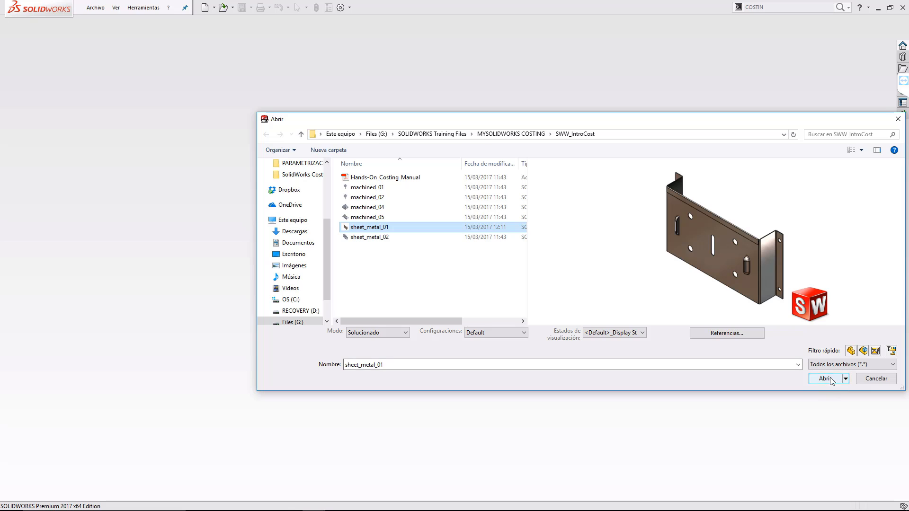
Step: Open the sheet_metal_01 part, inspect it from another angle and return it to the isometric view
{"action": "left_click", "coordinate": [825, 379]}
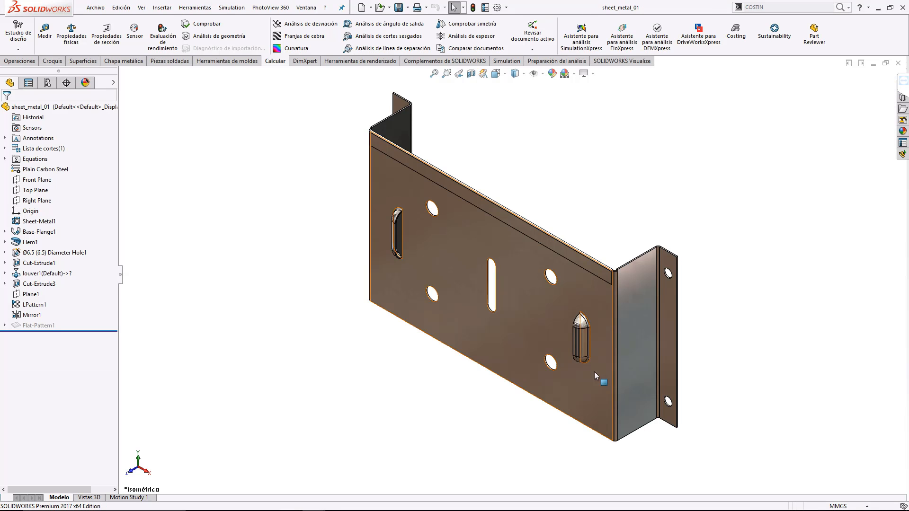
{"action": "middle_click_drag", "start_coordinate": [367, 337], "coordinate": [301, 299]}
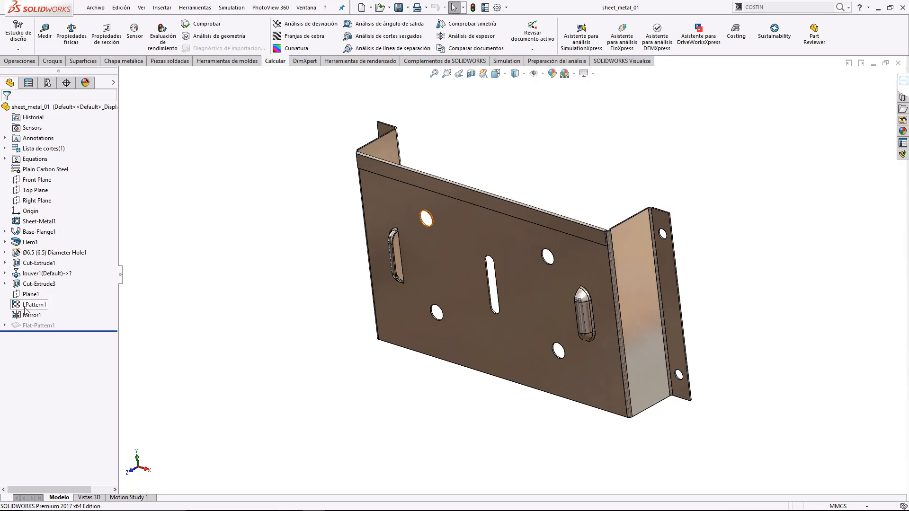
{"action": "key", "text": "ctrl+7"}
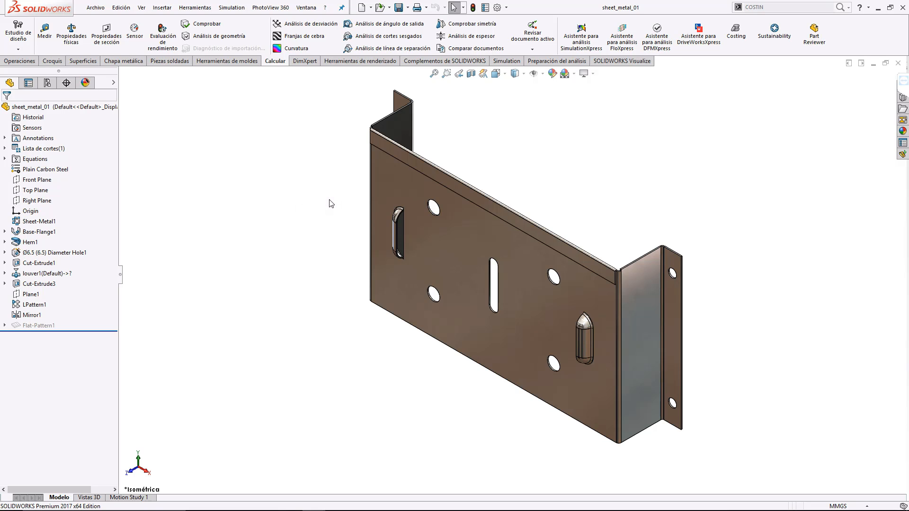
Step: Look up the Costing command among the SOLIDWORKS applications and by searching commands for "costi", showing its location
{"action": "left_click", "coordinate": [196, 8]}
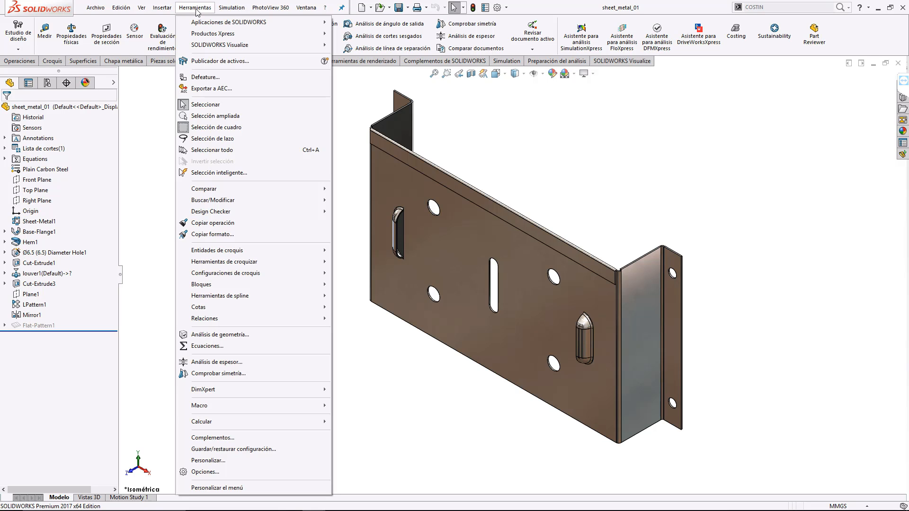
{"action": "mouse_move", "coordinate": [244, 22]}
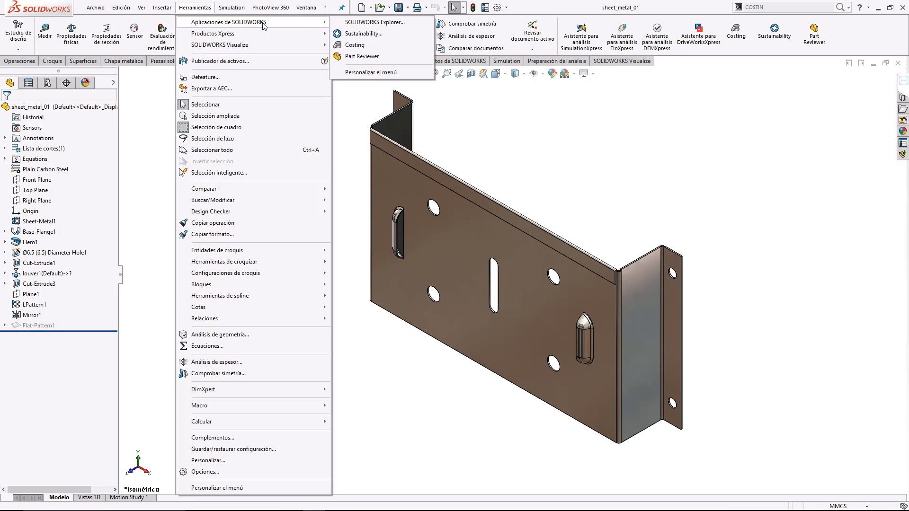
{"action": "left_click", "coordinate": [357, 46]}
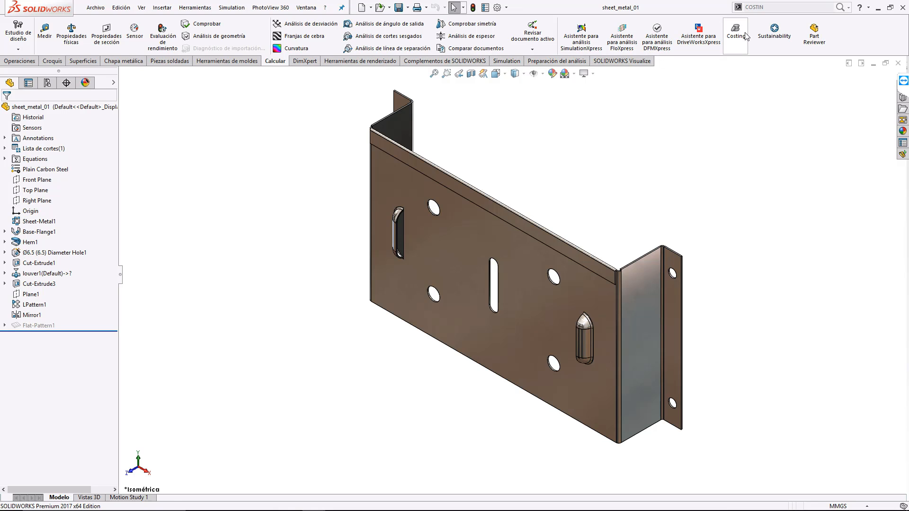
{"action": "left_click", "coordinate": [768, 9]}
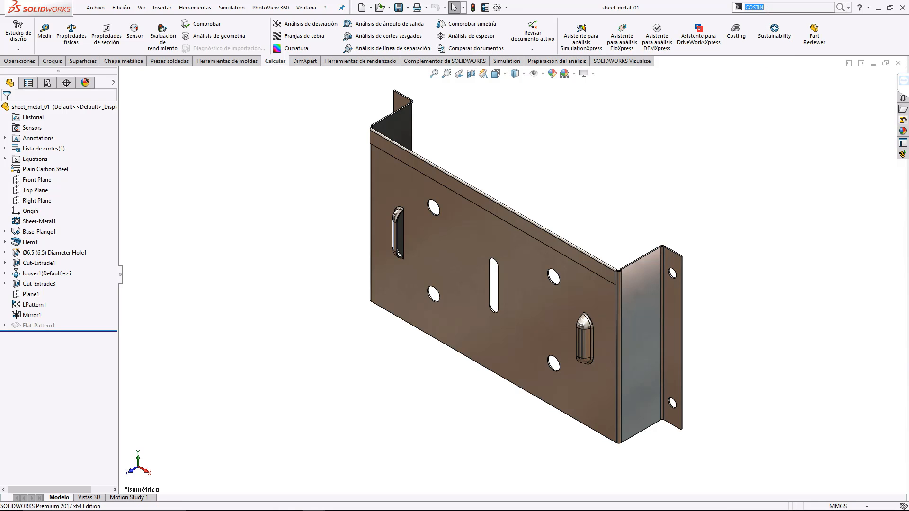
{"action": "type", "text": "cos"}
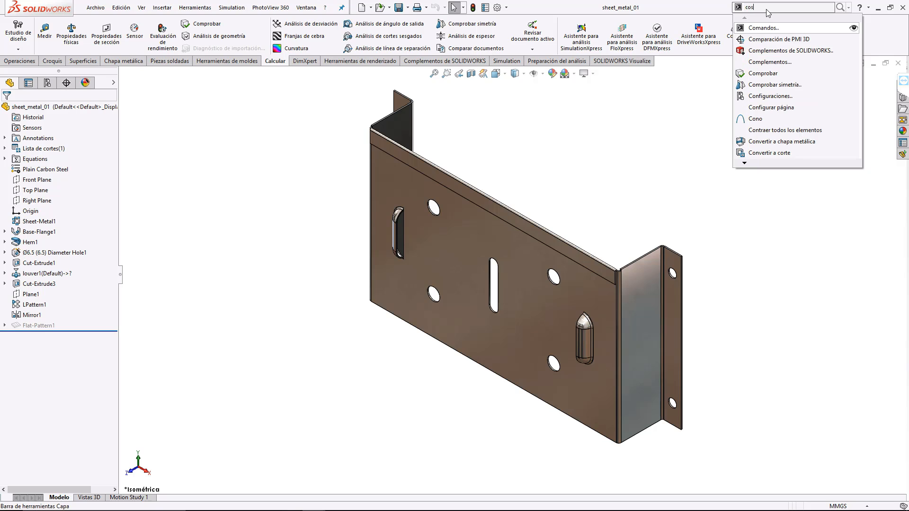
{"action": "type", "text": "ti"}
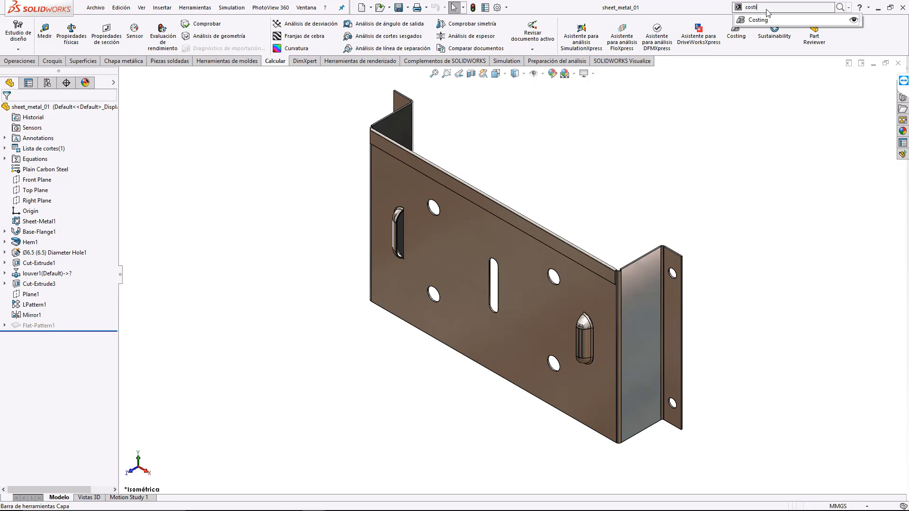
{"action": "left_click", "coordinate": [855, 22]}
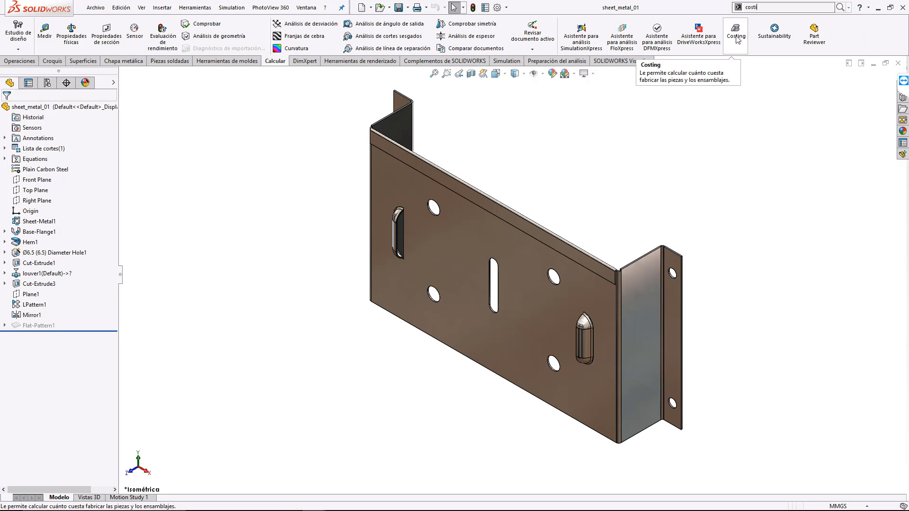
Step: Launch Costing for the part, keep its pane pinned open and choose Chapa metálica as the method
{"action": "left_click", "coordinate": [736, 38]}
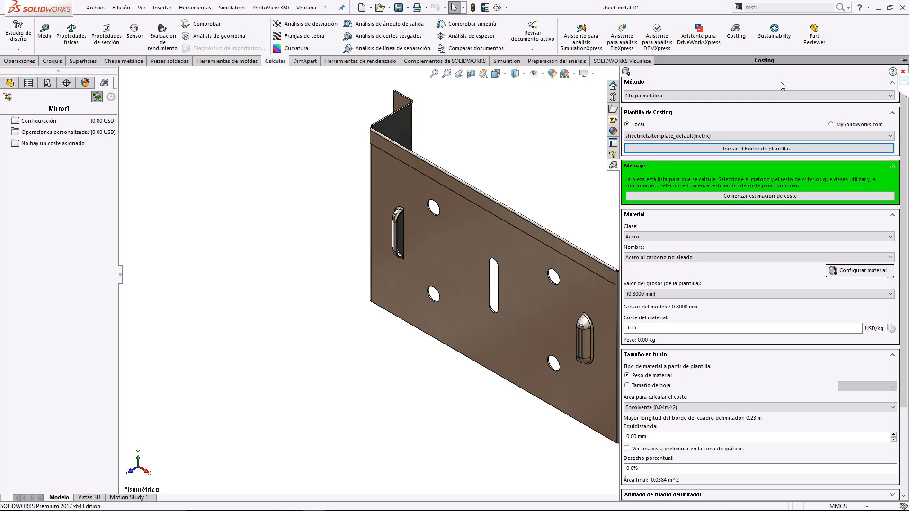
{"action": "left_click", "coordinate": [904, 61]}
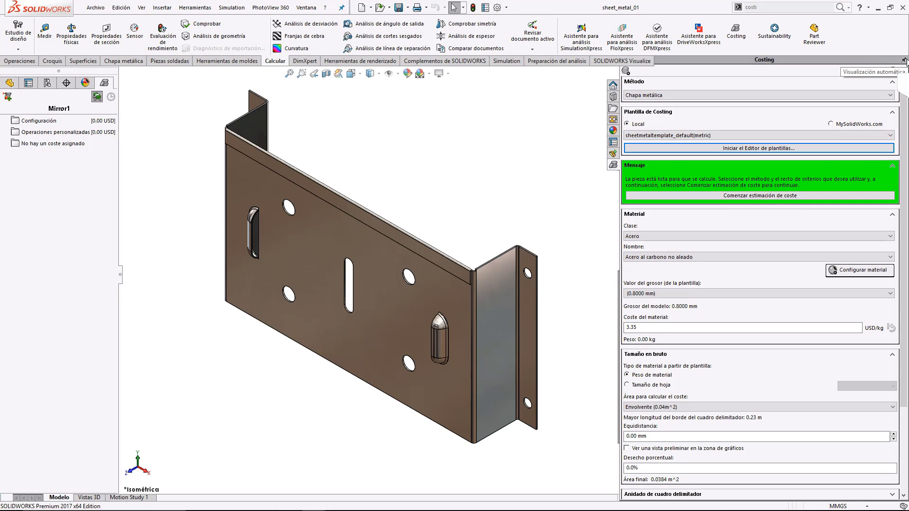
{"action": "left_click", "coordinate": [728, 96]}
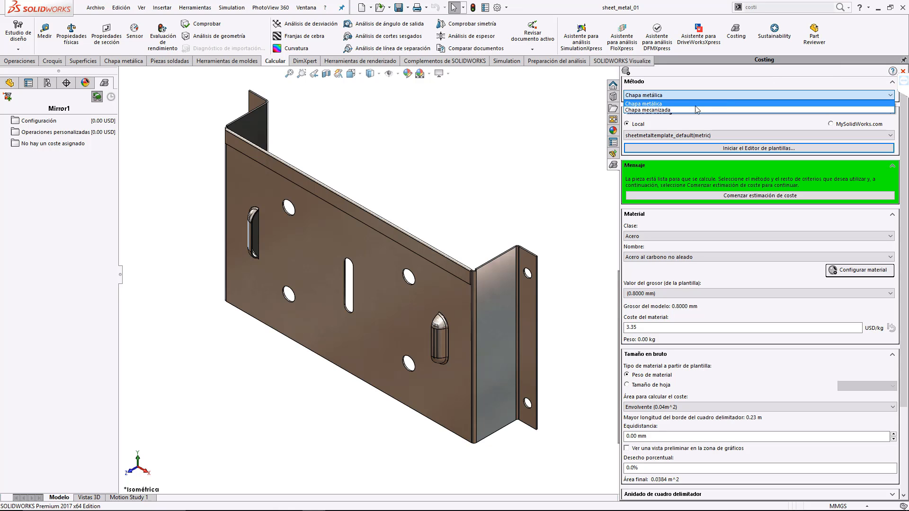
{"action": "left_click", "coordinate": [678, 103]}
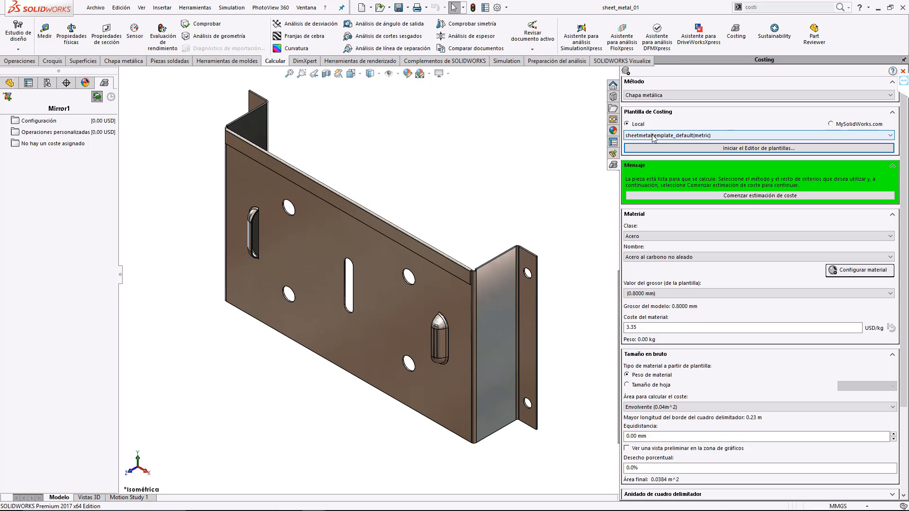
Step: Edit the sheetmetaltemplate_default(metric) costing template, setting the currency code to EUR and the currency name to Euro
{"action": "left_click", "coordinate": [699, 149]}
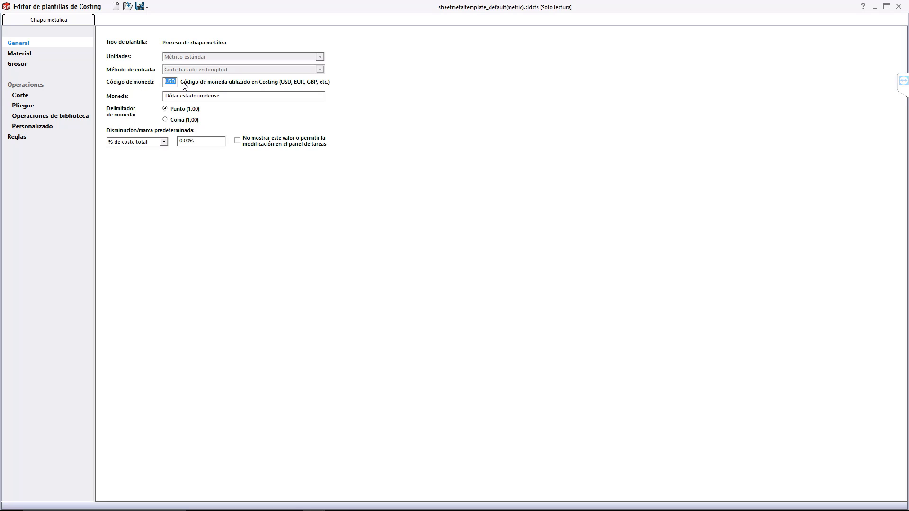
{"action": "type", "text": "EUR"}
{"action": "left_click", "coordinate": [224, 97]}
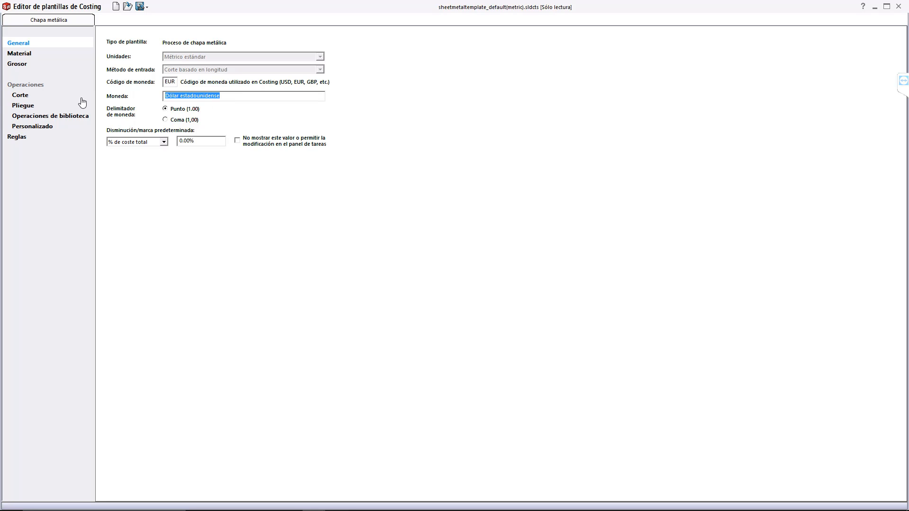
{"action": "type", "text": "Euro"}
Step: Review the template's material list and the sheet sizes and costs listed for each material thickness
{"action": "left_click", "coordinate": [20, 53]}
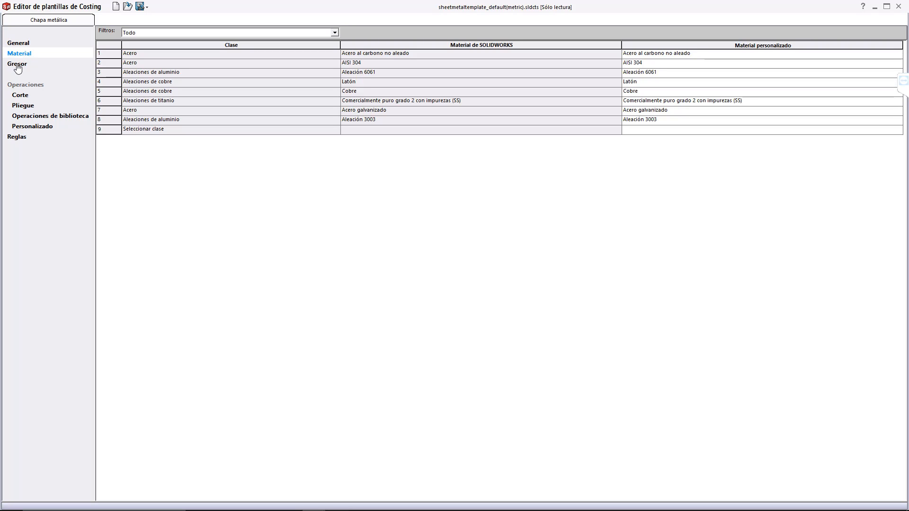
{"action": "left_click", "coordinate": [17, 67]}
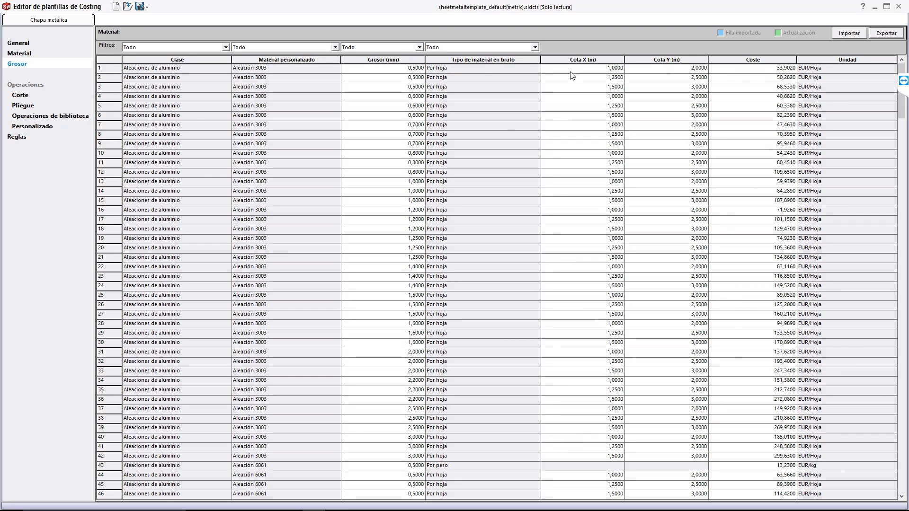
{"action": "left_click", "coordinate": [108, 67]}
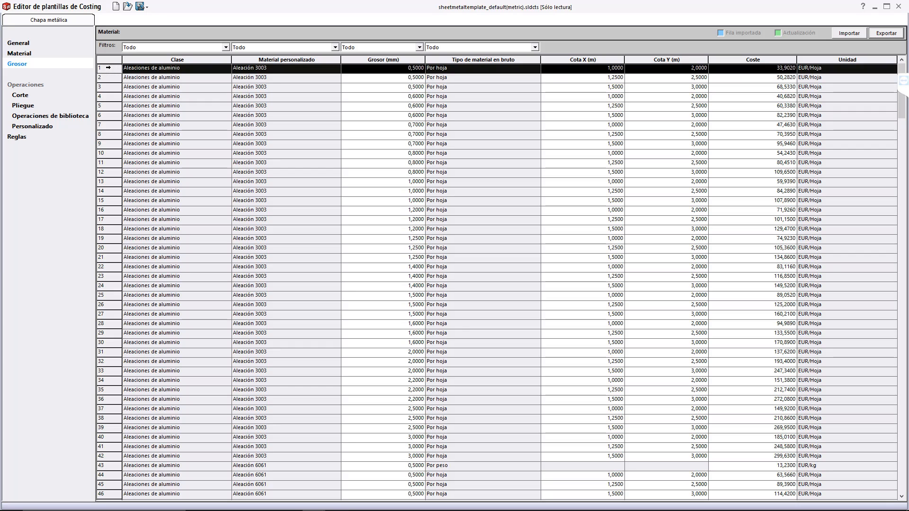
{"action": "left_click", "coordinate": [623, 69]}
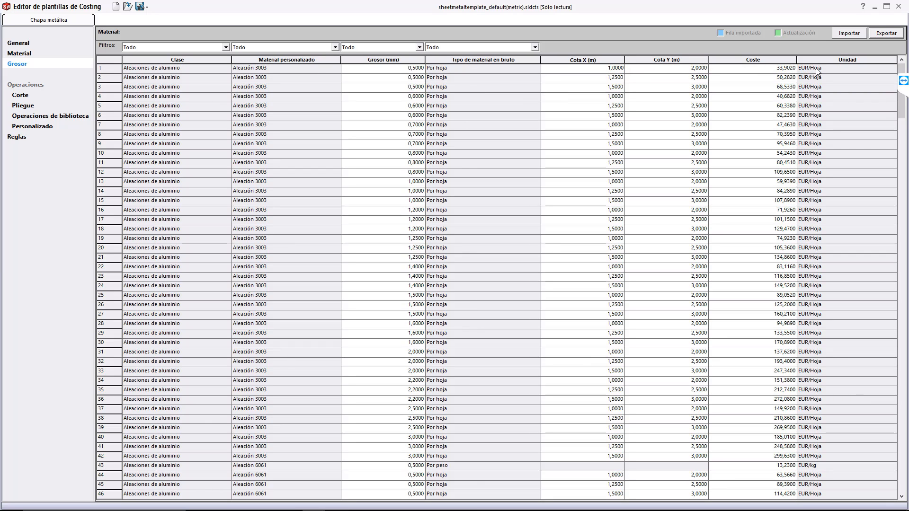
{"action": "scroll", "coordinate": [572, 145], "scroll_direction": "down", "scroll_amount": 1}
{"action": "scroll", "coordinate": [572, 145], "scroll_direction": "down", "scroll_amount": 19}
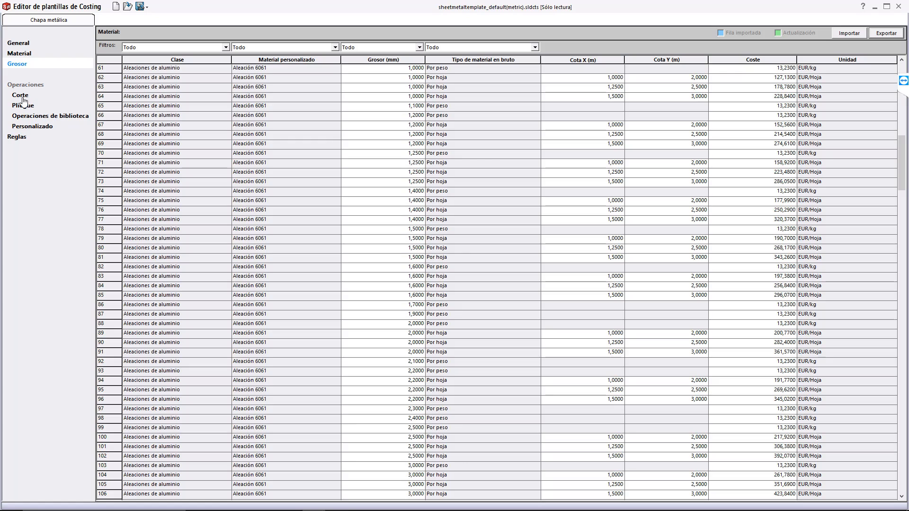
Step: Examine the template's cutting methods, their costs per material and thickness, and the editing options of the first cost row
{"action": "left_click", "coordinate": [21, 96]}
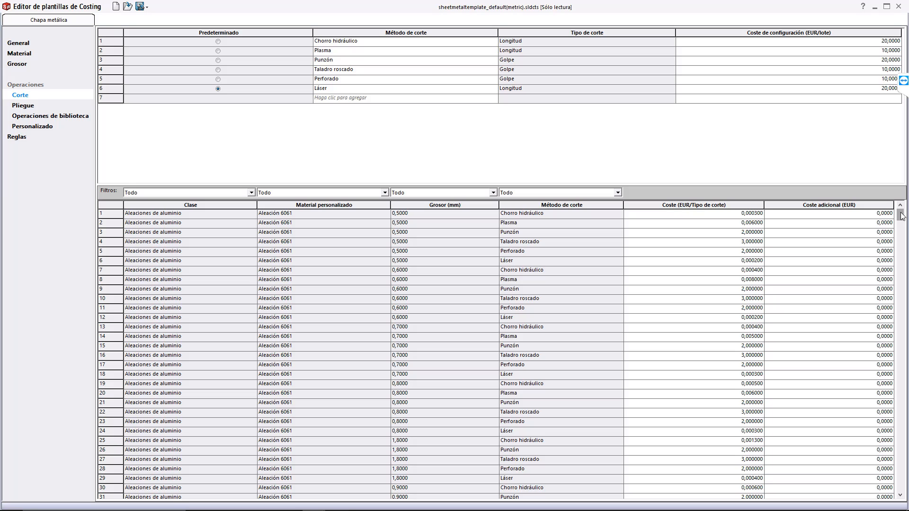
{"action": "mouse_move", "coordinate": [902, 216]}
{"action": "left_mouse_down"}
{"action": "mouse_move", "coordinate": [890, 386]}
{"action": "mouse_move", "coordinate": [905, 482]}
{"action": "mouse_move", "coordinate": [907, 212]}
{"action": "left_mouse_up"}
{"action": "left_click", "coordinate": [110, 214]}
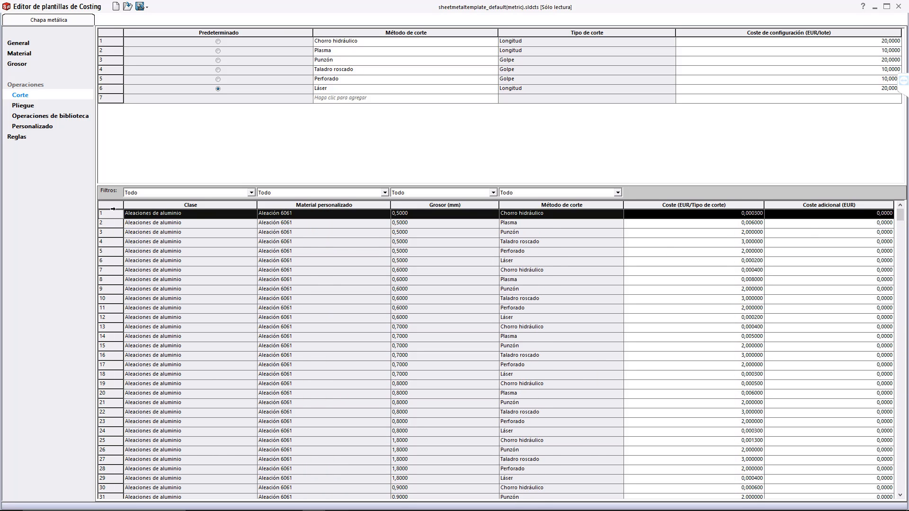
{"action": "right_click", "coordinate": [111, 217]}
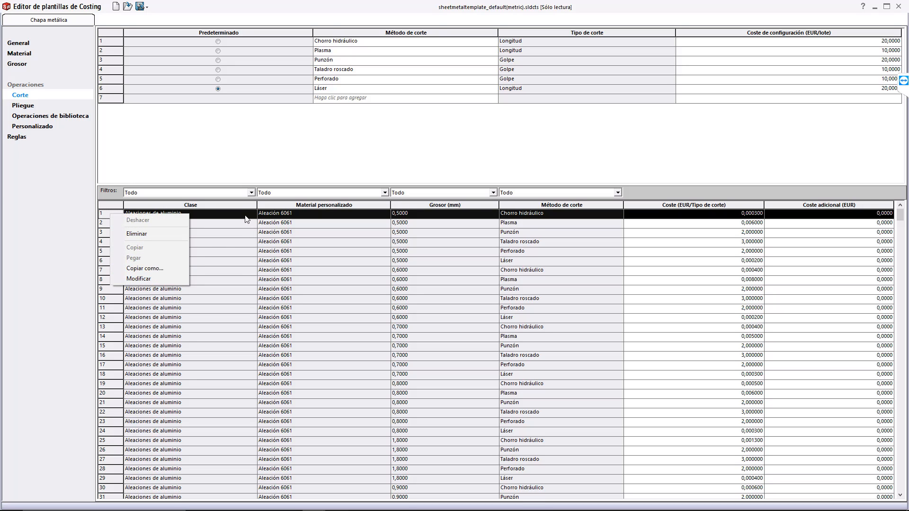
{"action": "left_click", "coordinate": [242, 216]}
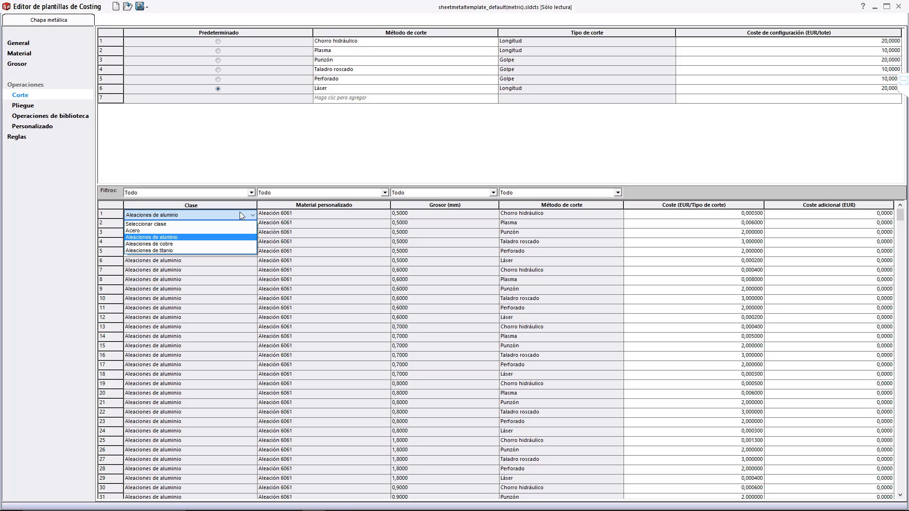
{"action": "key", "text": "Tab"}
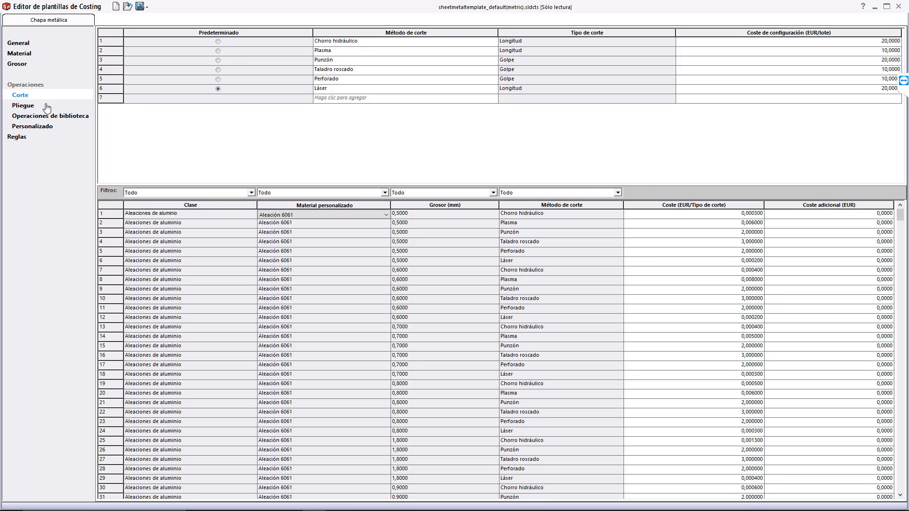
Step: Examine the template's bend costs per material and thickness, along with the costs for library operations
{"action": "left_click", "coordinate": [24, 108]}
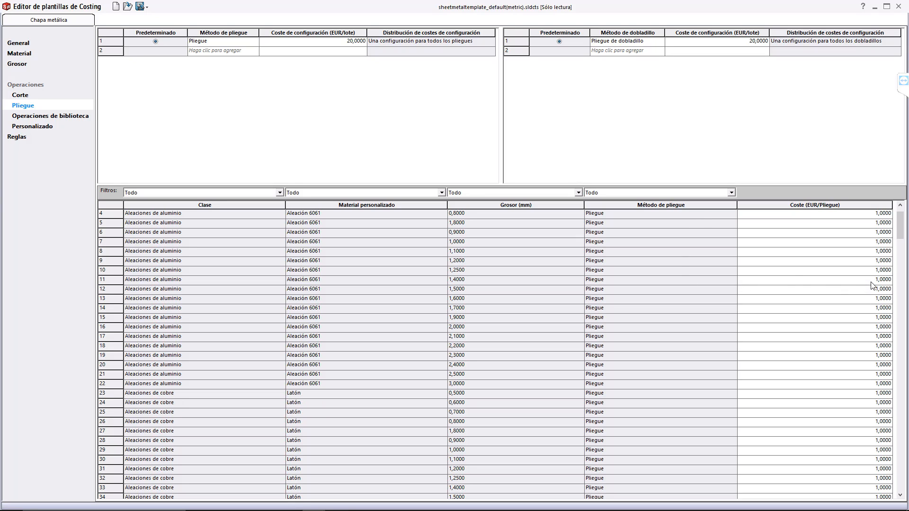
{"action": "left_click", "coordinate": [860, 214]}
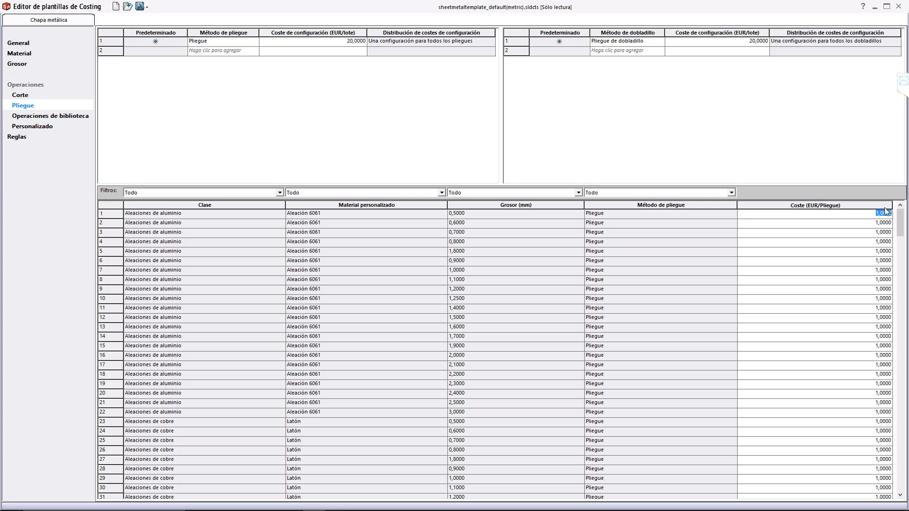
{"action": "left_click", "coordinate": [770, 151]}
{"action": "left_click", "coordinate": [40, 117]}
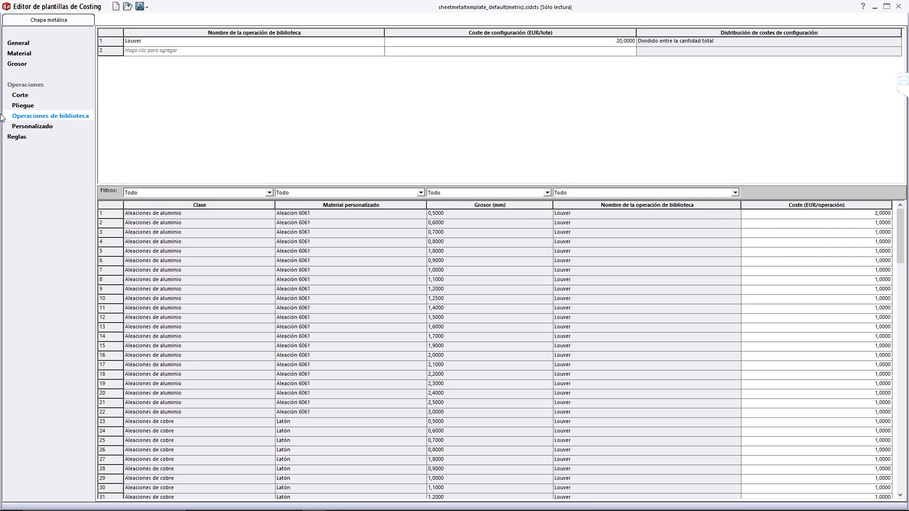
Step: For the custom Inspección operation, choose Aplicar 1 vez por pieza as the setup cost distribution and No for Incluir siempre
{"action": "left_click", "coordinate": [30, 127]}
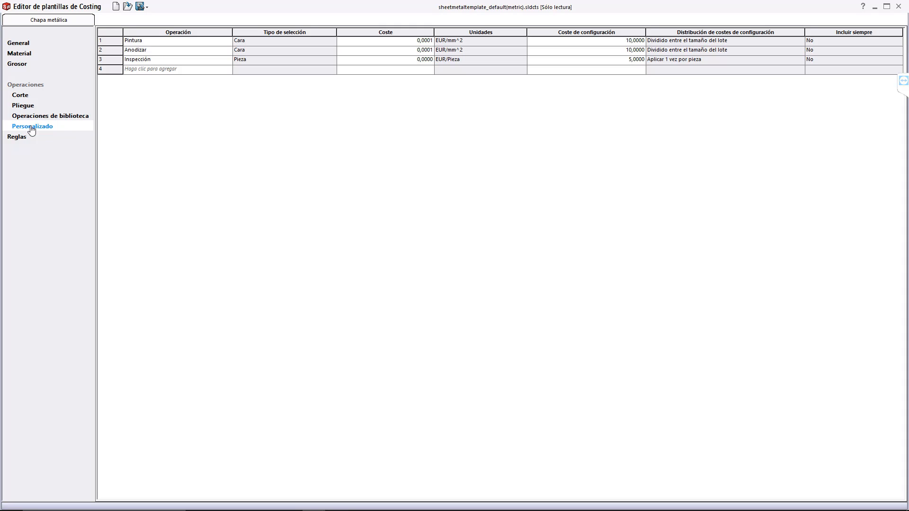
{"action": "left_click", "coordinate": [149, 70]}
{"action": "left_click", "coordinate": [150, 69]}
{"action": "left_click", "coordinate": [635, 61]}
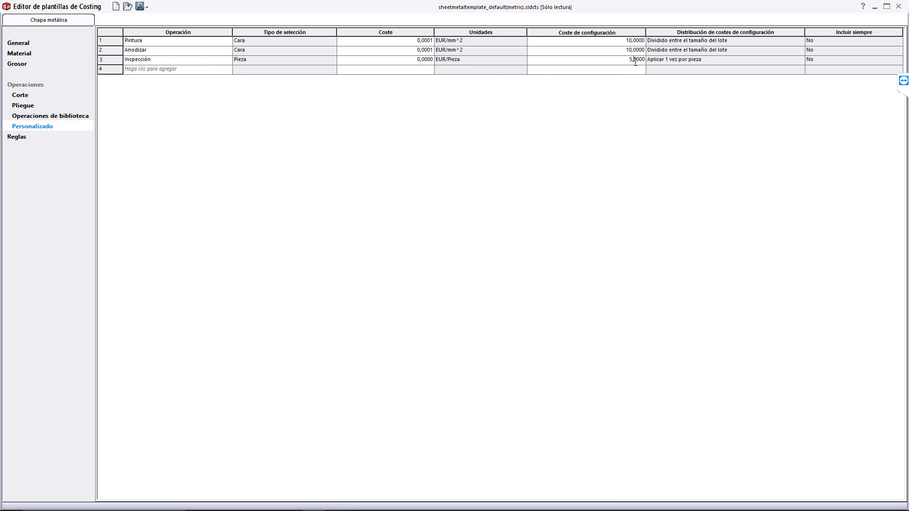
{"action": "left_click", "coordinate": [688, 62]}
{"action": "left_click", "coordinate": [688, 61]}
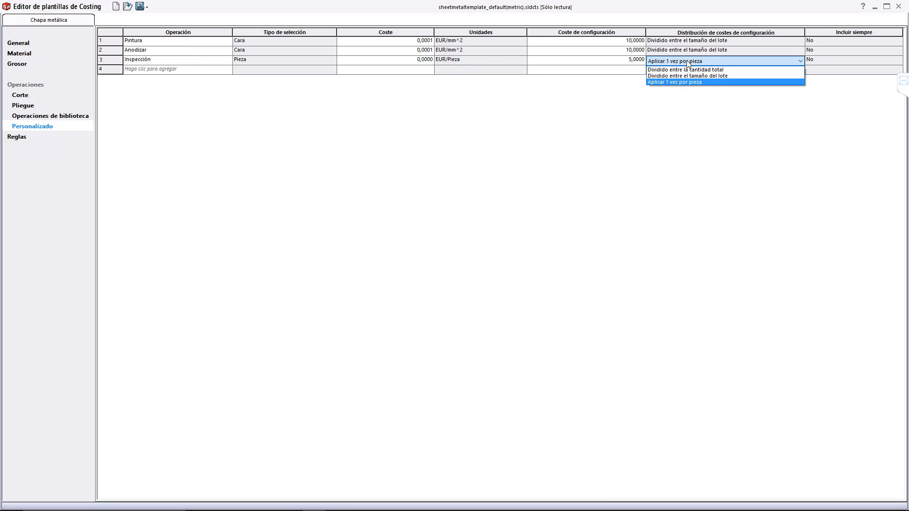
{"action": "left_click", "coordinate": [697, 82]}
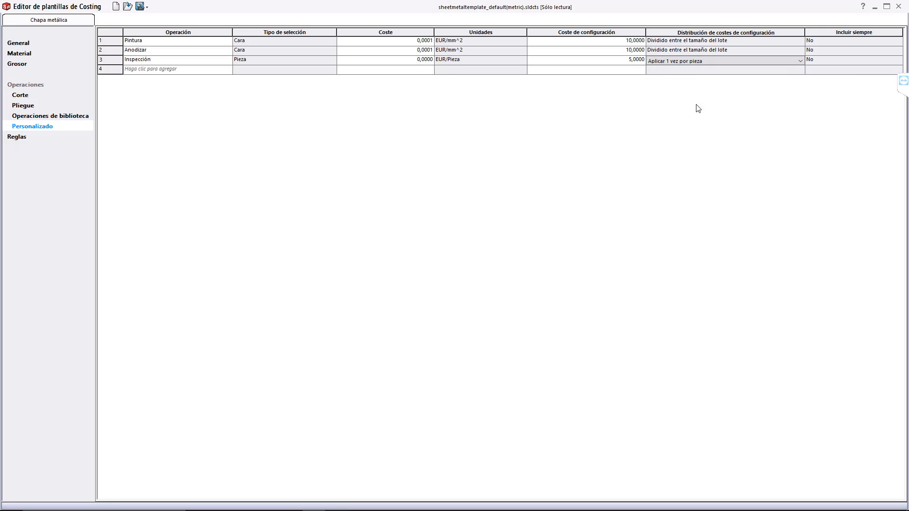
{"action": "left_click", "coordinate": [817, 61]}
{"action": "left_click", "coordinate": [817, 60]}
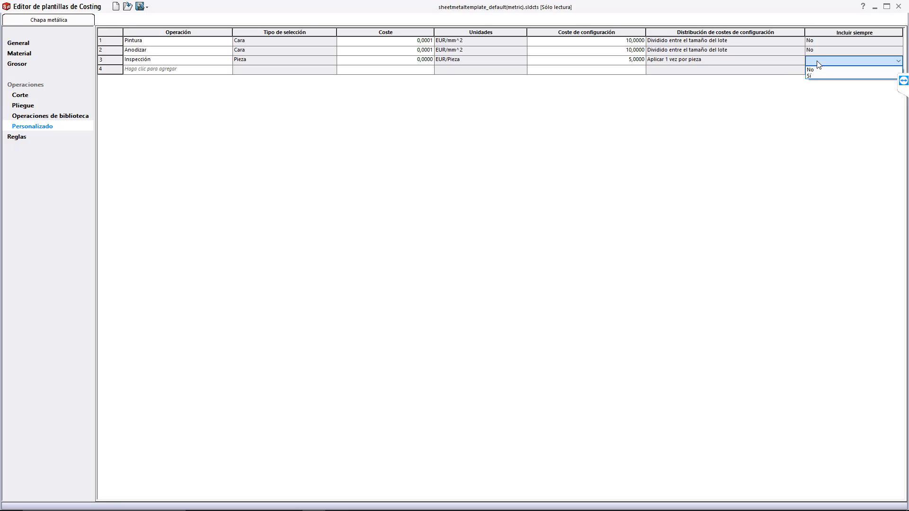
{"action": "left_click", "coordinate": [813, 70]}
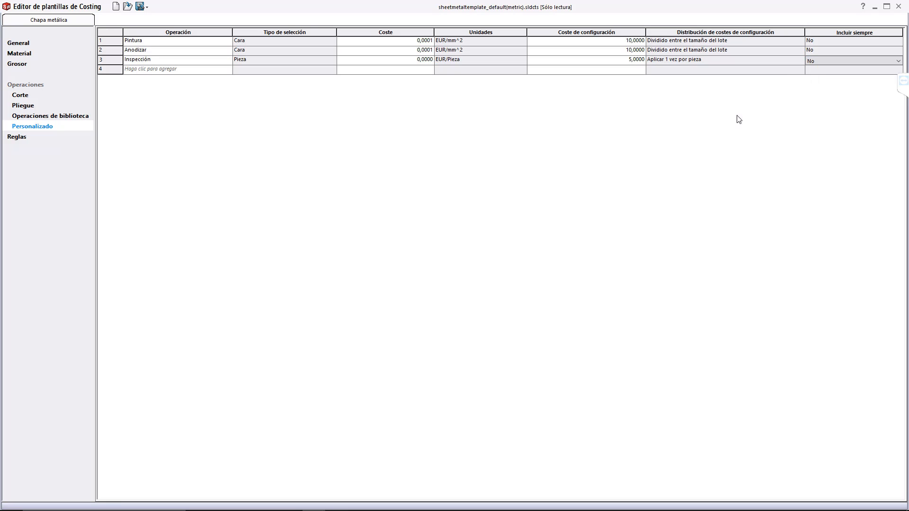
Step: View the template's rules list and save the template as PLANTILLA CHAPA TECHNICAL CUPCAKE in the Costing templates folder
{"action": "left_click", "coordinate": [20, 138]}
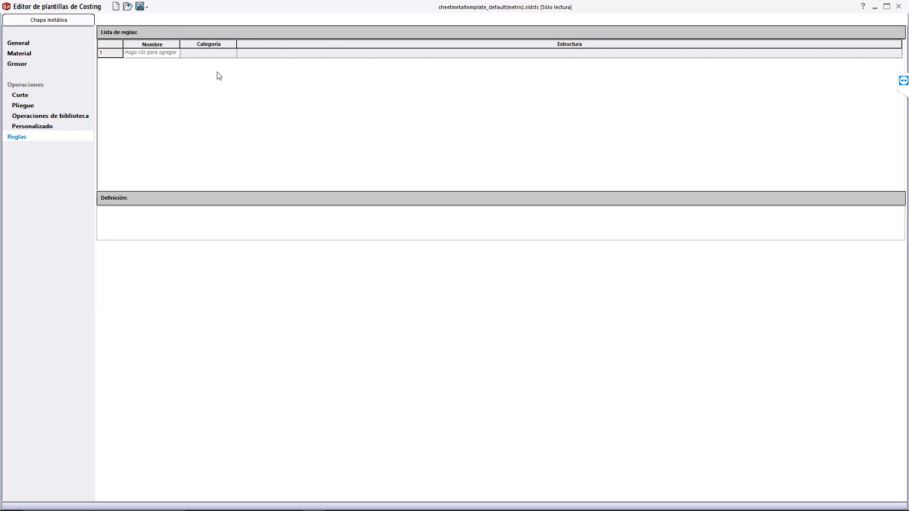
{"action": "left_click", "coordinate": [147, 7]}
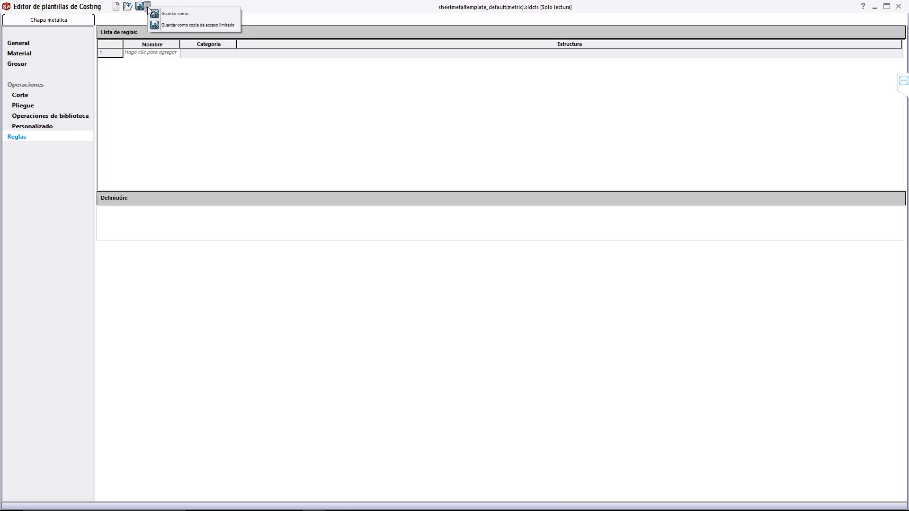
{"action": "left_click", "coordinate": [165, 15]}
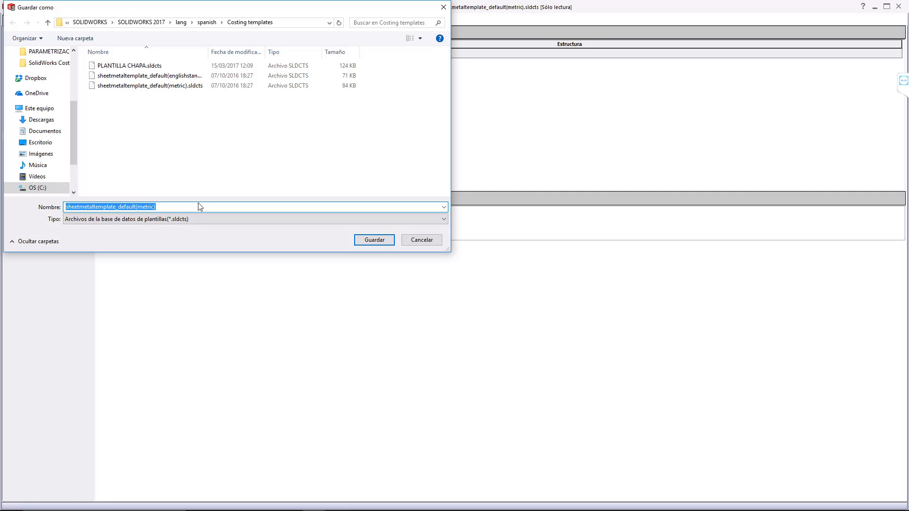
{"action": "type", "text": "PLANT"}
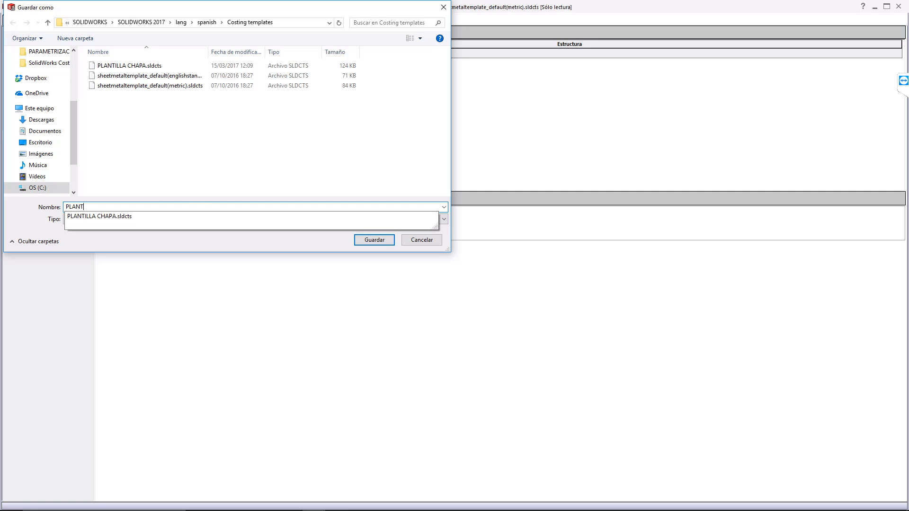
{"action": "type", "text": "ILLA TECHNICAL CUPCAKE"}
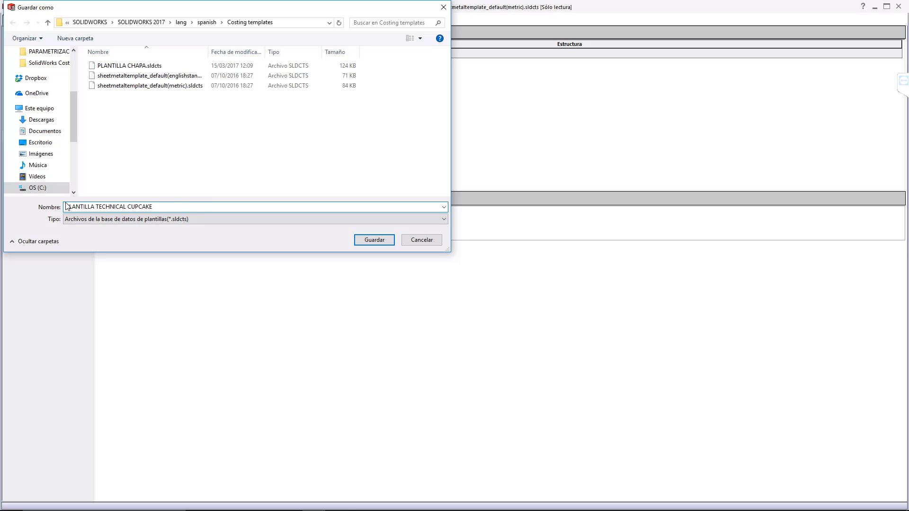
{"action": "left_click", "coordinate": [97, 206]}
{"action": "type", "text": "CHAPA"}
{"action": "left_click", "coordinate": [373, 240]}
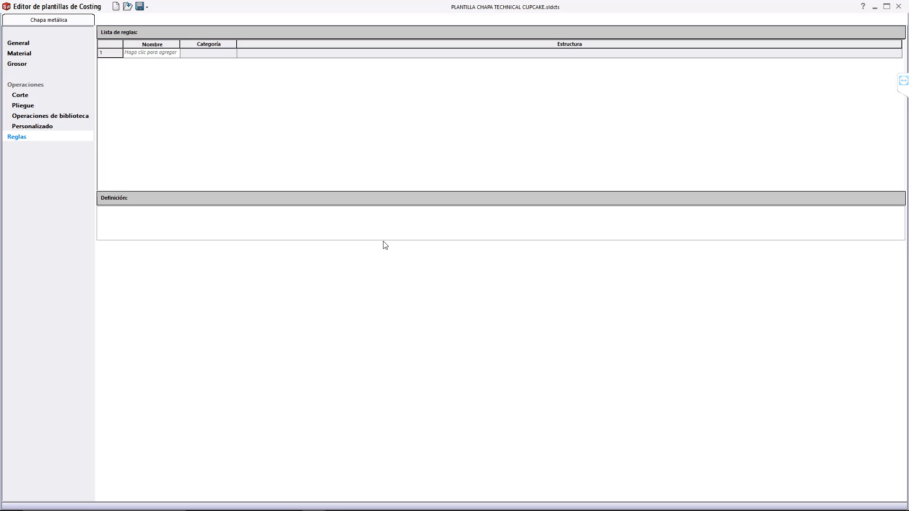
Step: Close the template editor and start the part's cost estimation with the PLANTILLA CHAPA TECHNICAL CUPCAKE template
{"action": "left_click", "coordinate": [899, 7]}
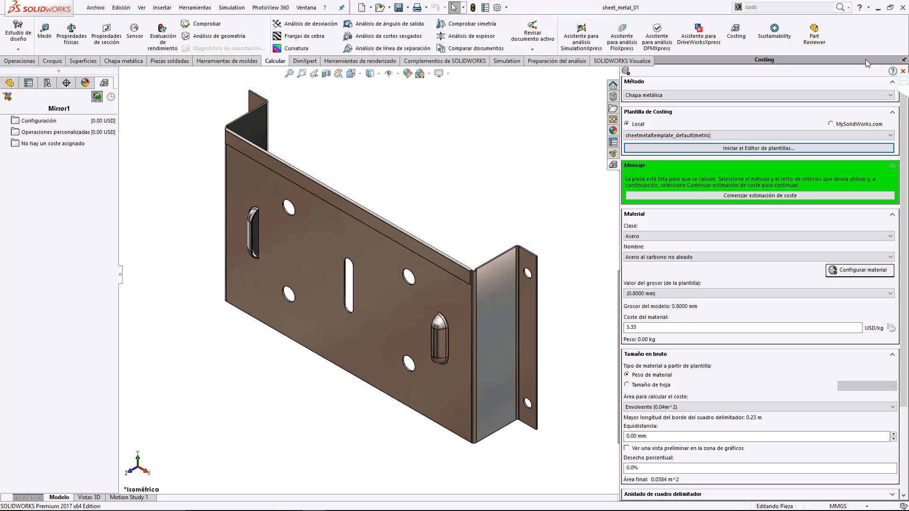
{"action": "left_click", "coordinate": [695, 137]}
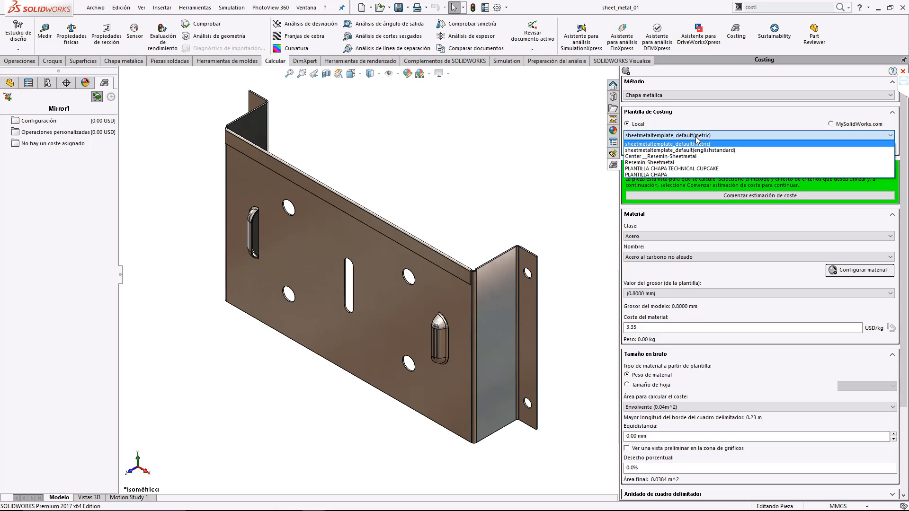
{"action": "left_click", "coordinate": [692, 168]}
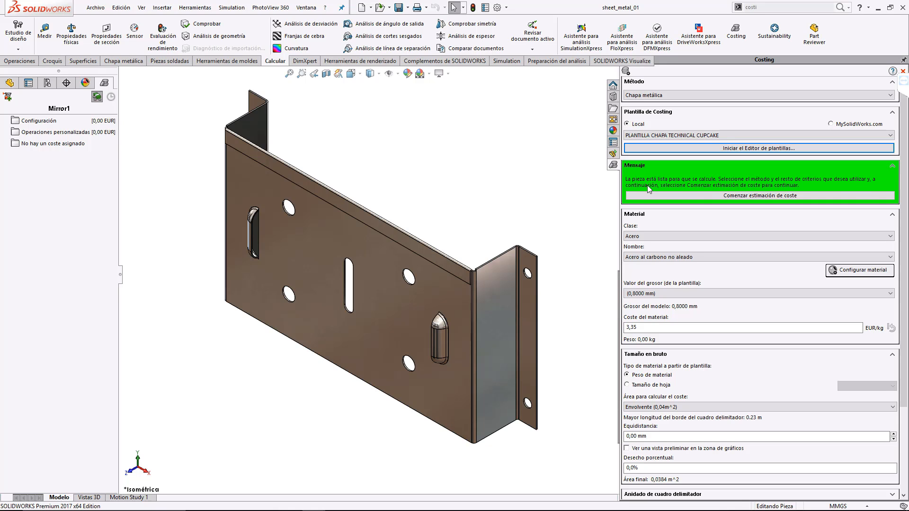
{"action": "left_click", "coordinate": [763, 196]}
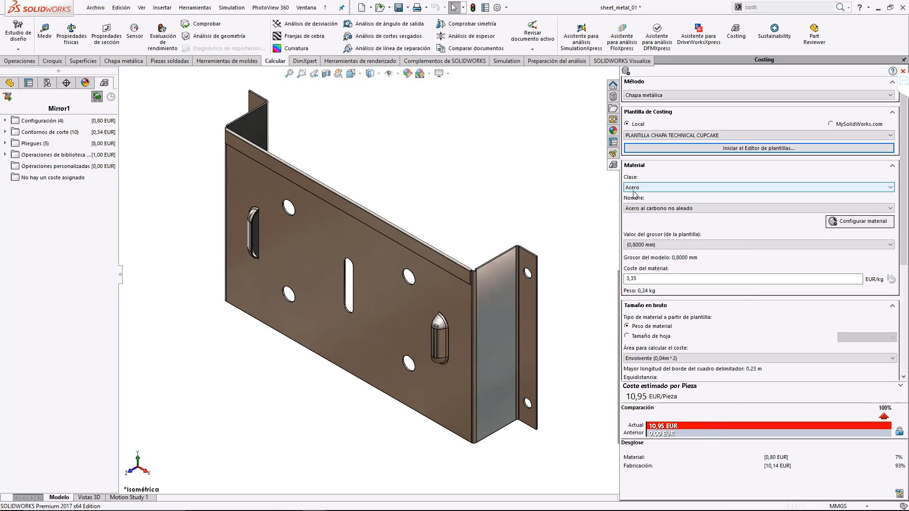
Step: Choose Acero as the costing material class and apply Acero al carbono no aleado as the part's material
{"action": "left_click", "coordinate": [650, 192]}
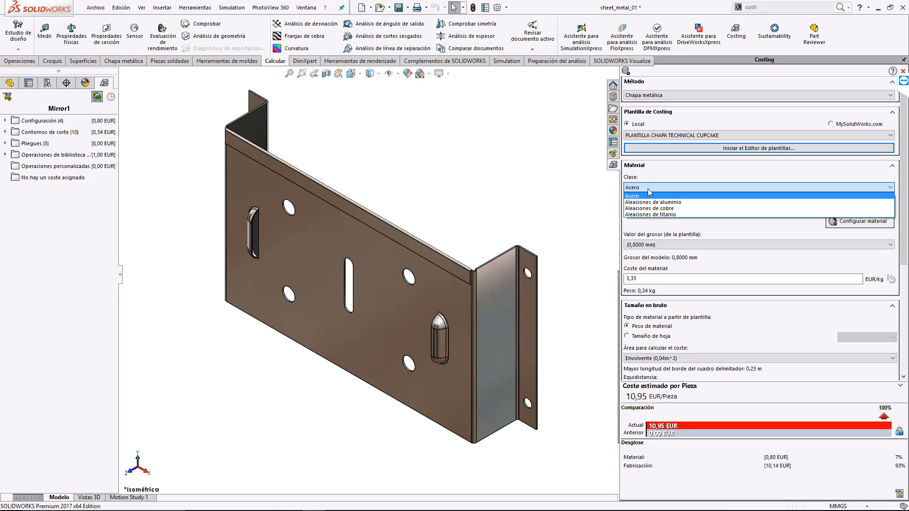
{"action": "left_click", "coordinate": [650, 194]}
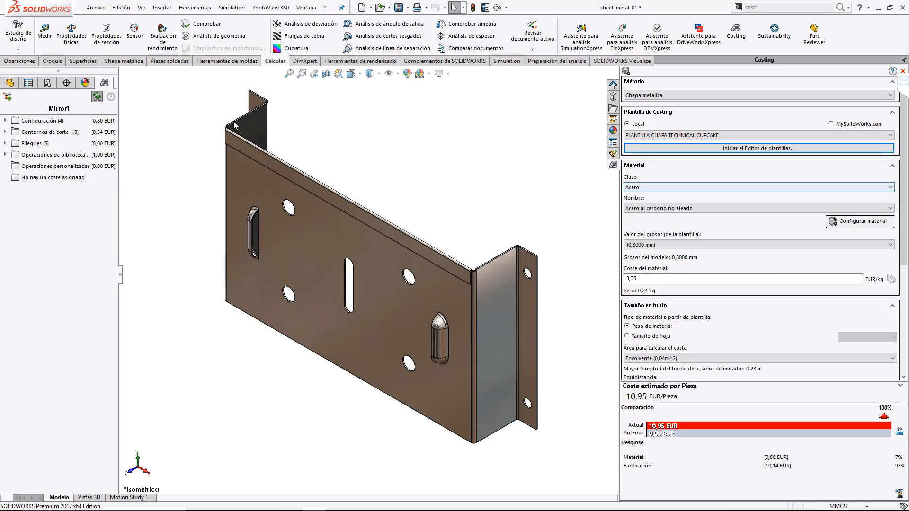
{"action": "left_click", "coordinate": [9, 84]}
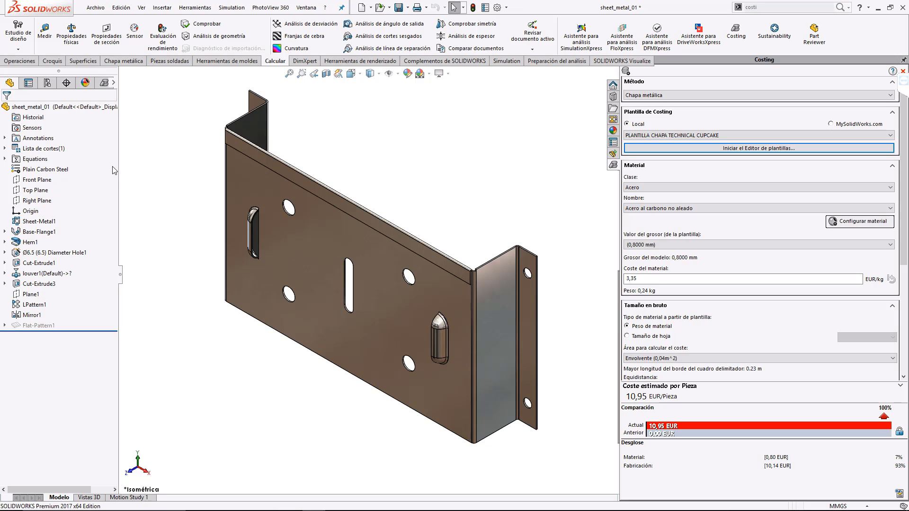
{"action": "left_click", "coordinate": [56, 171]}
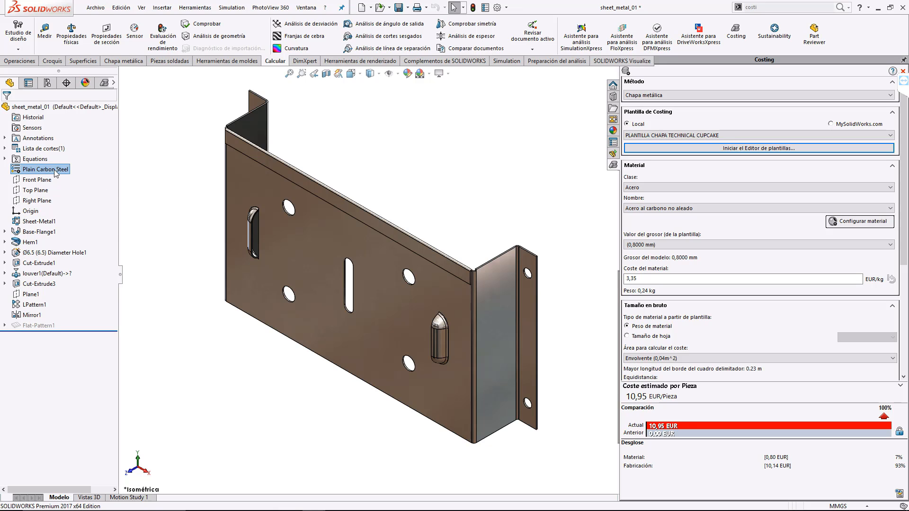
{"action": "right_click", "coordinate": [55, 173]}
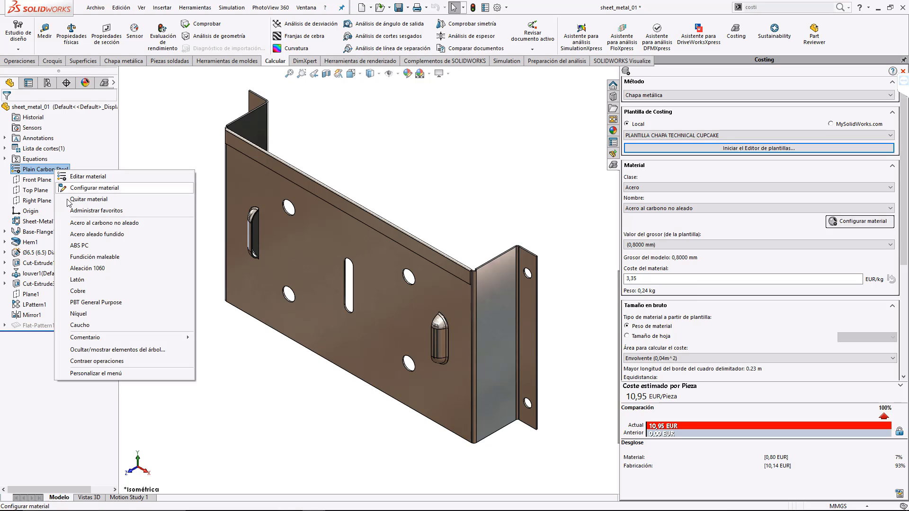
{"action": "left_click", "coordinate": [94, 179]}
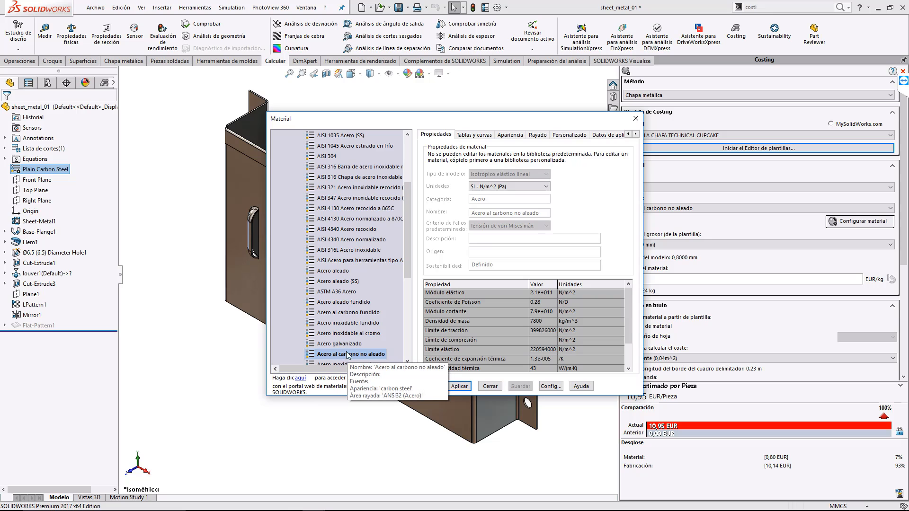
{"action": "left_click", "coordinate": [460, 386]}
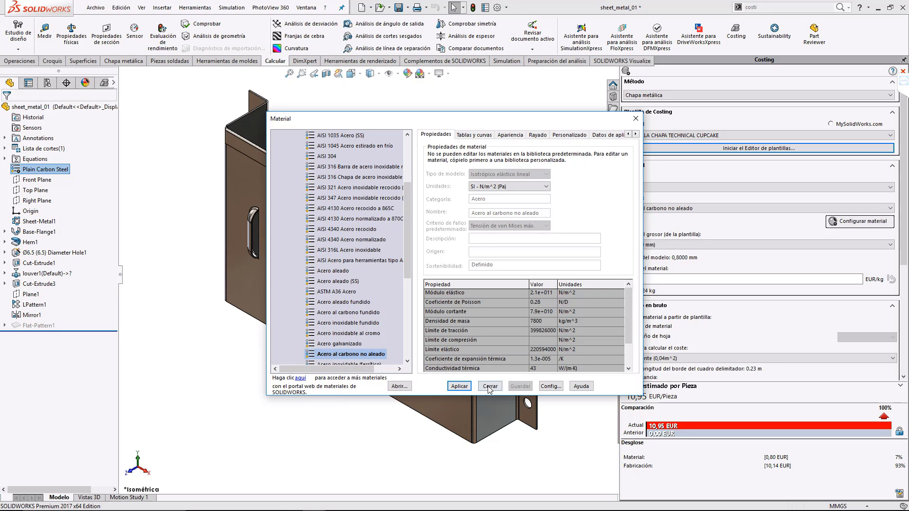
{"action": "left_click", "coordinate": [490, 387]}
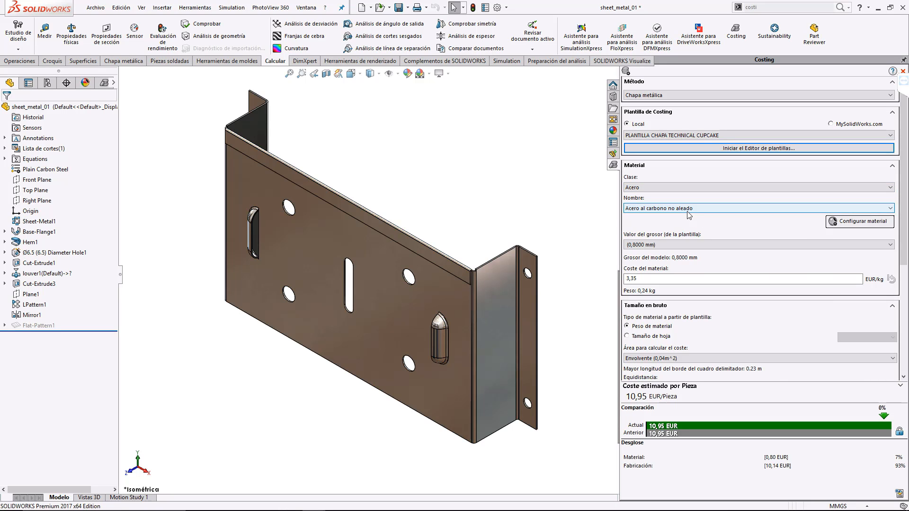
Step: Try a template thickness of 0,7000 mm for the cost estimate and return it to 0,8000 mm
{"action": "left_click", "coordinate": [701, 245]}
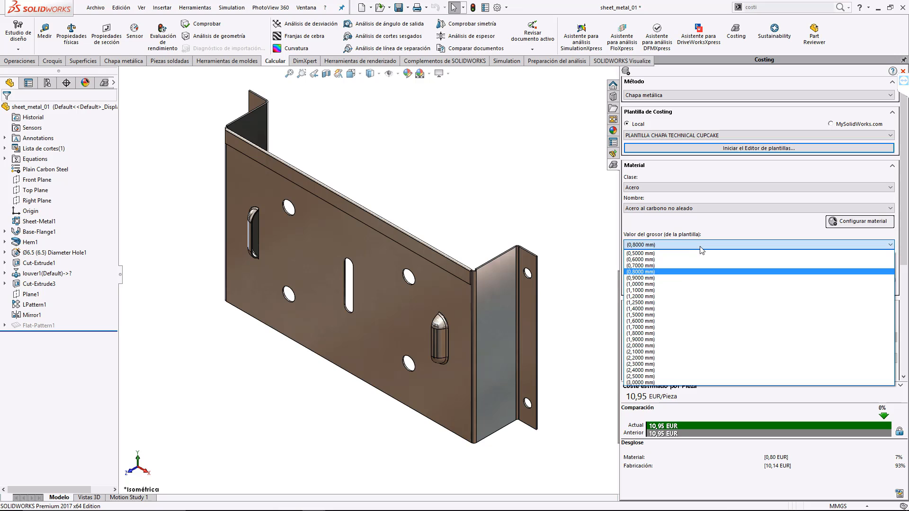
{"action": "left_click", "coordinate": [659, 265]}
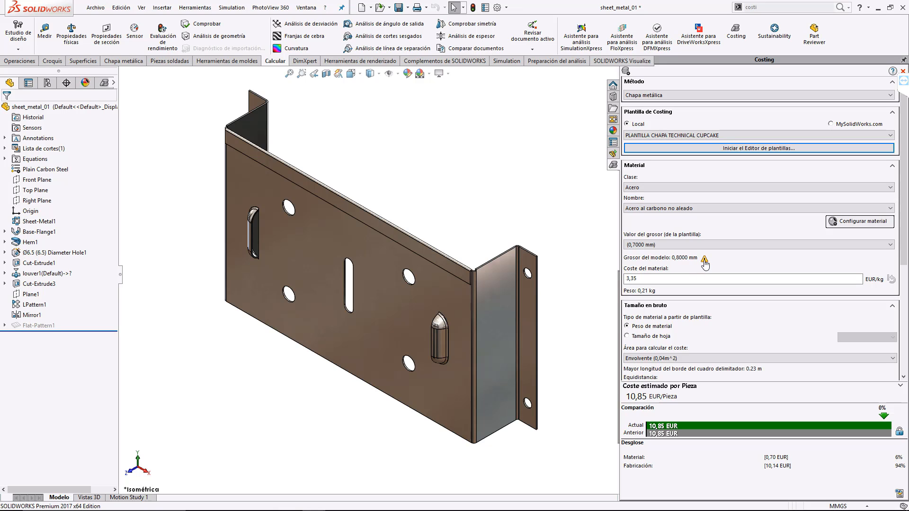
{"action": "mouse_move", "coordinate": [705, 264]}
{"action": "left_click", "coordinate": [692, 249]}
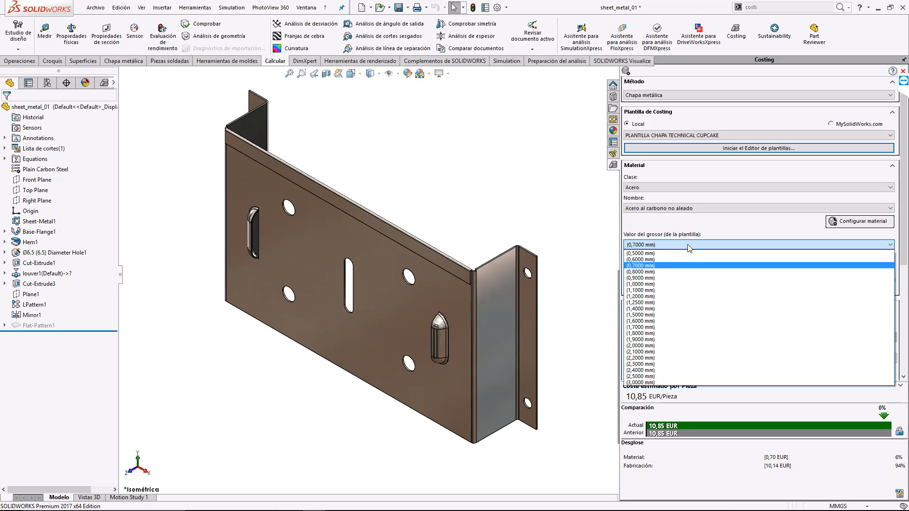
{"action": "left_click", "coordinate": [648, 273]}
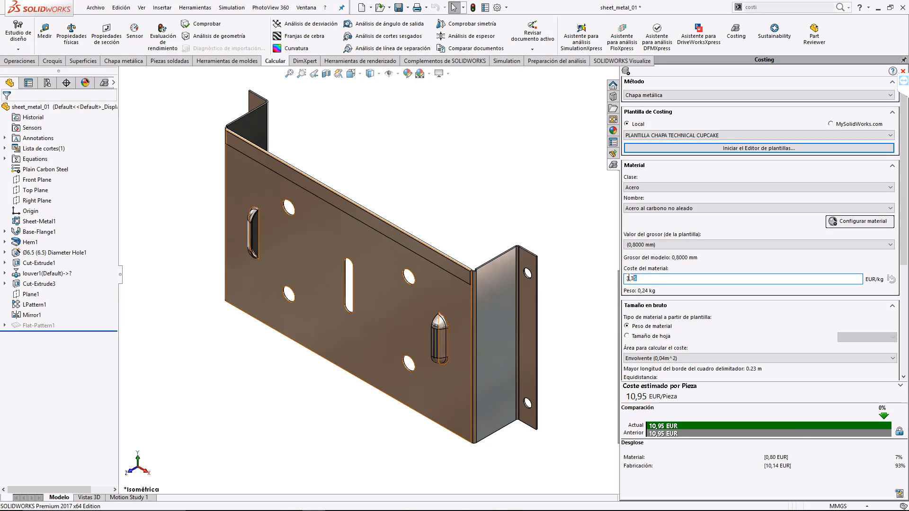
Step: Set the material cost to 3 EUR/kg
{"action": "left_click_drag", "start_coordinate": [661, 280], "coordinate": [608, 283]}
{"action": "type", "text": "3"}
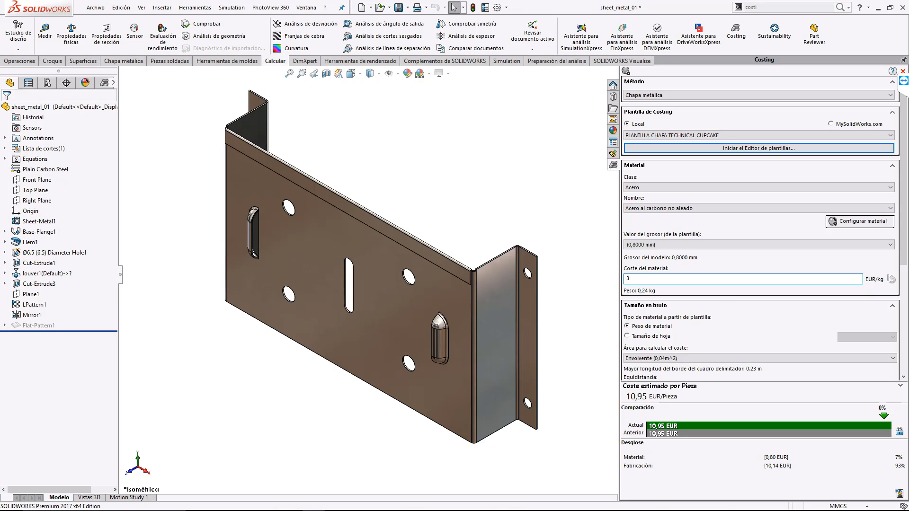
{"action": "key", "text": "Return"}
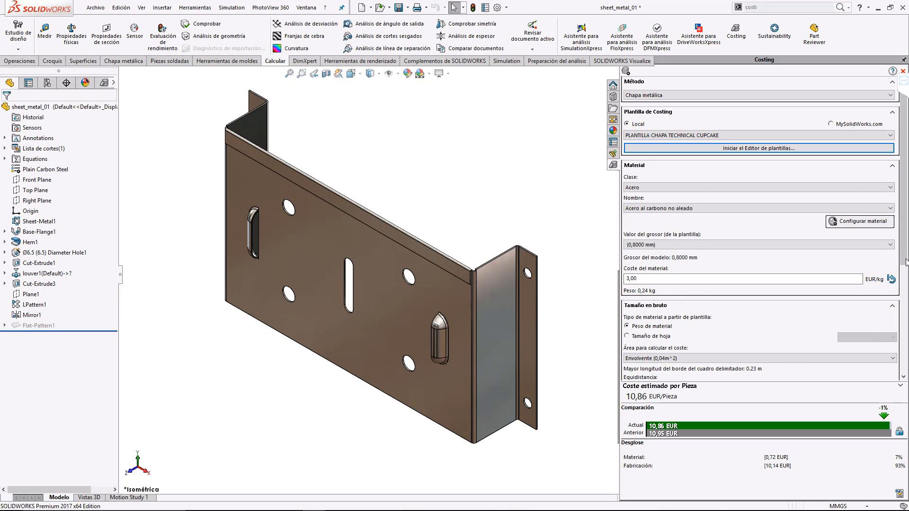
Step: Preview the Envolvente blank area in the graphics area and set its Equidistancia to 5 mm
{"action": "left_click_drag", "start_coordinate": [907, 262], "coordinate": [902, 343]}
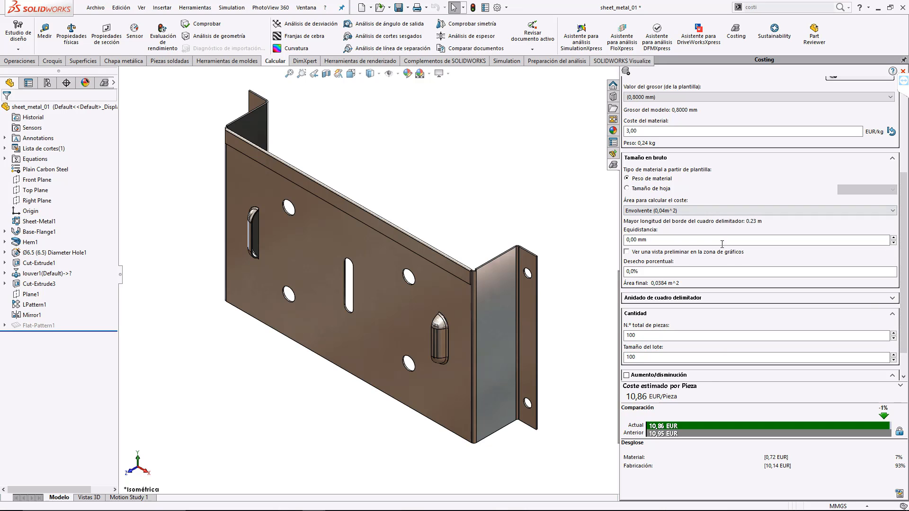
{"action": "left_click", "coordinate": [627, 252]}
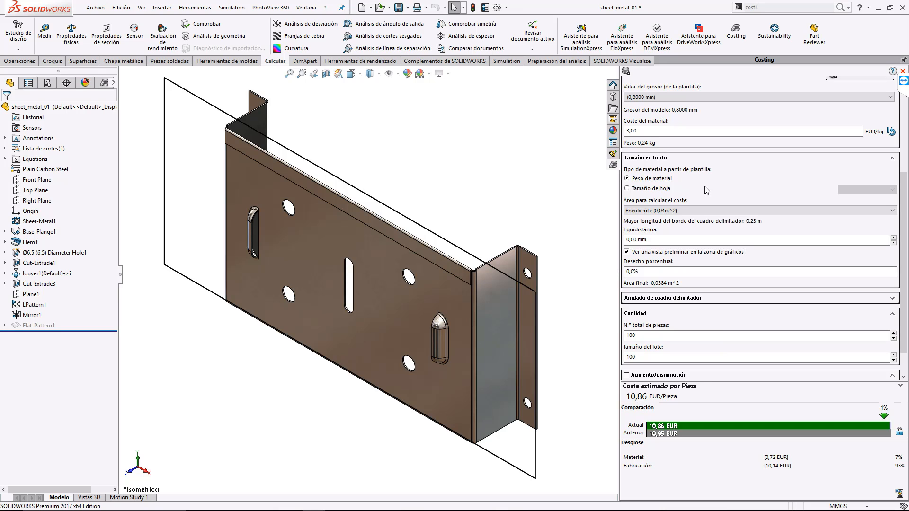
{"action": "left_click", "coordinate": [684, 210]}
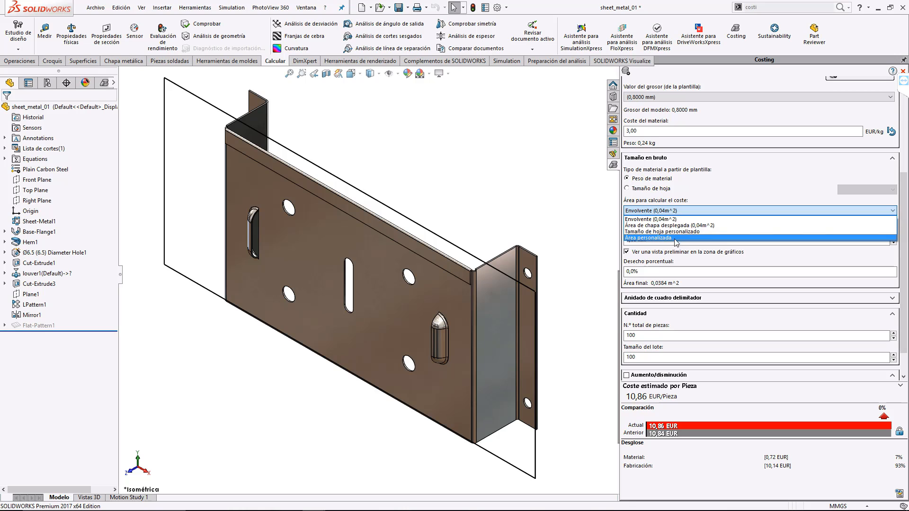
{"action": "left_click", "coordinate": [662, 221]}
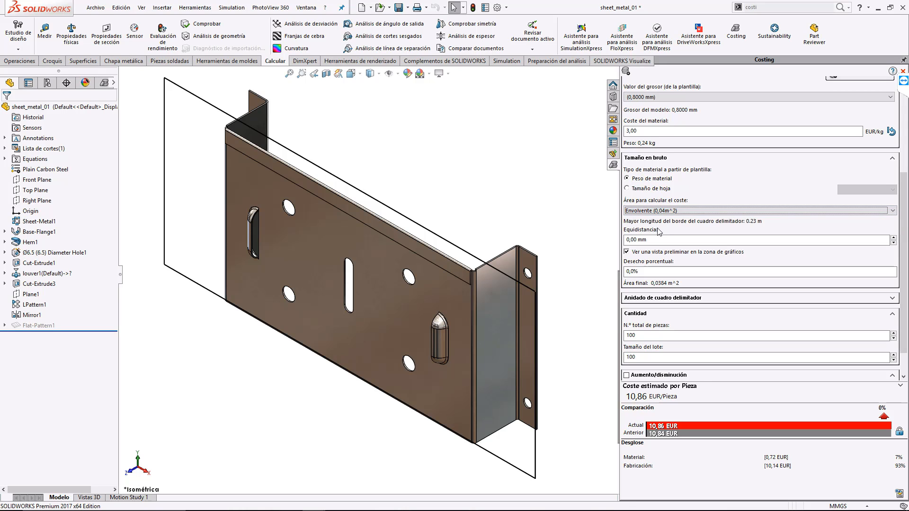
{"action": "left_click", "coordinate": [647, 240]}
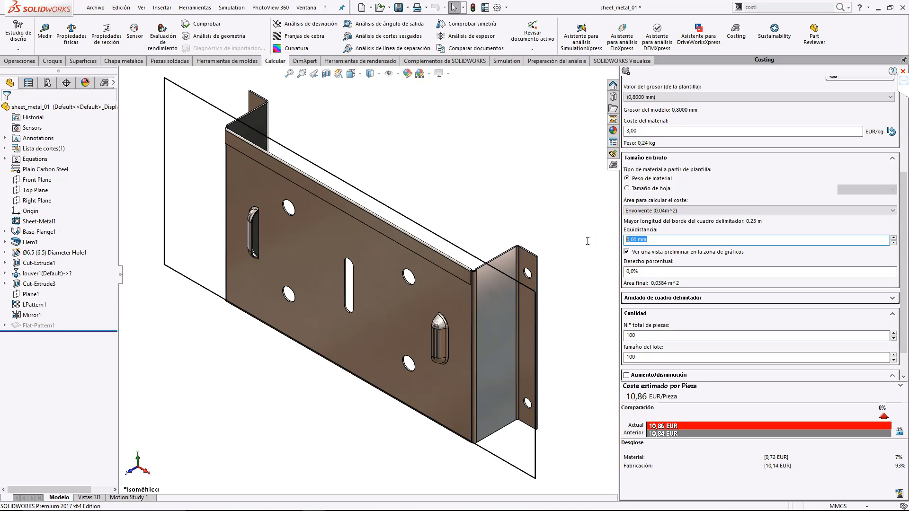
{"action": "type", "text": "5"}
{"action": "key", "text": "Return"}
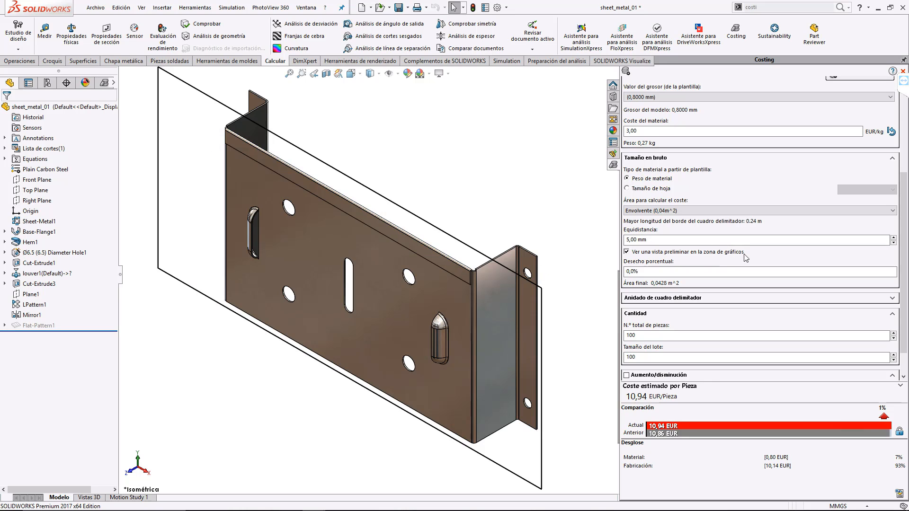
Step: Set the total number of pieces to 50
{"action": "scroll", "coordinate": [747, 257], "scroll_direction": "up", "scroll_amount": 1}
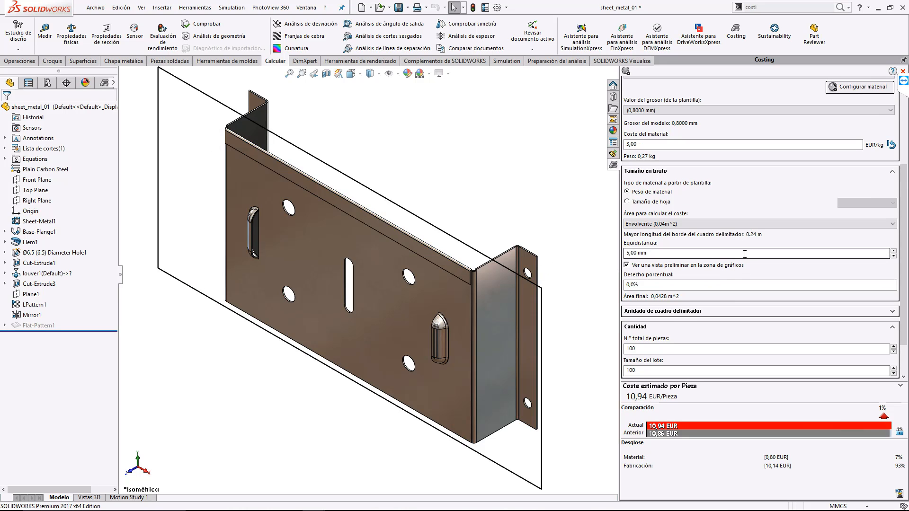
{"action": "double_click", "coordinate": [632, 349]}
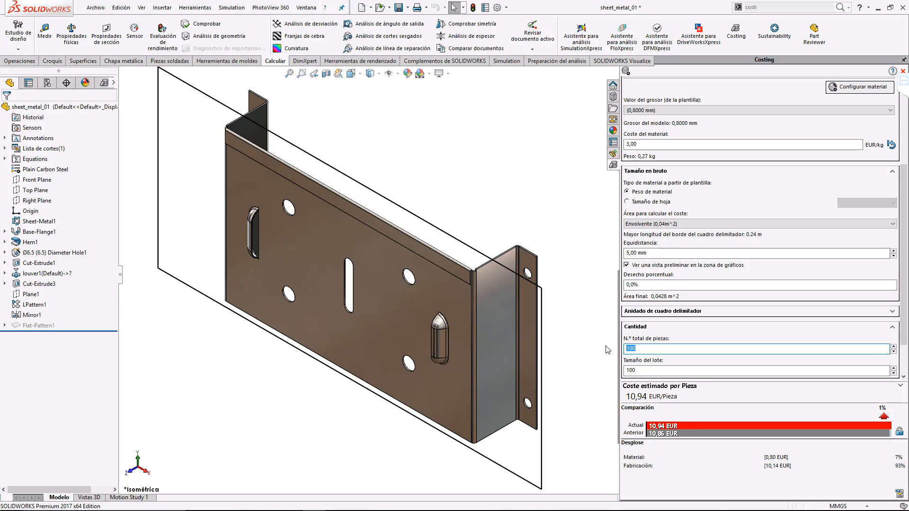
{"action": "type", "text": "50"}
{"action": "key", "text": "Tab"}
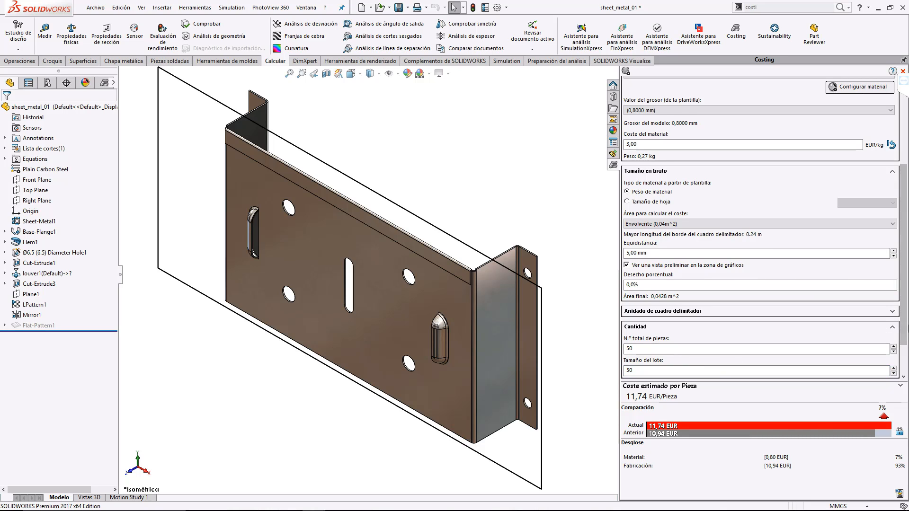
Step: Enable Aumento/disminución and apply -15% of the total cost to the estimate
{"action": "scroll", "coordinate": [906, 337], "scroll_direction": "down", "scroll_amount": 2}
{"action": "scroll", "coordinate": [905, 337], "scroll_direction": "down", "scroll_amount": 2}
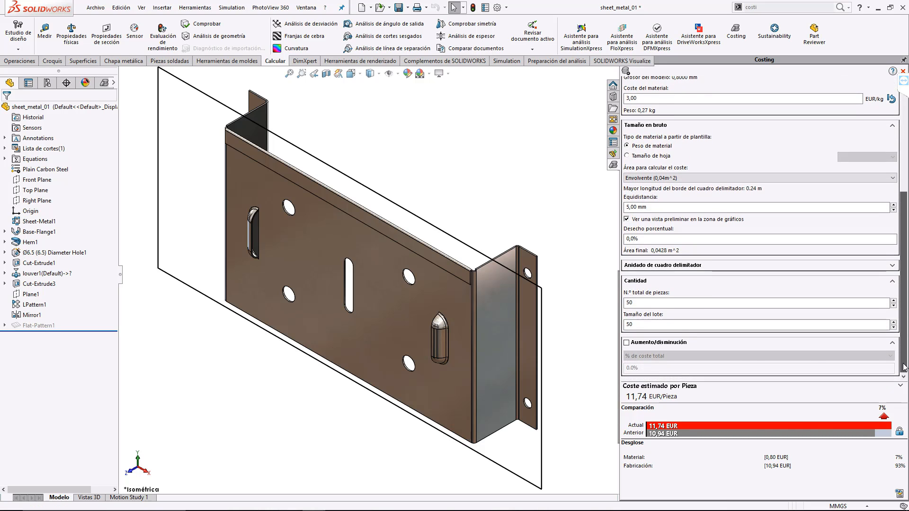
{"action": "left_click", "coordinate": [632, 344]}
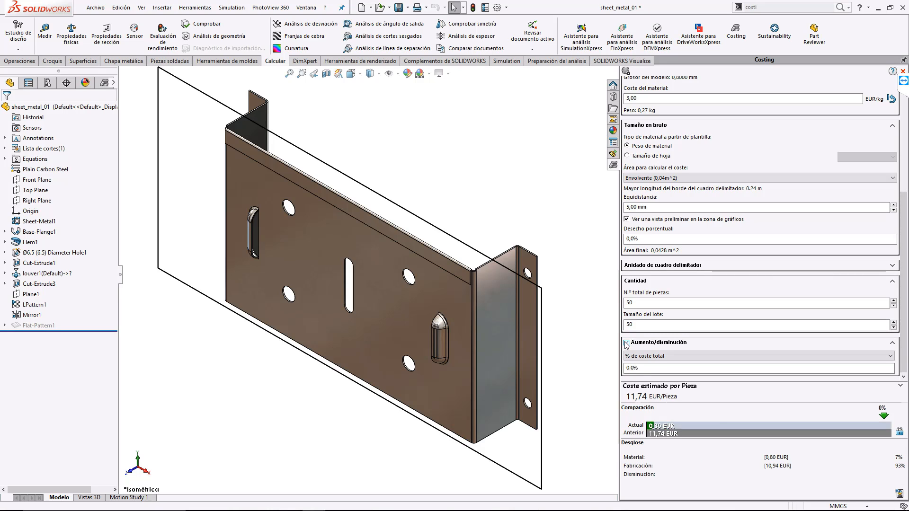
{"action": "double_click", "coordinate": [658, 370]}
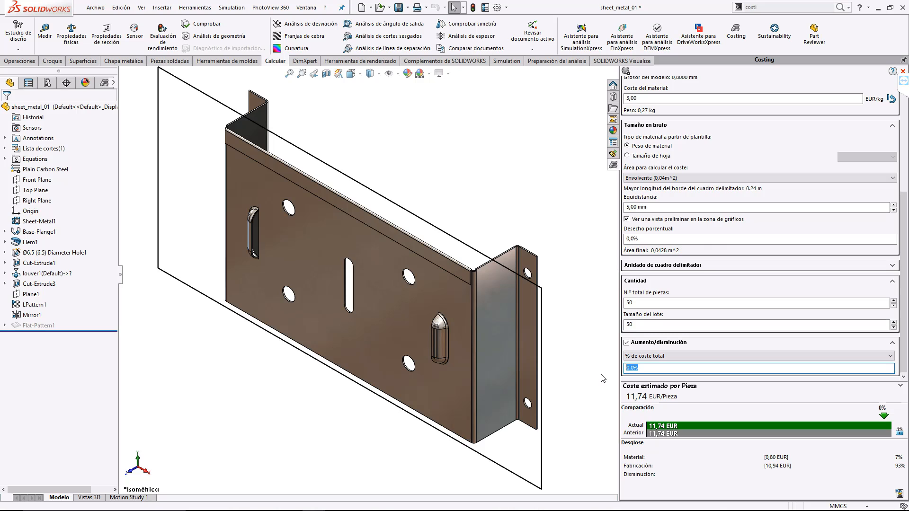
{"action": "type", "text": "-15"}
{"action": "left_click", "coordinate": [694, 344]}
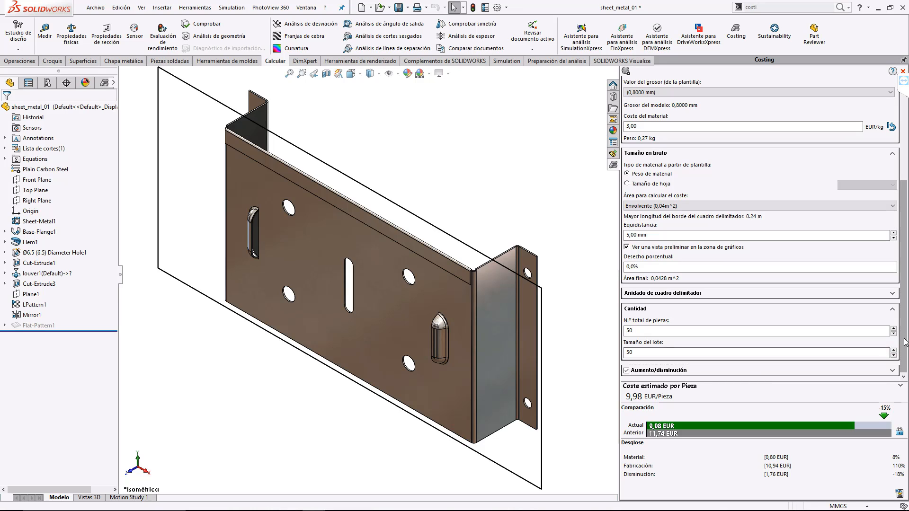
{"action": "left_click", "coordinate": [893, 371]}
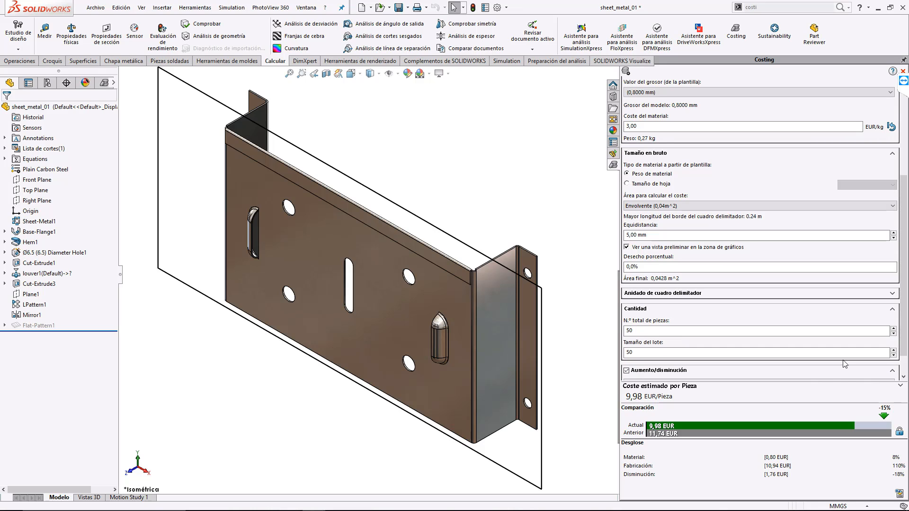
{"action": "left_click_drag", "start_coordinate": [904, 345], "coordinate": [902, 372]}
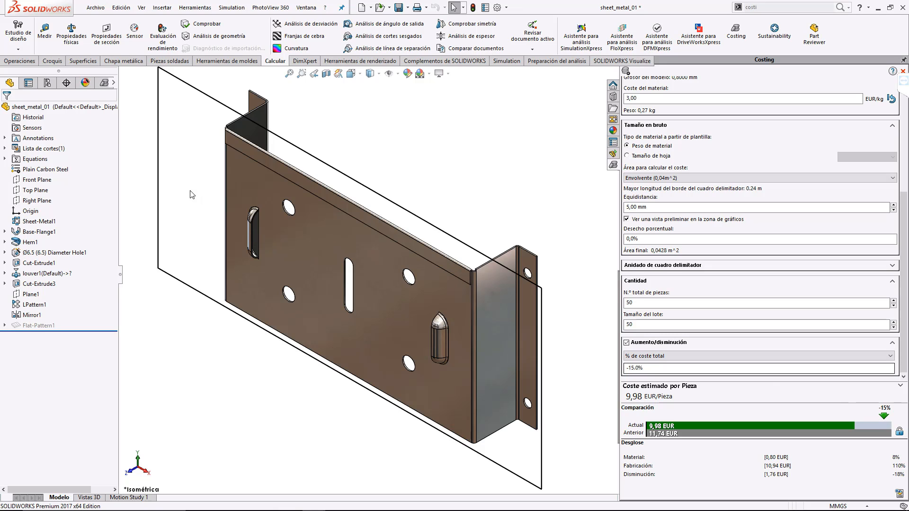
Step: Examine the manufacturing cost breakdown by expanding the Configuración, Contornos de corte, Pliegues and Operaciones de biblioteca groups
{"action": "left_click", "coordinate": [102, 89]}
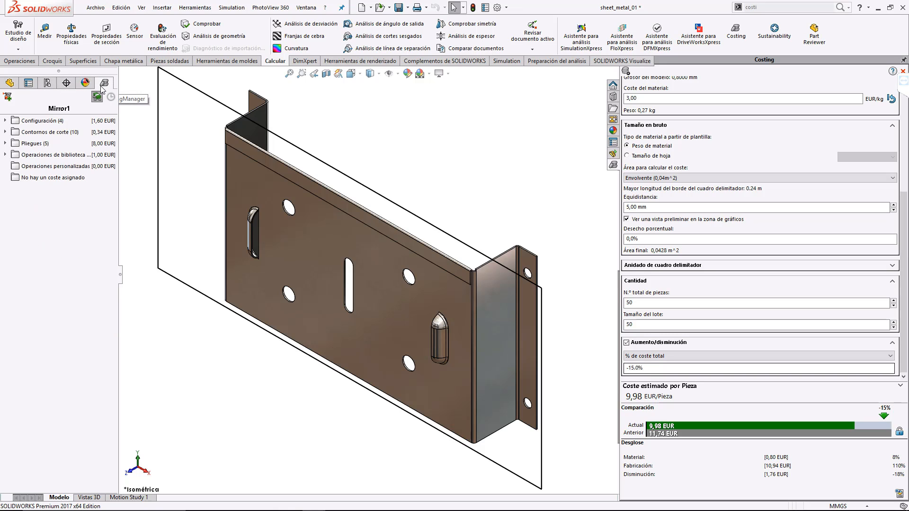
{"action": "left_click", "coordinate": [6, 121]}
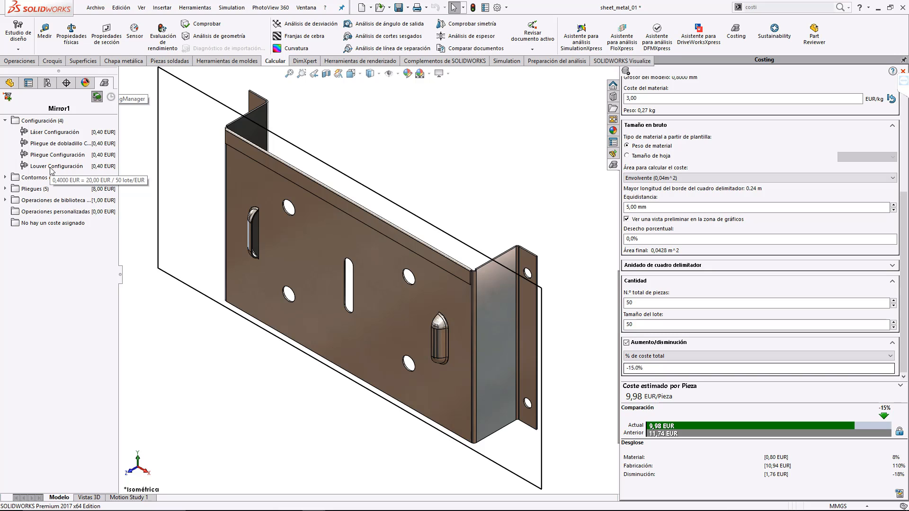
{"action": "left_click", "coordinate": [6, 178]}
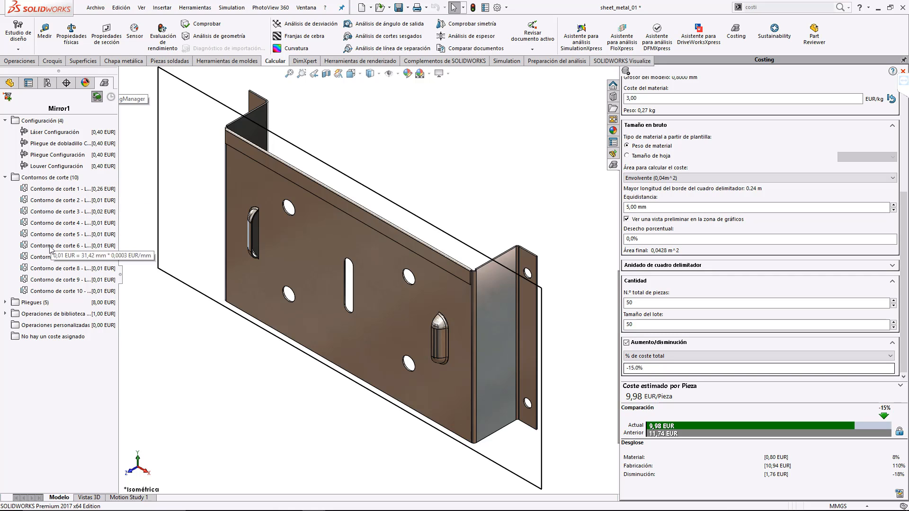
{"action": "left_click", "coordinate": [5, 302]}
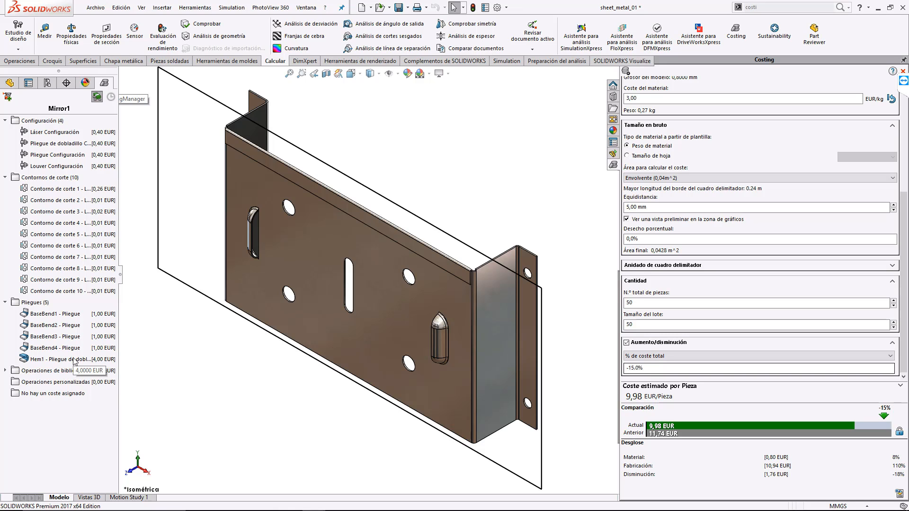
{"action": "left_click", "coordinate": [5, 371]}
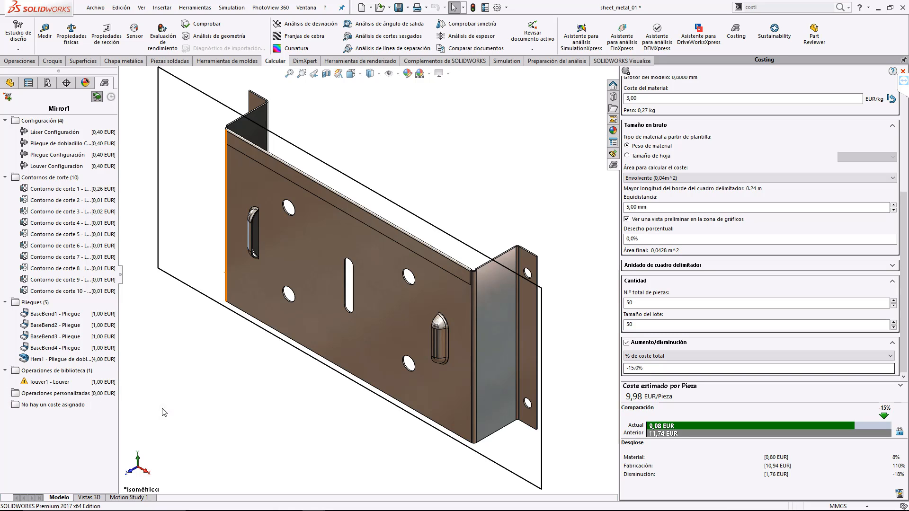
Step: Set the height dimension of Base-Flange1 to 240 mm and rebuild the part with its cost estimate
{"action": "left_click", "coordinate": [532, 361]}
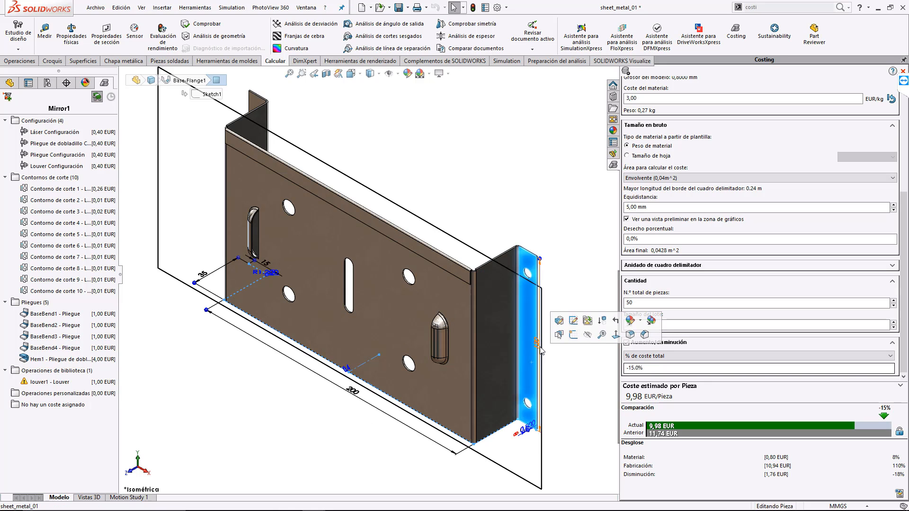
{"action": "left_click_drag", "start_coordinate": [537, 344], "coordinate": [559, 357]}
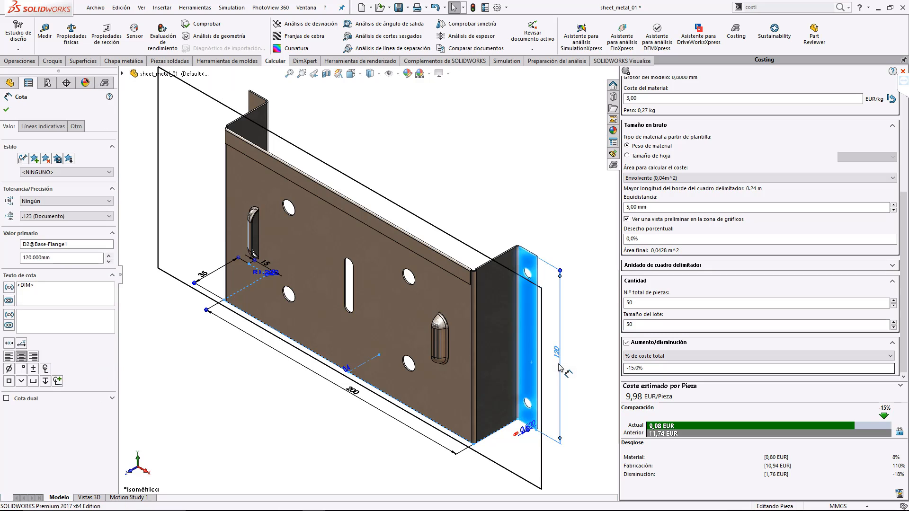
{"action": "double_click", "coordinate": [559, 358]}
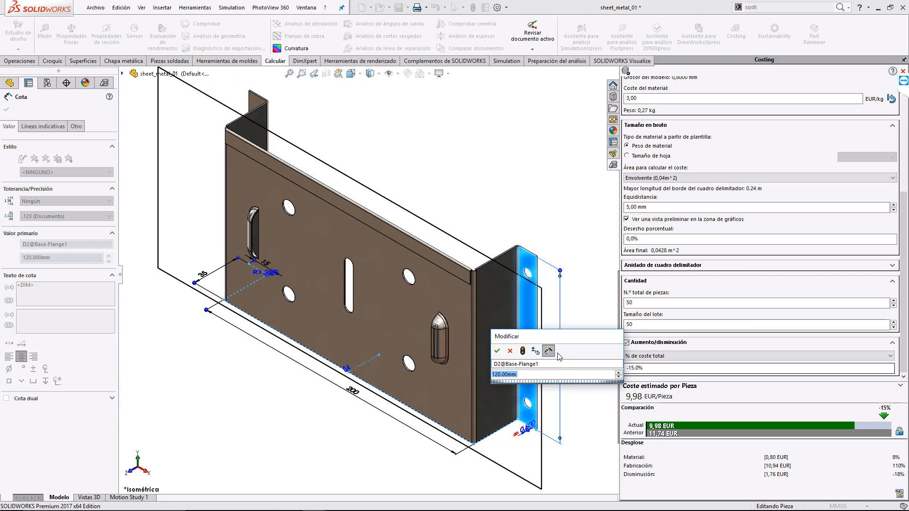
{"action": "type", "text": "240"}
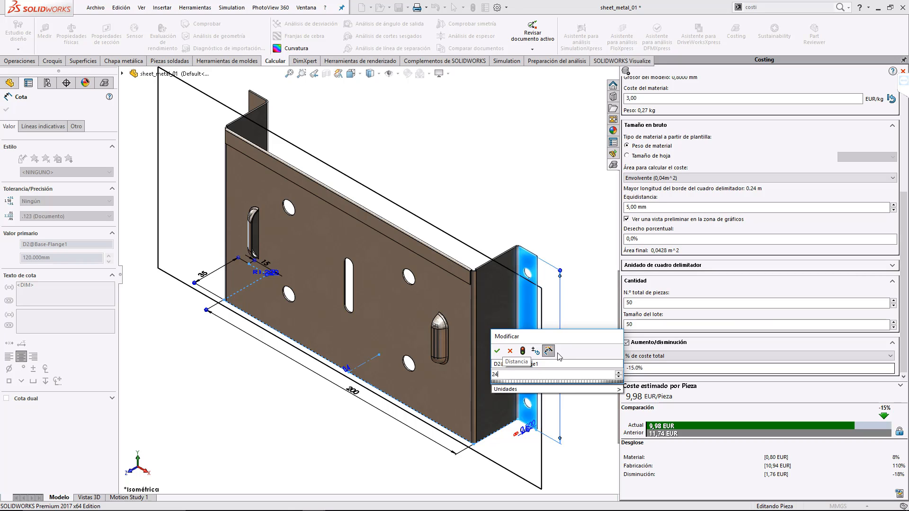
{"action": "left_click", "coordinate": [499, 353]}
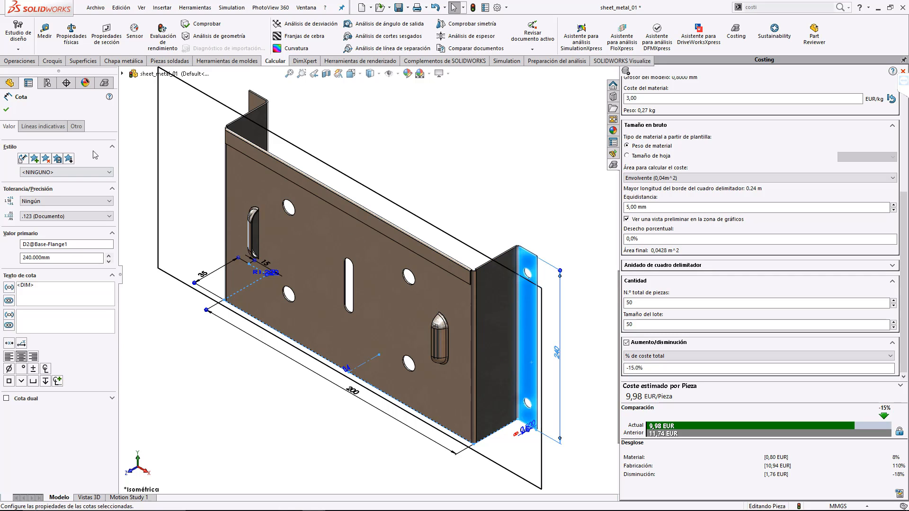
{"action": "left_click", "coordinate": [6, 111]}
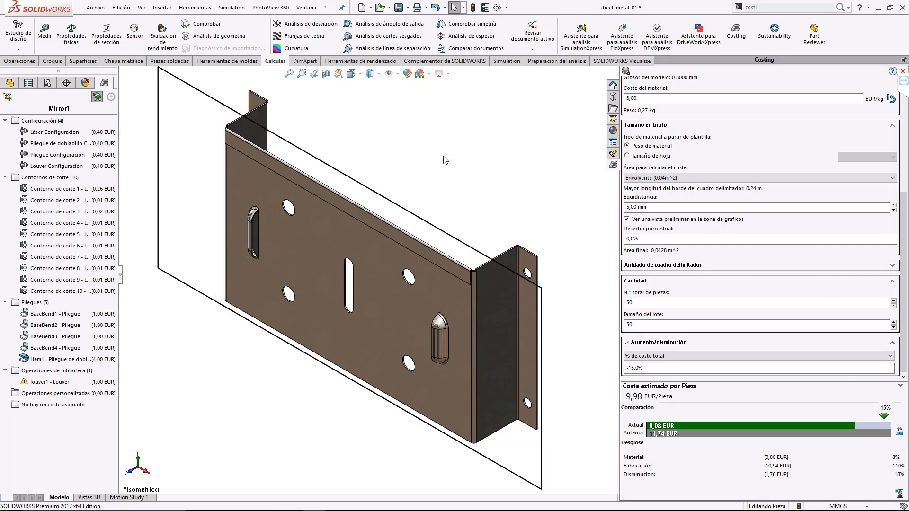
{"action": "left_click", "coordinate": [472, 7]}
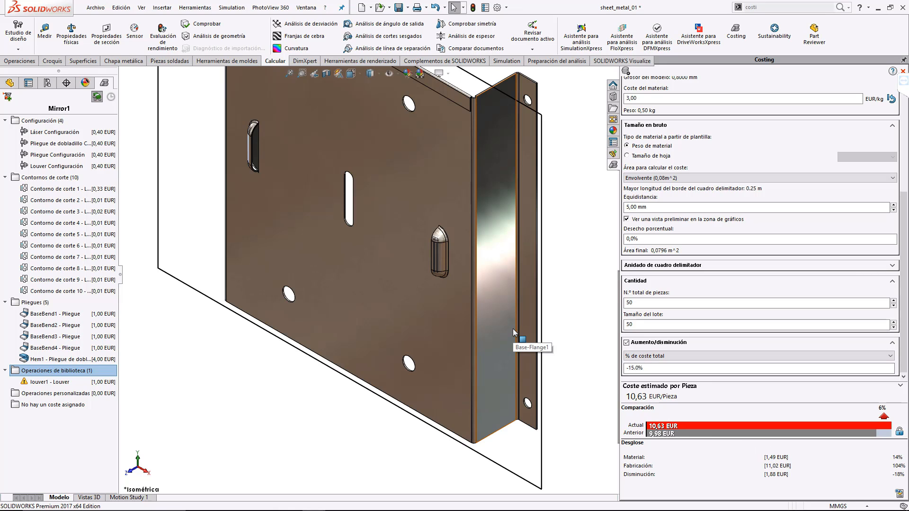
{"action": "key", "text": "f"}
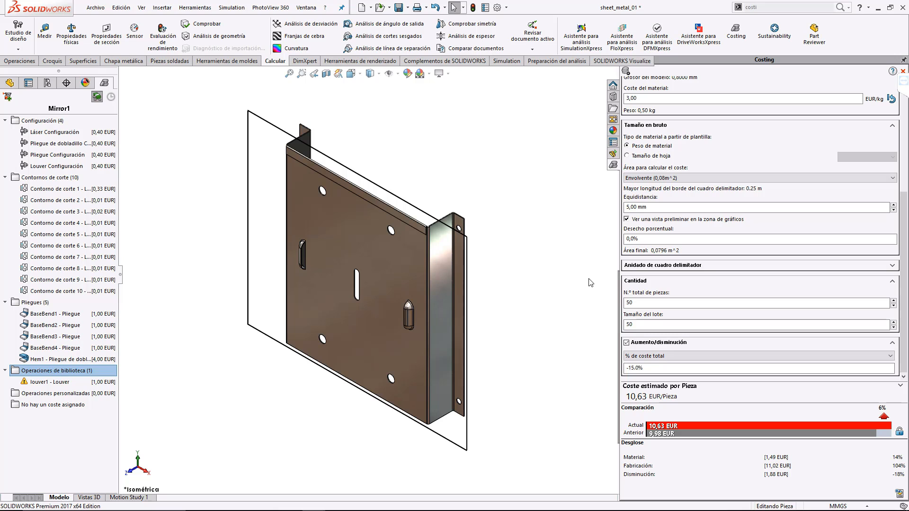
Step: Change the cutting method of Contorno de corte 3, the central slot, to Chorro hidráulico
{"action": "left_click", "coordinate": [41, 213]}
{"action": "right_click", "coordinate": [40, 213]}
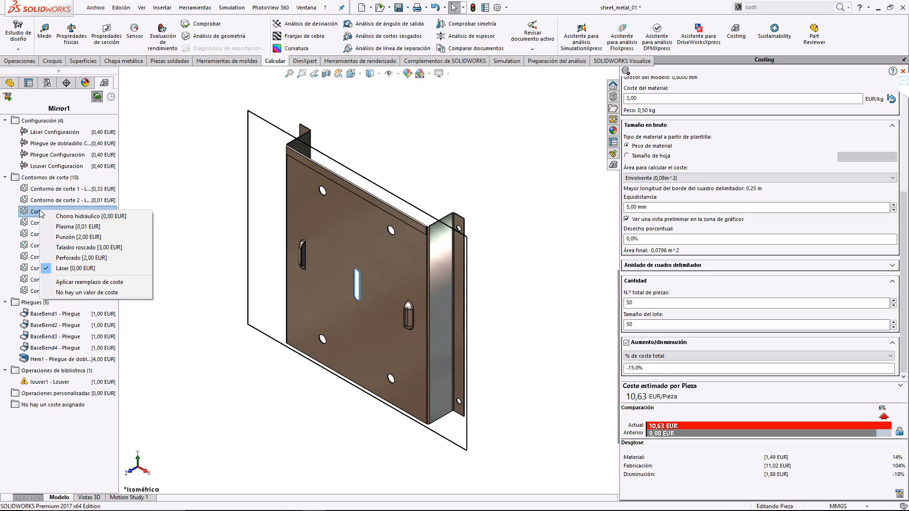
{"action": "key", "text": "Escape"}
{"action": "right_click", "coordinate": [41, 214]}
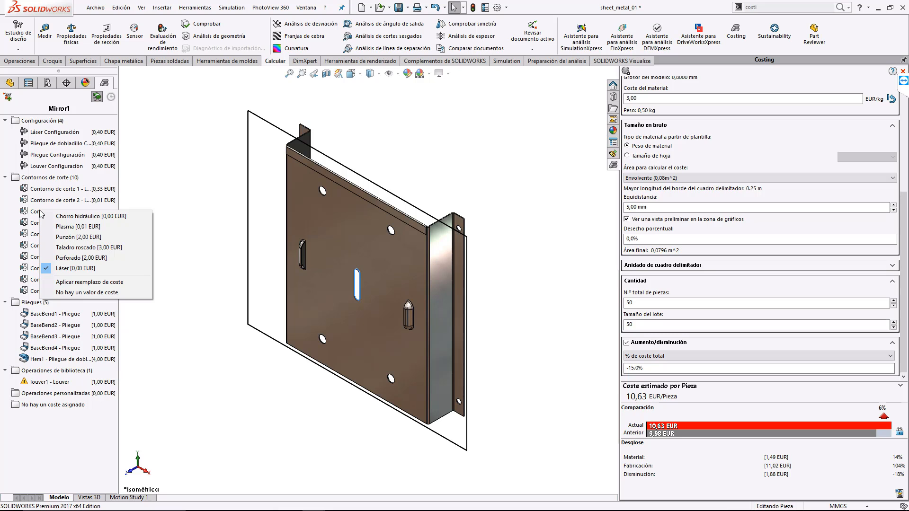
{"action": "left_click", "coordinate": [66, 216]}
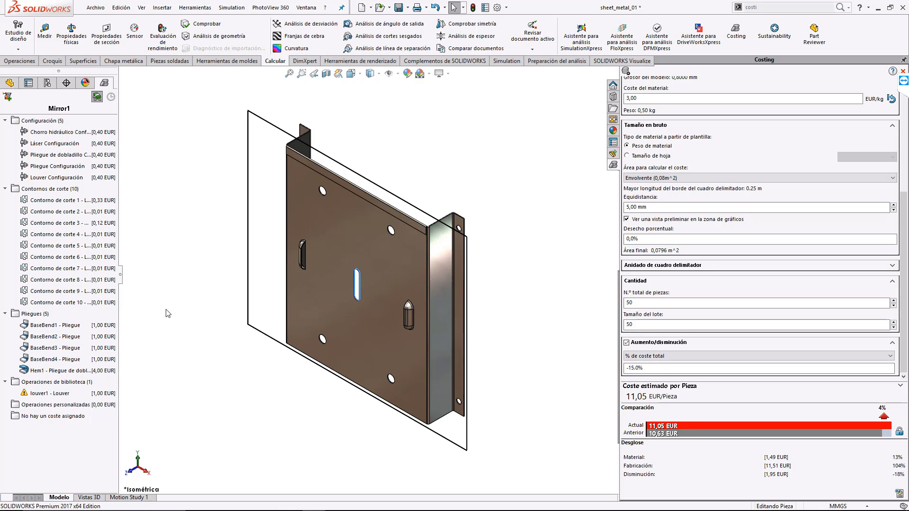
Step: Suppress the Hem1 feature along the plate's upper edge and rebuild the part to update the cost
{"action": "left_click", "coordinate": [418, 228]}
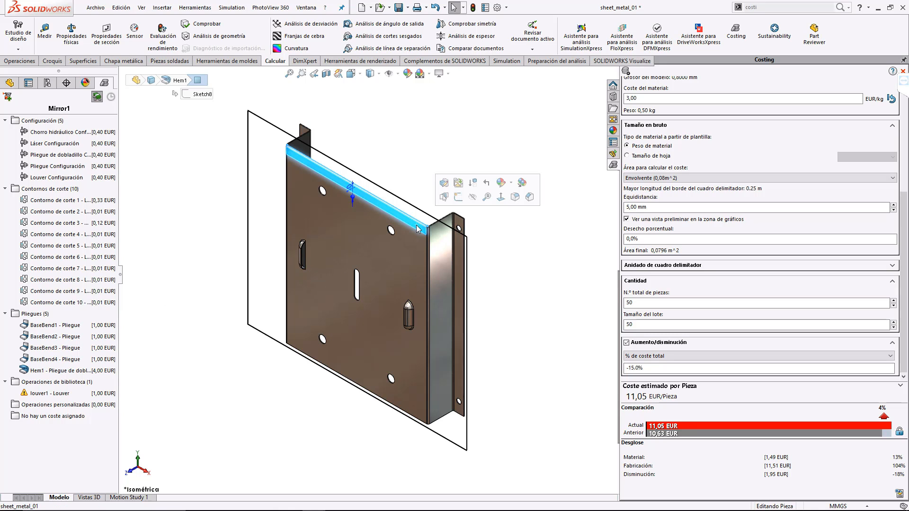
{"action": "left_click", "coordinate": [472, 184]}
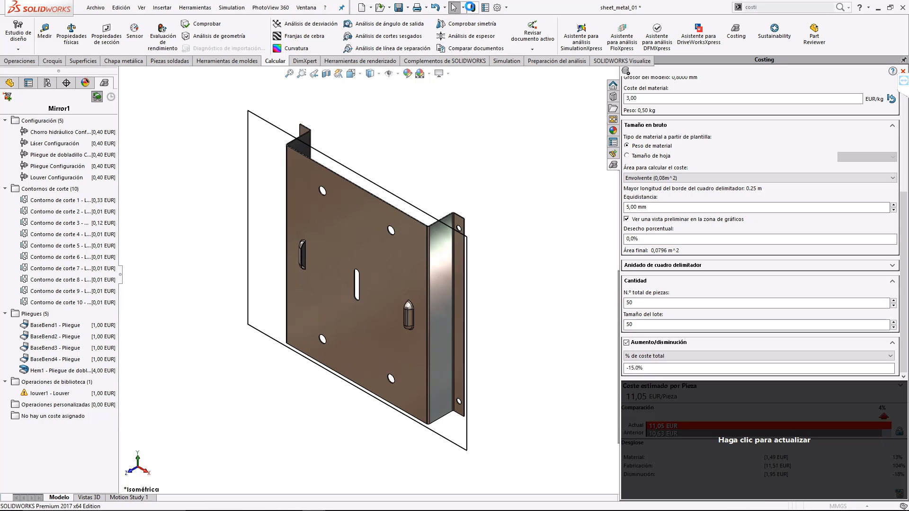
{"action": "left_click", "coordinate": [471, 7]}
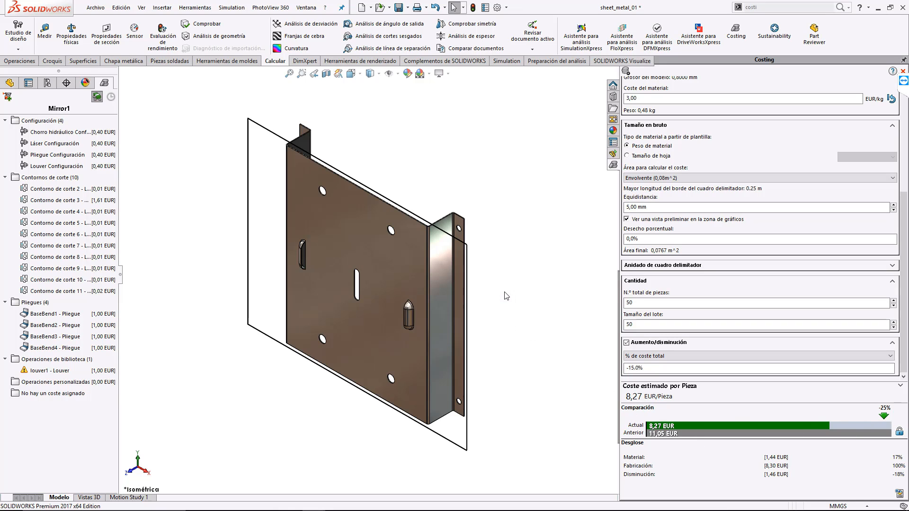
Step: Add the custom operation Pintura to the cost estimate, applied to all faces
{"action": "left_click", "coordinate": [7, 97]}
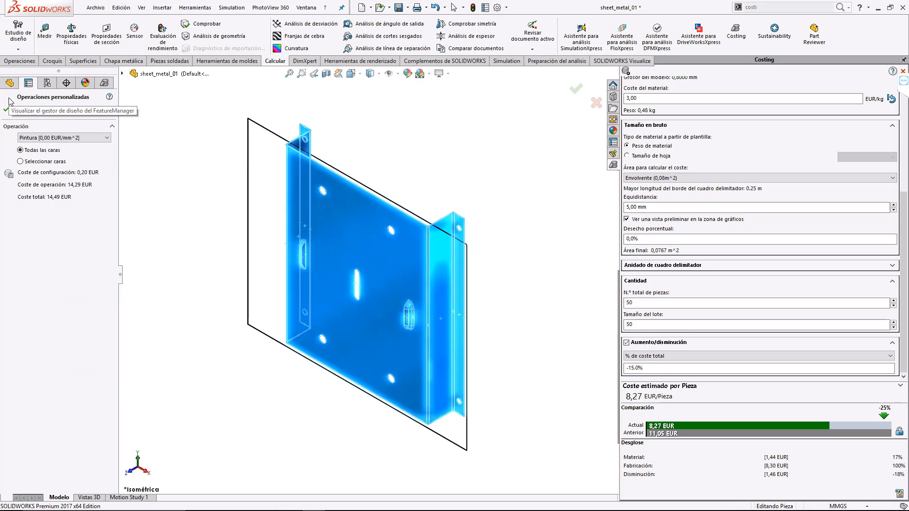
{"action": "left_click", "coordinate": [84, 139]}
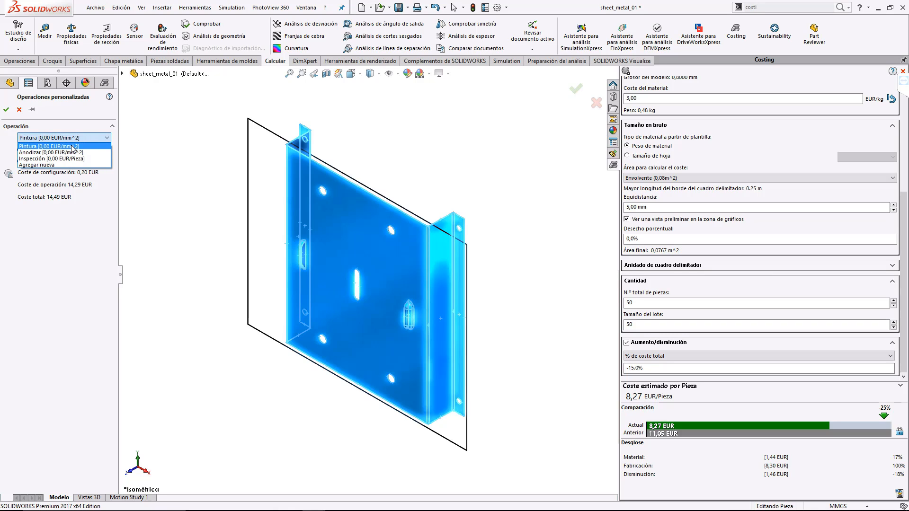
{"action": "left_click", "coordinate": [73, 148]}
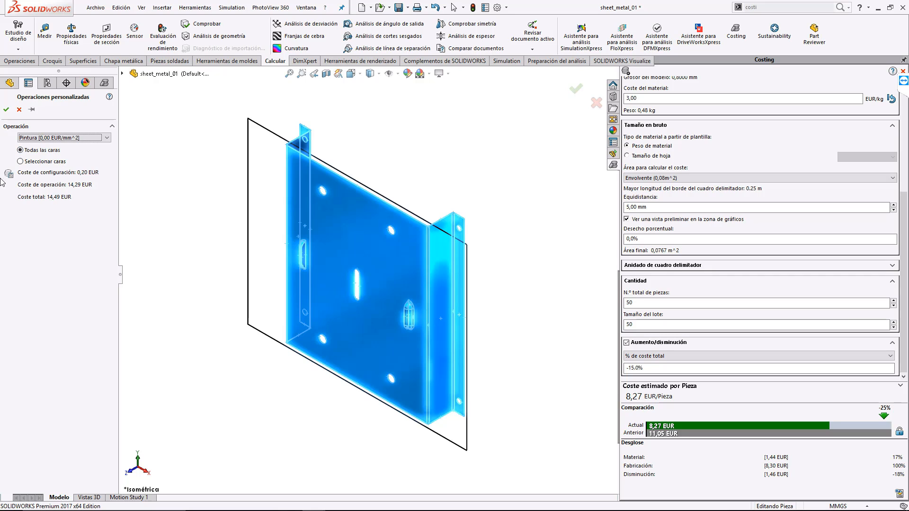
{"action": "left_click", "coordinate": [6, 110]}
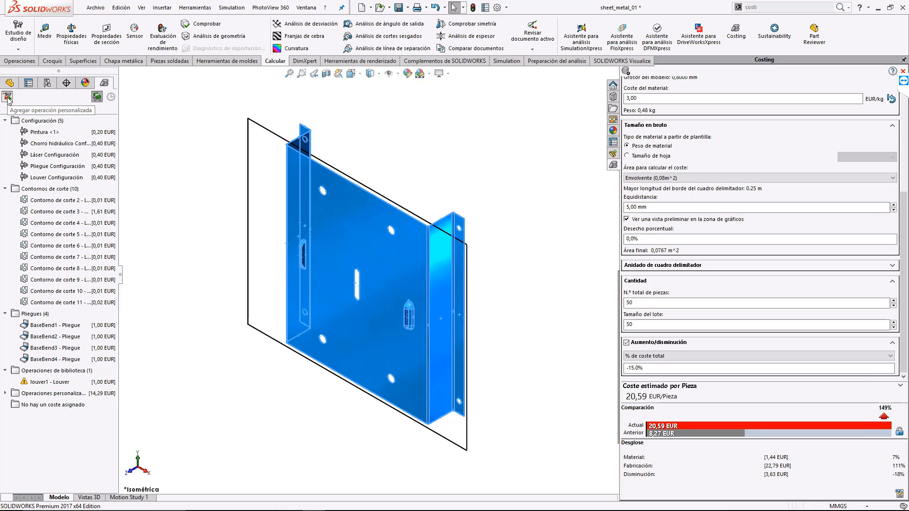
Step: Create a new custom operation named Quitar Rebaba with a setup cost of 5 EUR per total quantity
{"action": "left_click", "coordinate": [8, 97]}
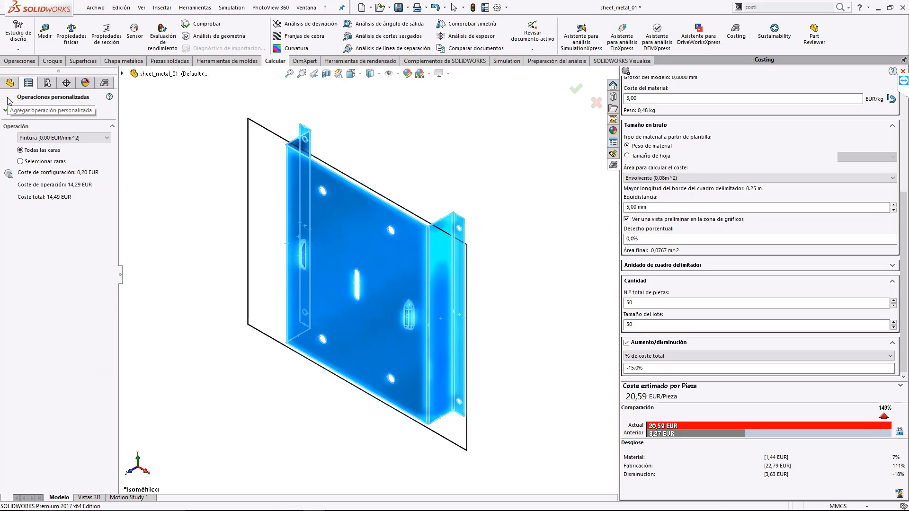
{"action": "left_click", "coordinate": [80, 138]}
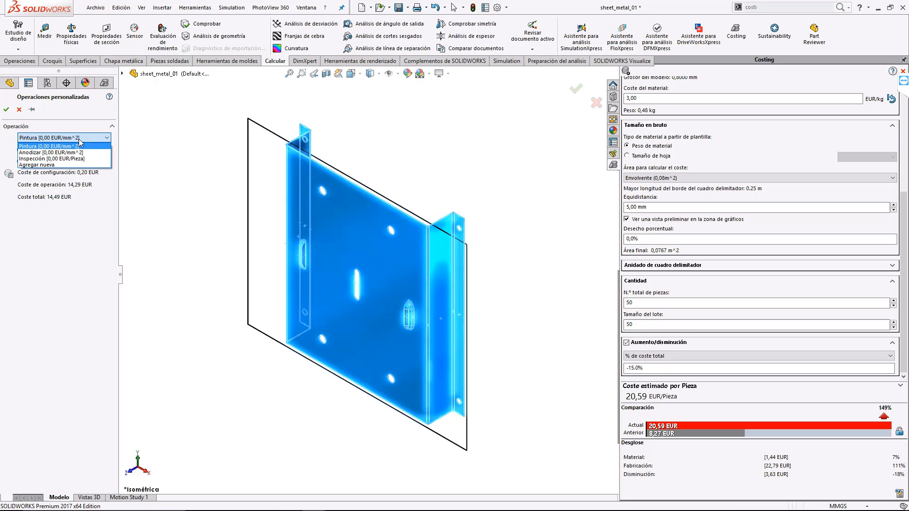
{"action": "left_click", "coordinate": [55, 165]}
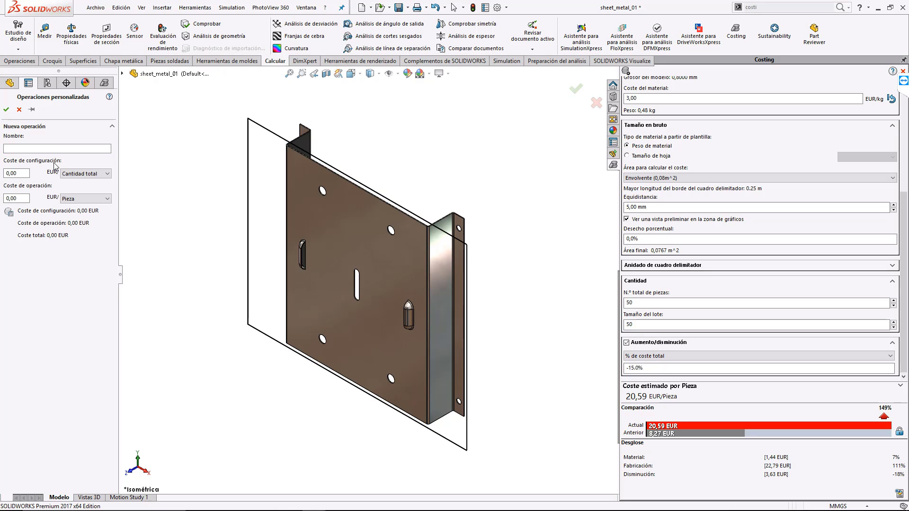
{"action": "left_click", "coordinate": [48, 149]}
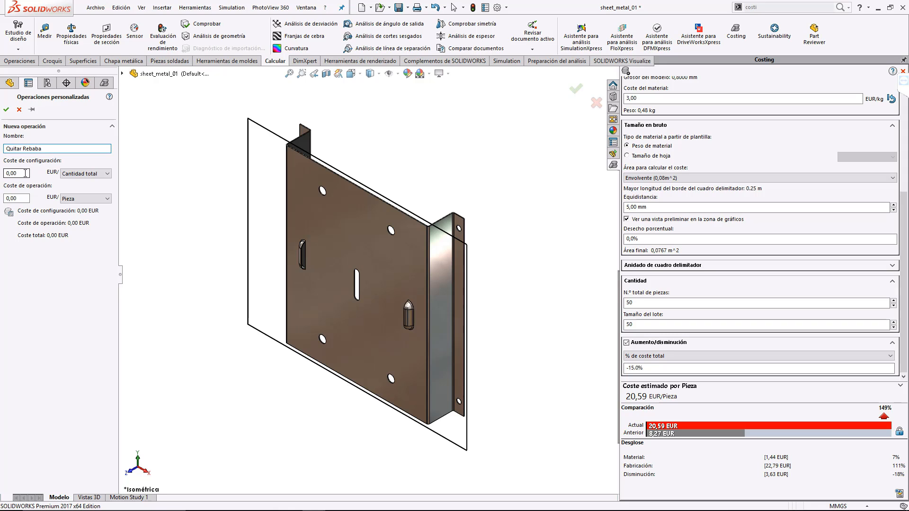
{"action": "left_click", "coordinate": [25, 173]}
{"action": "type", "text": "5"}
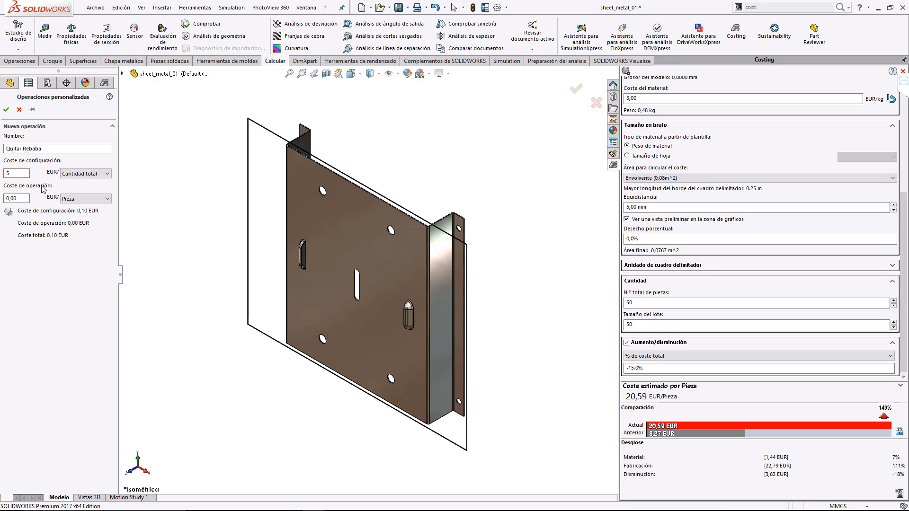
Step: Set Quitar Rebaba's operation cost to 0,0025 EUR per mm of edge length, apply it to all edges and accept the operation
{"action": "left_click", "coordinate": [26, 198]}
{"action": "type", "text": "25"}
{"action": "left_click", "coordinate": [86, 200]}
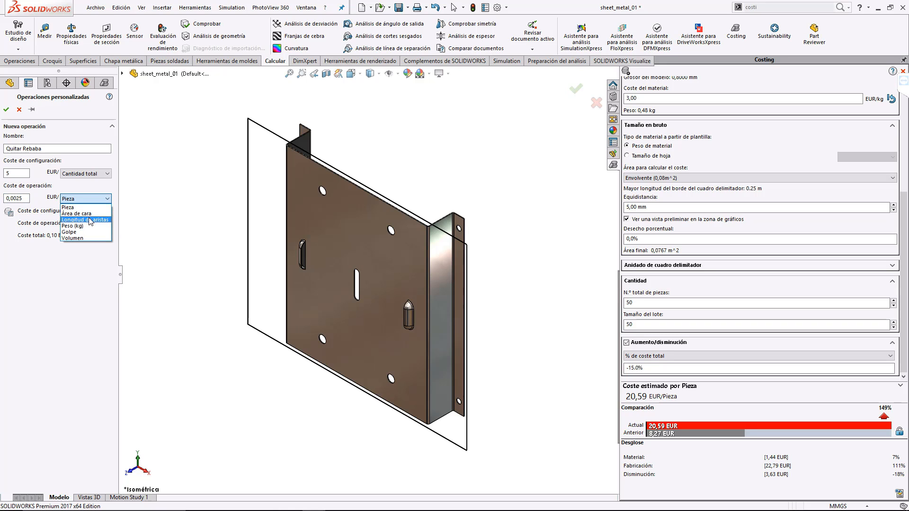
{"action": "left_click", "coordinate": [90, 220]}
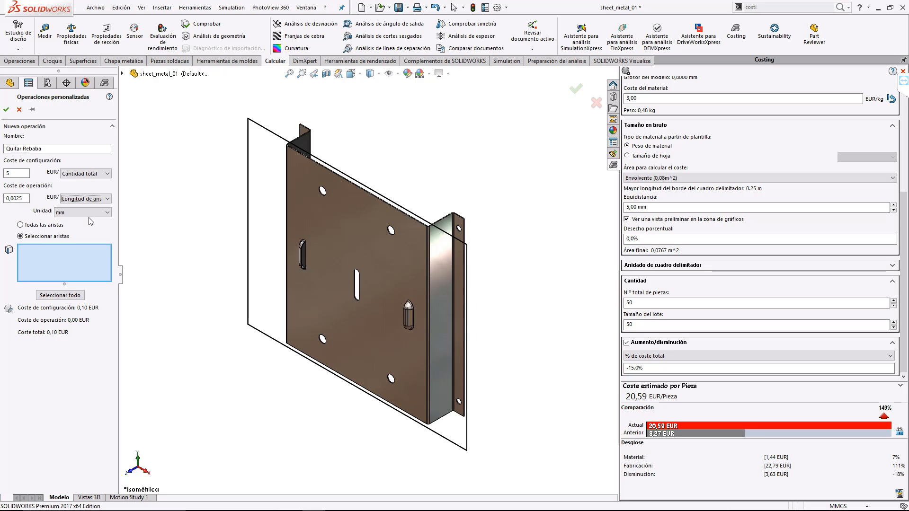
{"action": "left_click", "coordinate": [60, 226]}
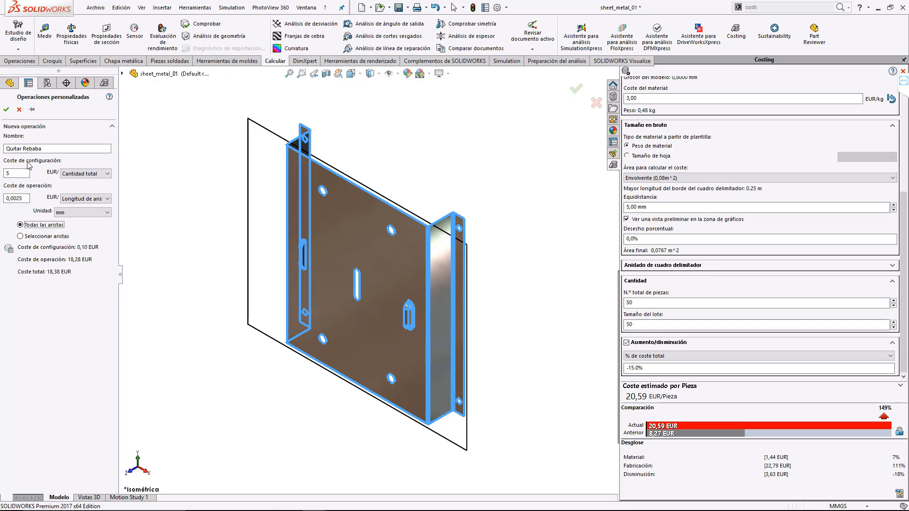
{"action": "left_click", "coordinate": [6, 110]}
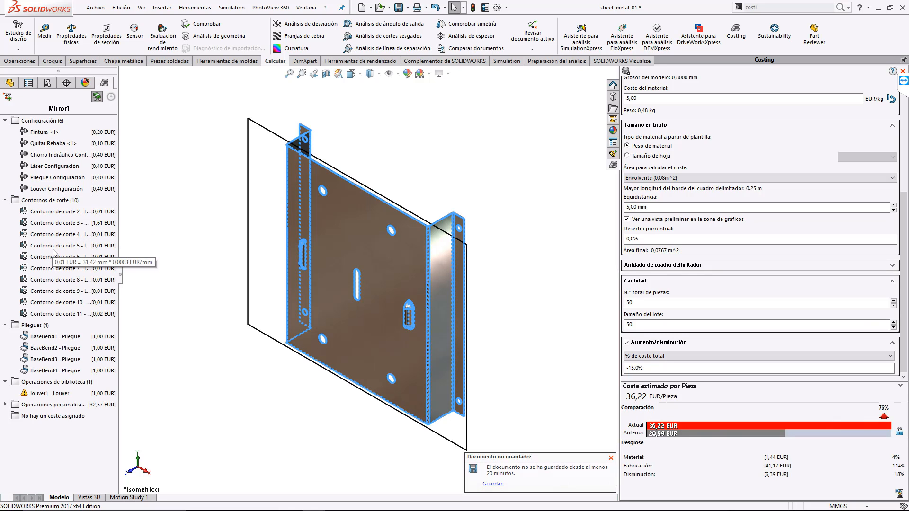
Step: Inspect the Quitar Rebaba entry among the custom operations and lock the current cost as the comparison reference
{"action": "left_click", "coordinate": [6, 405]}
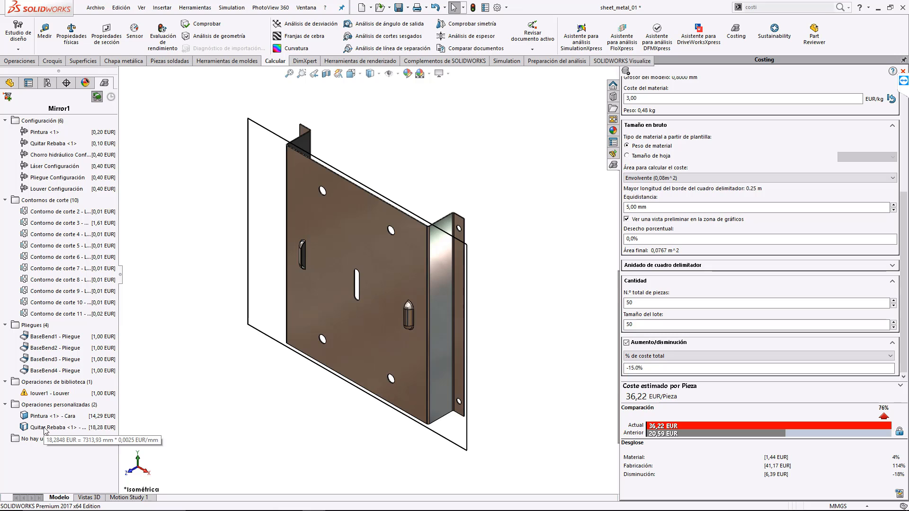
{"action": "left_click", "coordinate": [46, 428]}
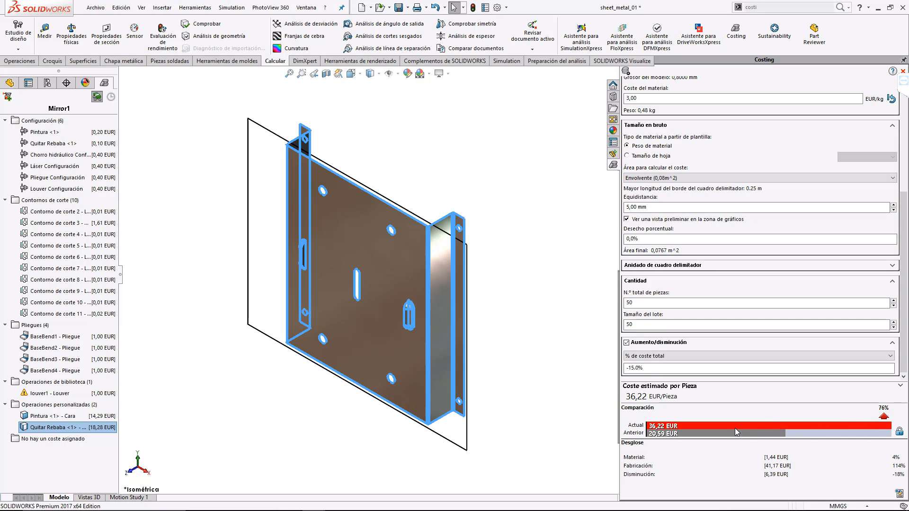
{"action": "left_click", "coordinate": [899, 433]}
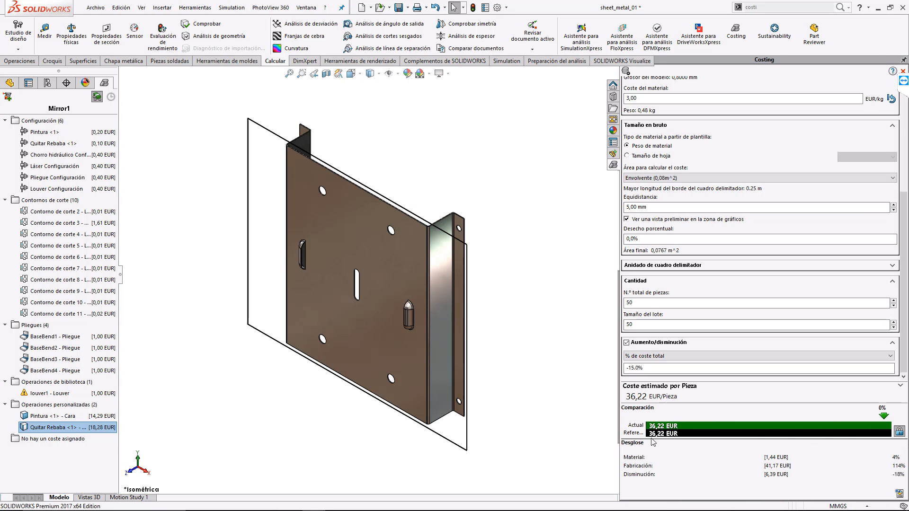
Step: Widen the Costing pane slightly and pin it beside the model
{"action": "left_click", "coordinate": [905, 60]}
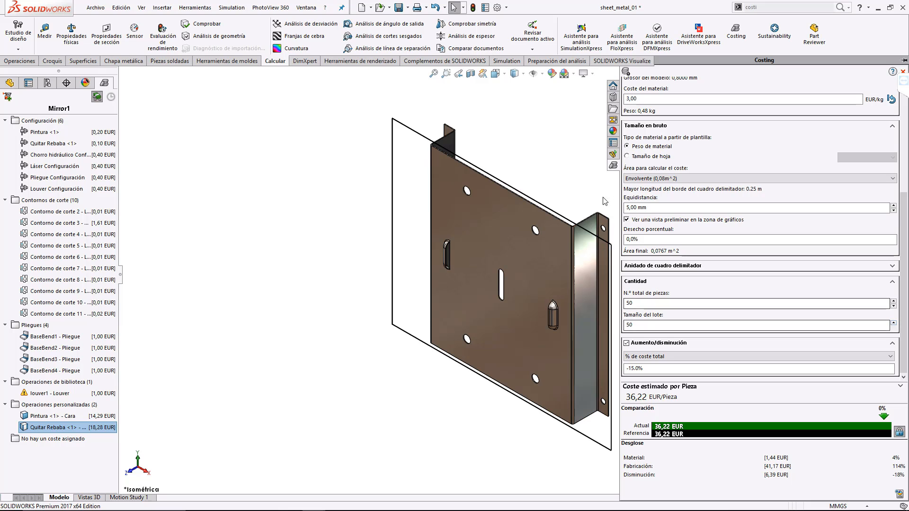
{"action": "left_click_drag", "start_coordinate": [620, 183], "coordinate": [591, 181]}
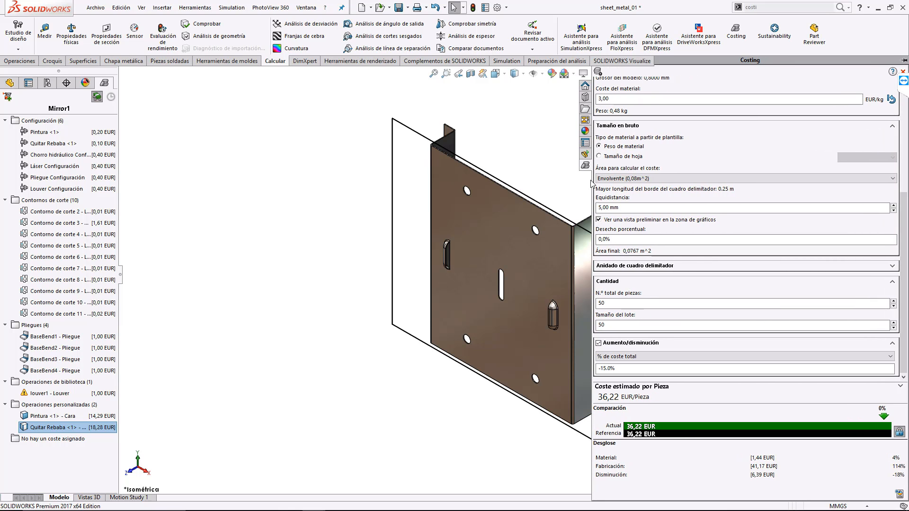
{"action": "left_click", "coordinate": [904, 61]}
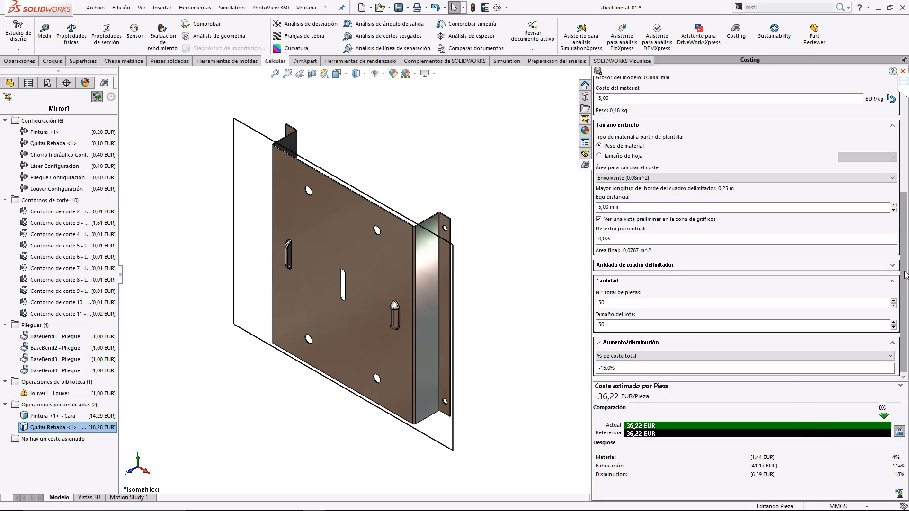
Step: Change the costing material to AISI 304 and delete the custom operation Pintura from the estimate
{"action": "left_click_drag", "start_coordinate": [905, 274], "coordinate": [899, 210]}
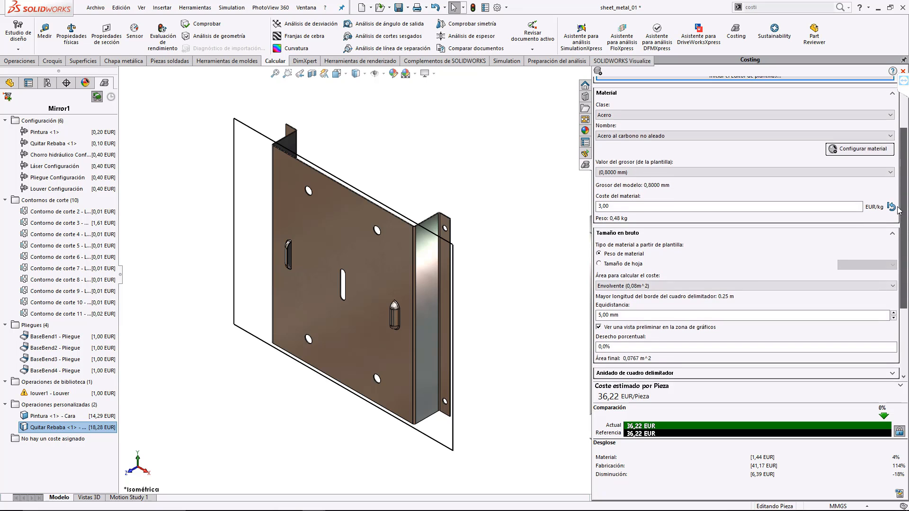
{"action": "left_click", "coordinate": [891, 138]}
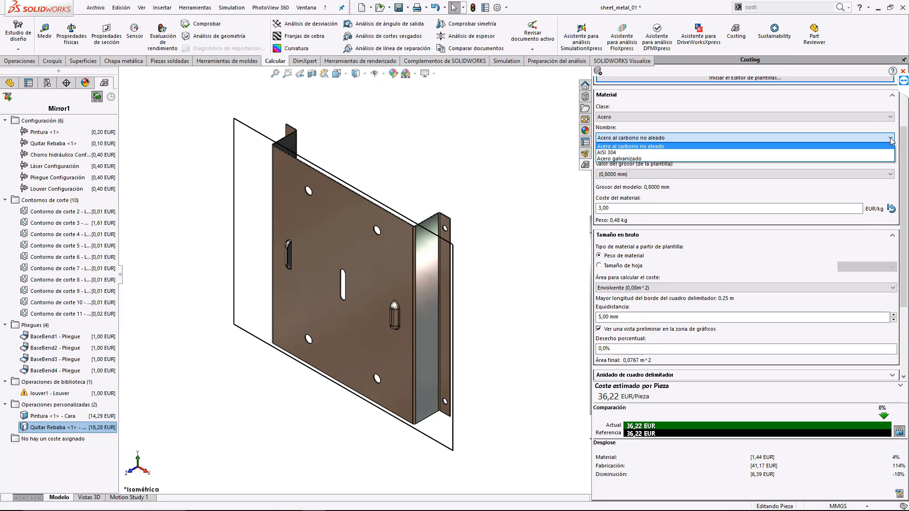
{"action": "left_click", "coordinate": [870, 153]}
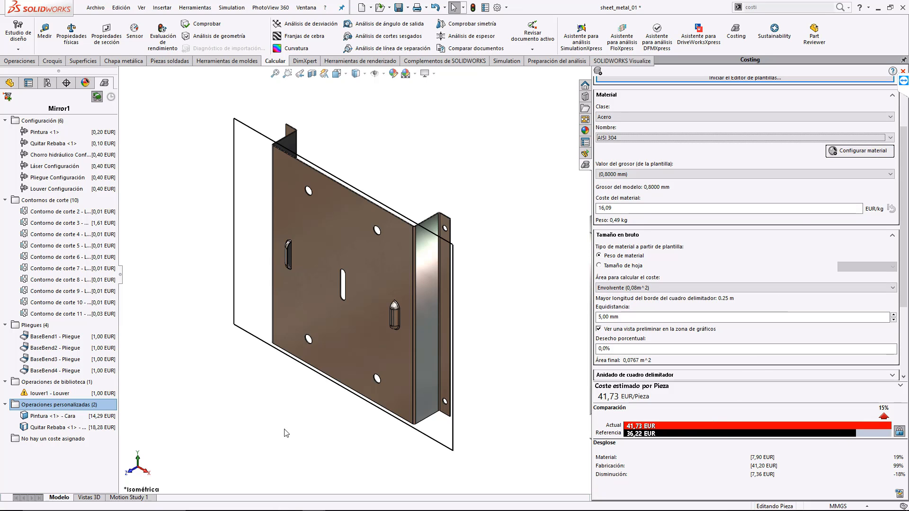
{"action": "right_click", "coordinate": [40, 422]}
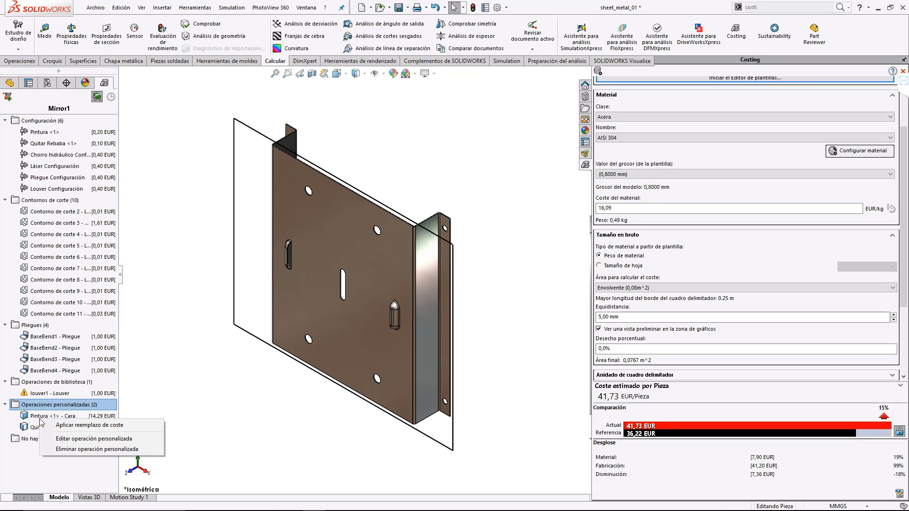
{"action": "left_click", "coordinate": [79, 450]}
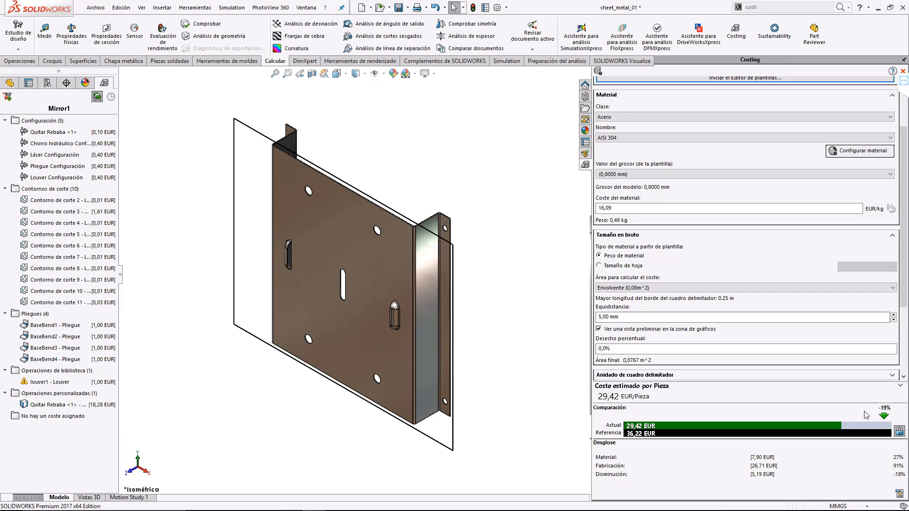
Step: Start a Costing report and name its document "pieza chapa technical cupcake"
{"action": "left_click", "coordinate": [899, 495]}
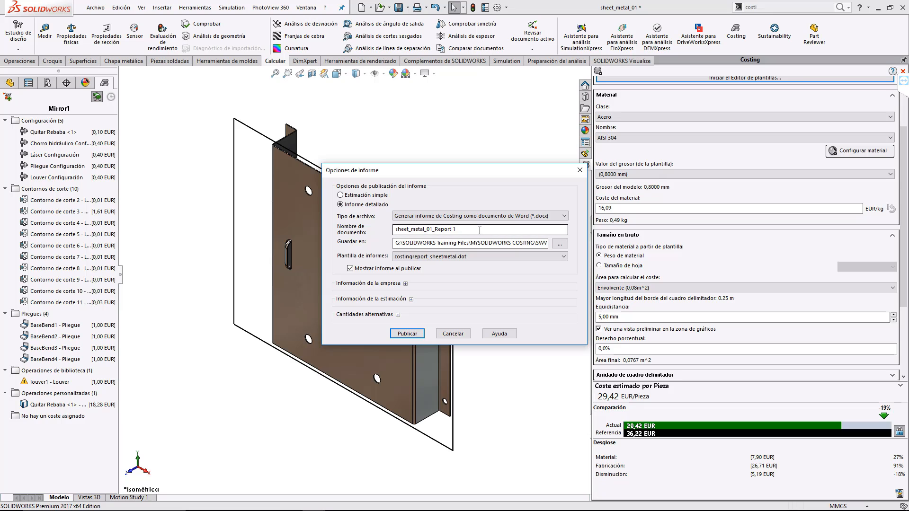
{"action": "left_click_drag", "start_coordinate": [479, 231], "coordinate": [357, 241]}
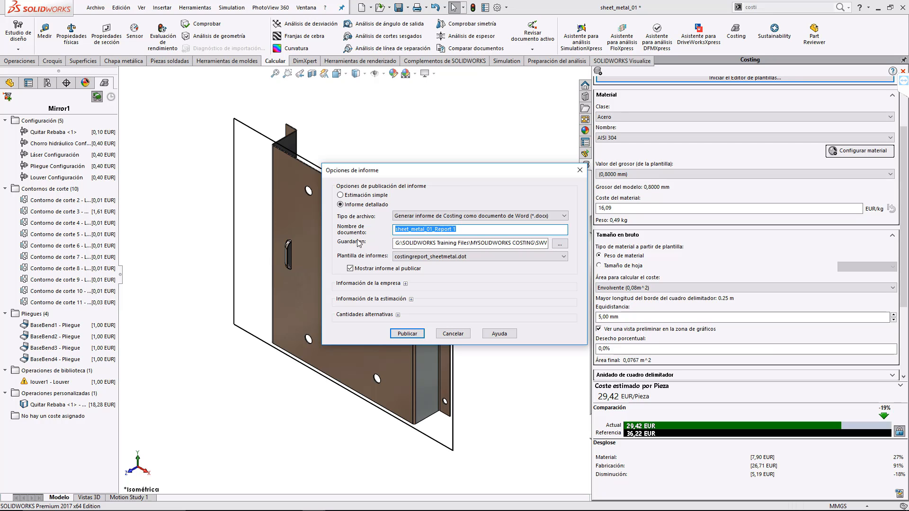
{"action": "type", "text": "p"}
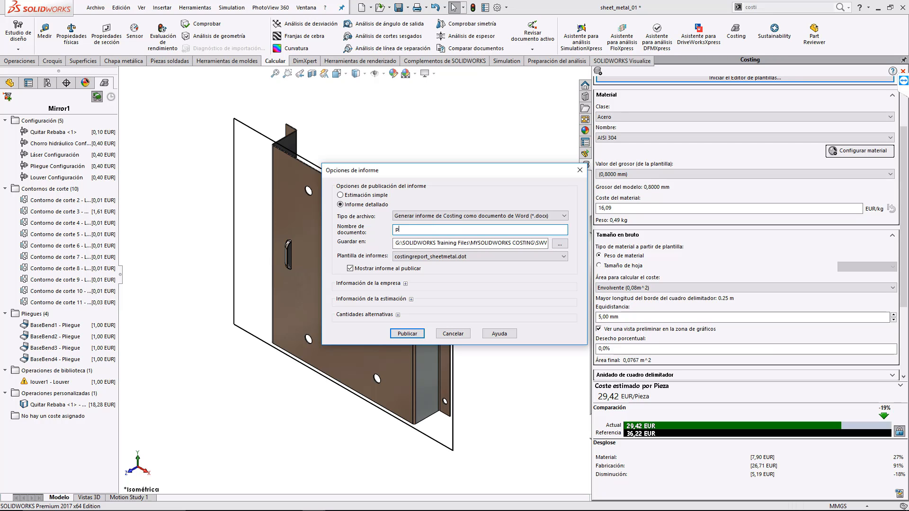
{"action": "type", "text": "ieza chapa technical cupcake"}
Step: Include the company information in the report, with ORIGEN CAD CAM CAE SL as the company and its street address
{"action": "left_click", "coordinate": [405, 284]}
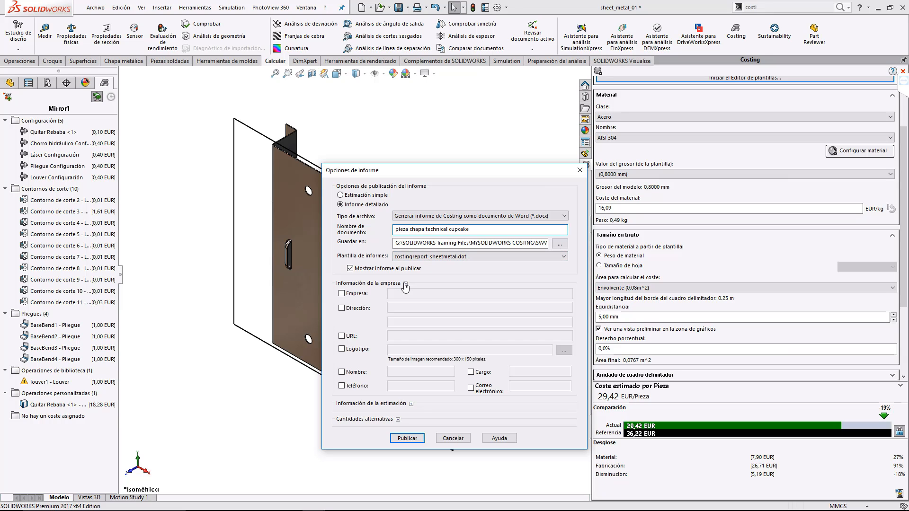
{"action": "left_click", "coordinate": [347, 295]}
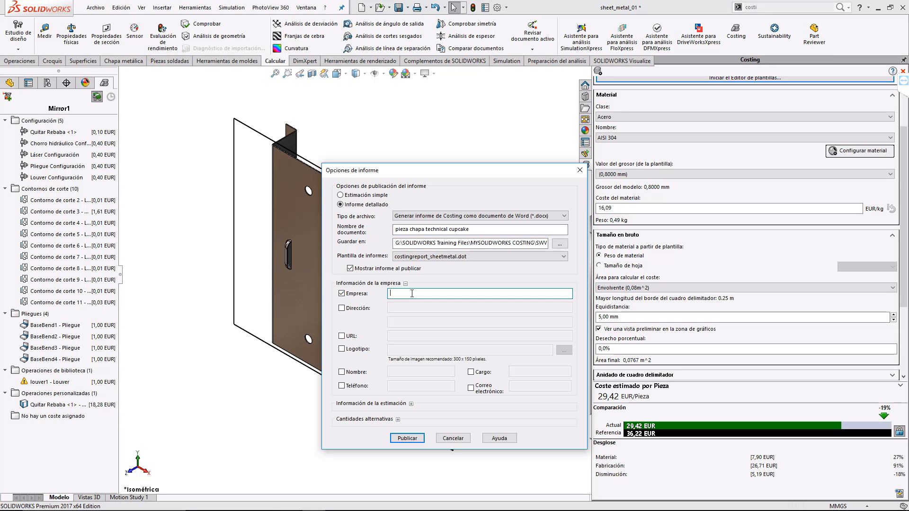
{"action": "type", "text": "ORIGEN CAD C"}
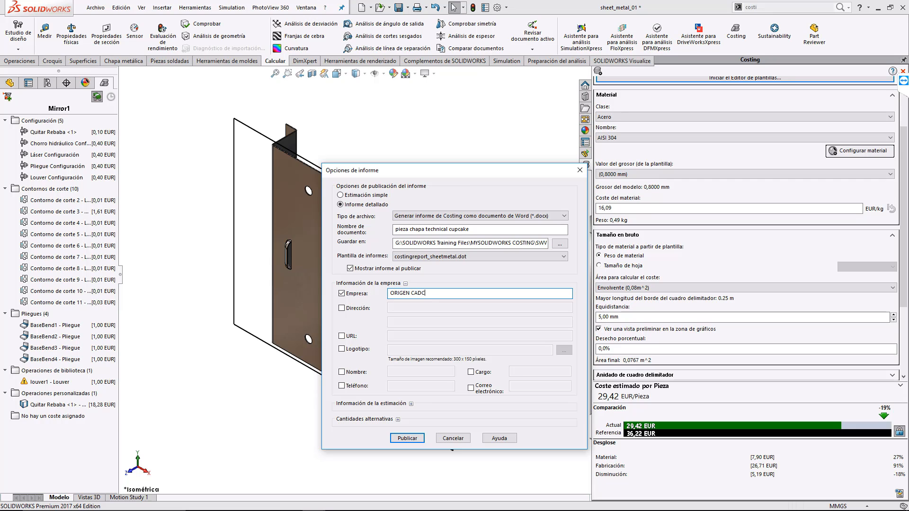
{"action": "type", "text": "AM CAE SL"}
{"action": "left_click", "coordinate": [341, 308]}
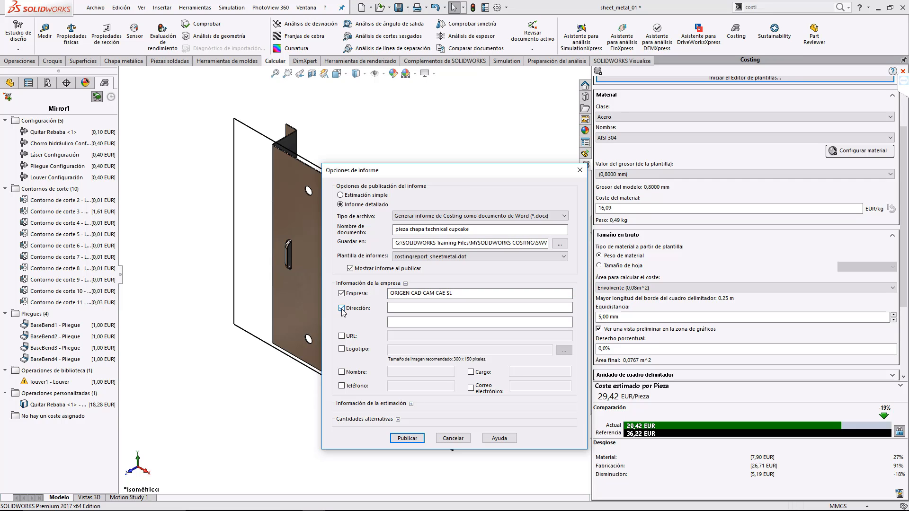
{"action": "left_click", "coordinate": [419, 309]}
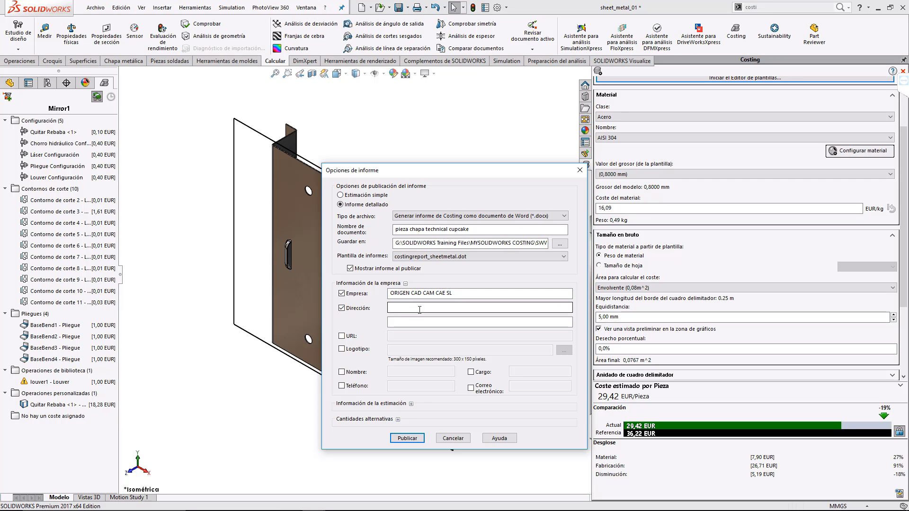
{"action": "left_click", "coordinate": [419, 310]}
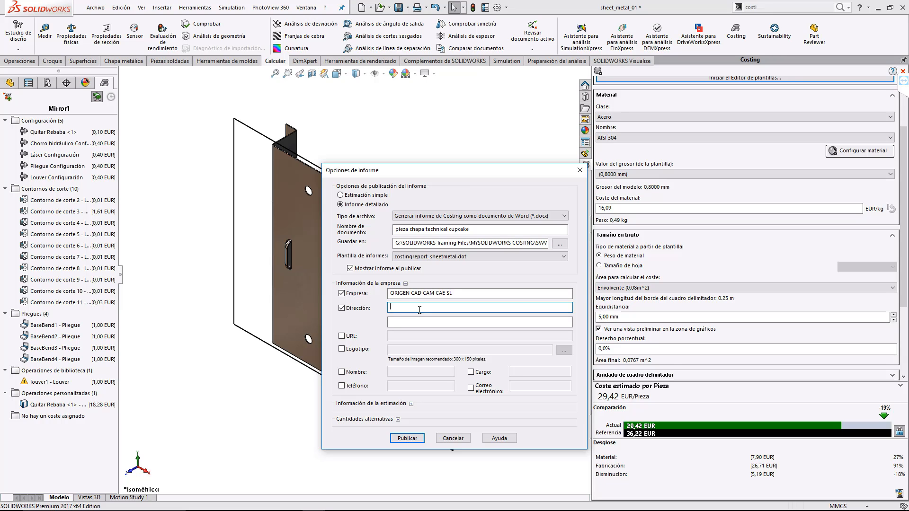
{"action": "type", "text": "Avda Astronomía"}
Step: Add the alternative quantities 150 and 200 to the report and publish it
{"action": "left_click", "coordinate": [411, 404]}
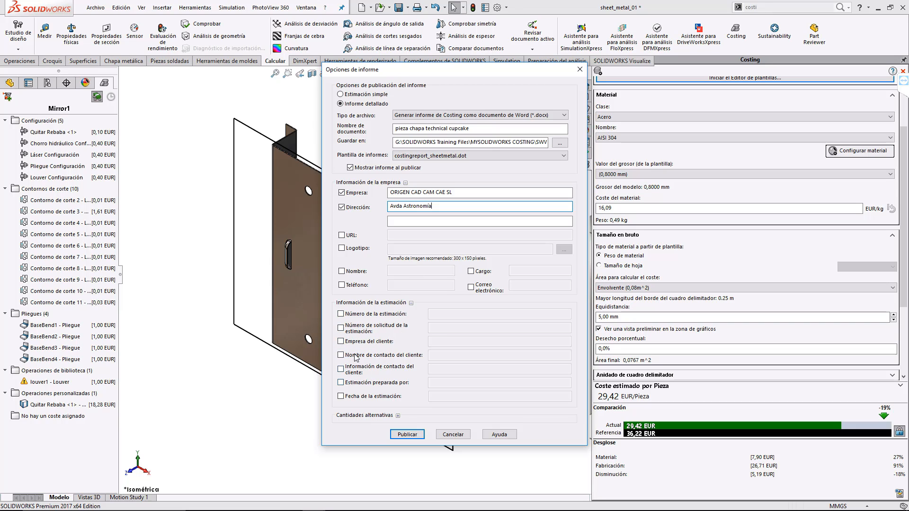
{"action": "left_click", "coordinate": [398, 416]}
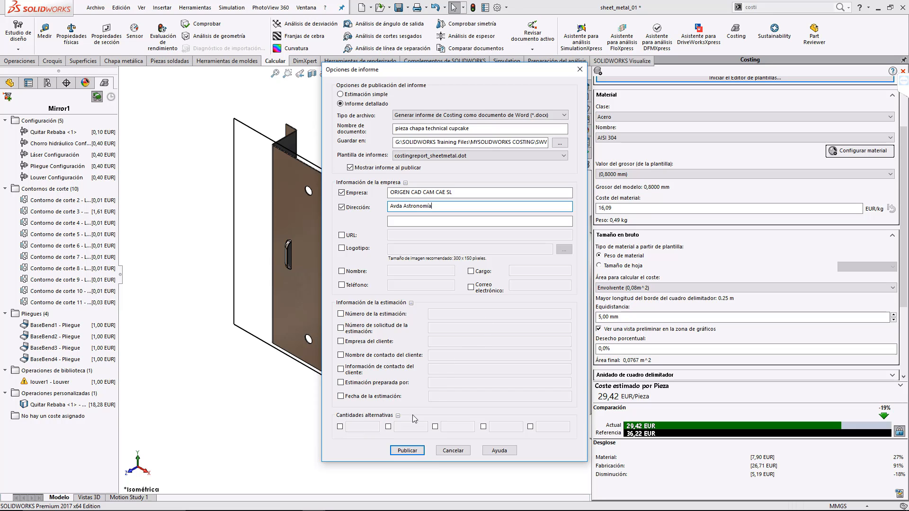
{"action": "left_click", "coordinate": [340, 427]}
{"action": "left_click", "coordinate": [363, 427]}
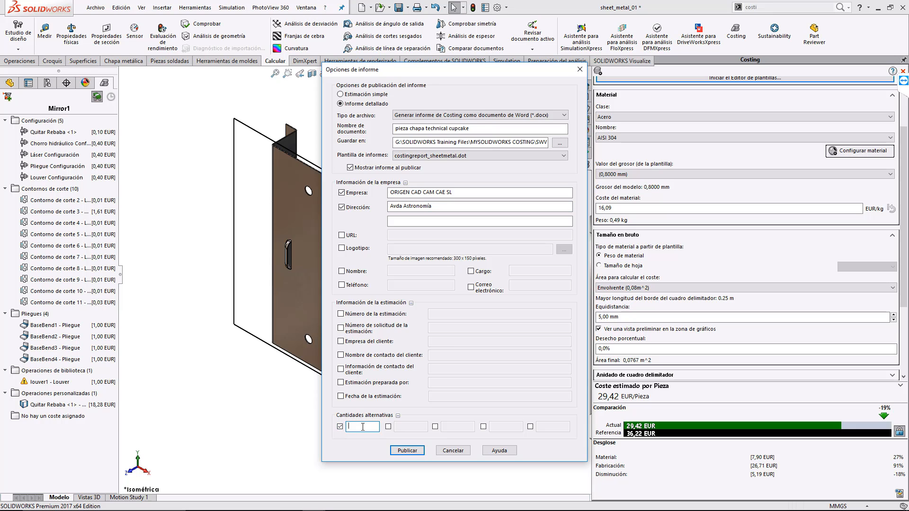
{"action": "type", "text": "150"}
{"action": "left_click", "coordinate": [388, 427]}
{"action": "left_click", "coordinate": [407, 428]}
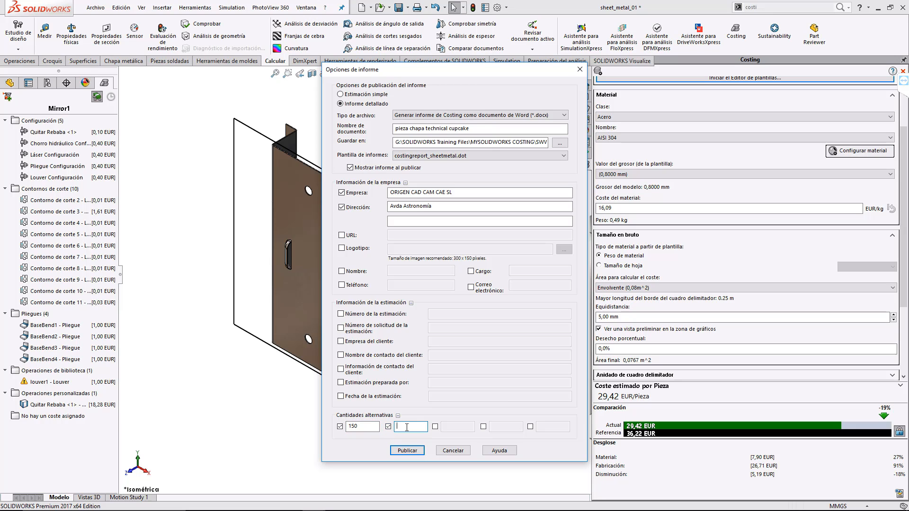
{"action": "type", "text": "200"}
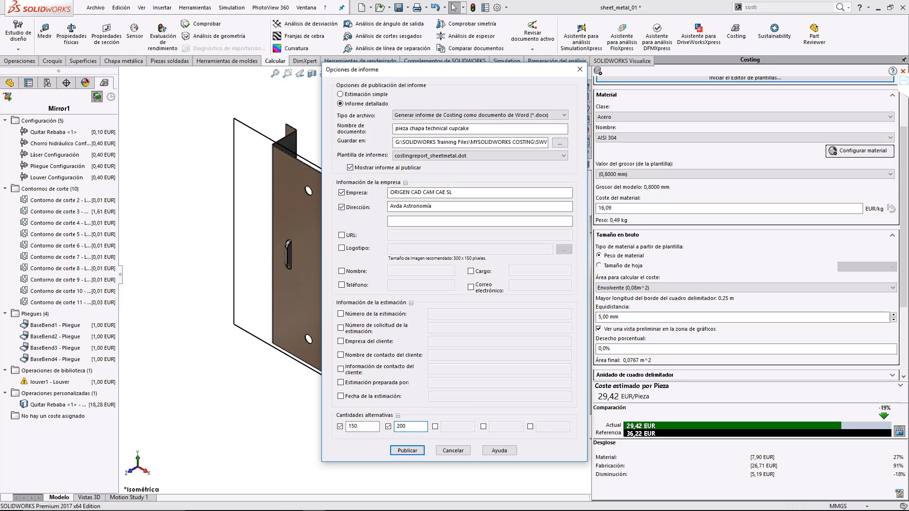
{"action": "left_click", "coordinate": [402, 452]}
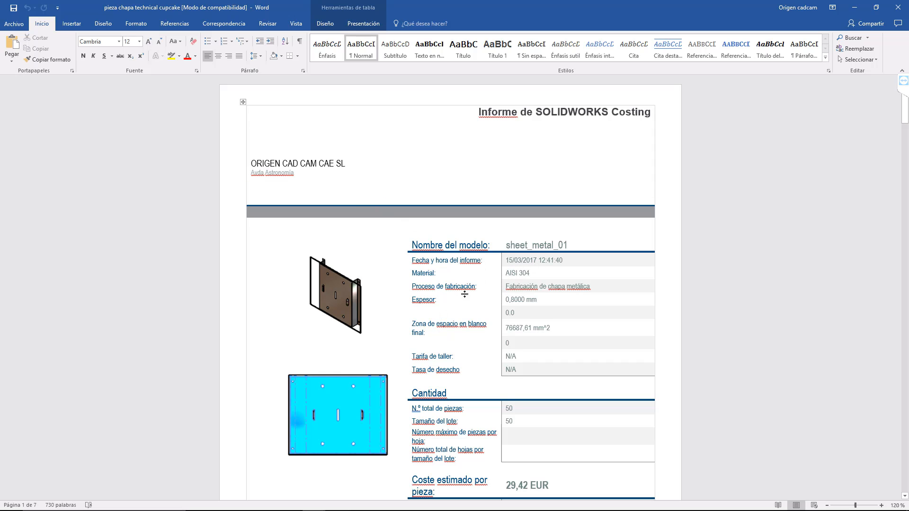
Step: Review the report's model data, estimated cost per piece, comparison, cost breakdown and the costs of alternative quantities 150 and 200
{"action": "scroll", "coordinate": [466, 298], "scroll_direction": "down", "scroll_amount": 3}
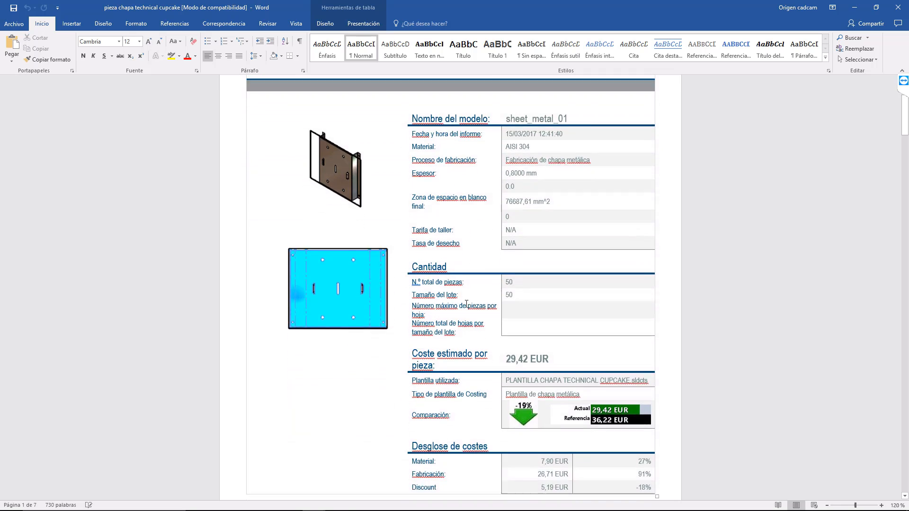
{"action": "scroll", "coordinate": [466, 303], "scroll_direction": "down", "scroll_amount": 2}
{"action": "scroll", "coordinate": [466, 304], "scroll_direction": "down", "scroll_amount": 1}
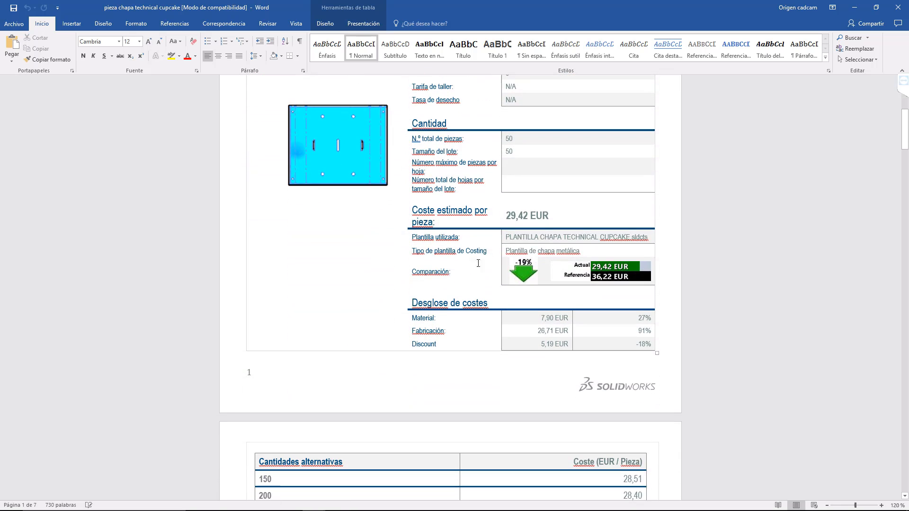
{"action": "left_click_drag", "start_coordinate": [507, 217], "coordinate": [551, 216]}
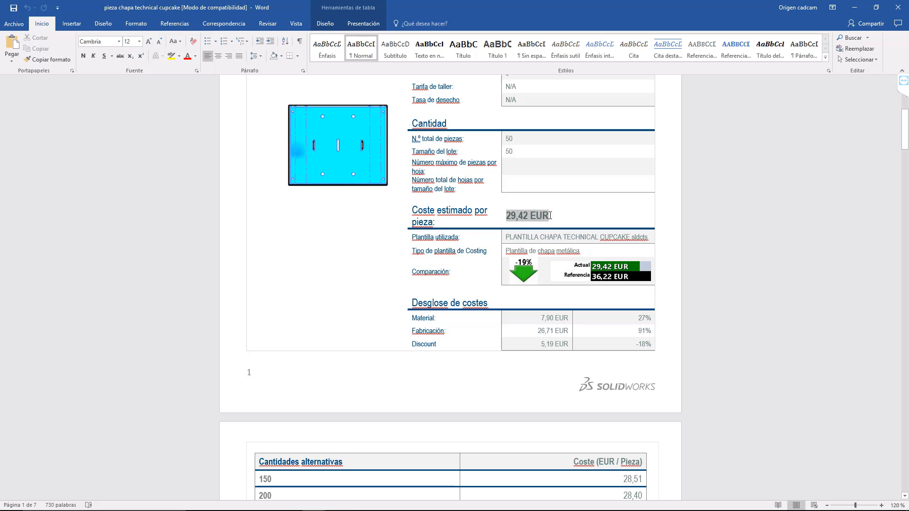
{"action": "left_click", "coordinate": [372, 263]}
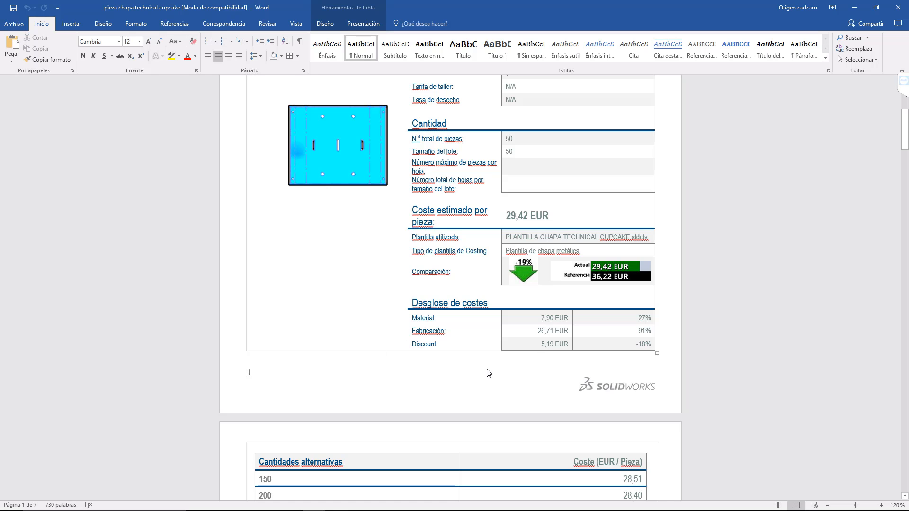
{"action": "scroll", "coordinate": [487, 370], "scroll_direction": "down", "scroll_amount": 3}
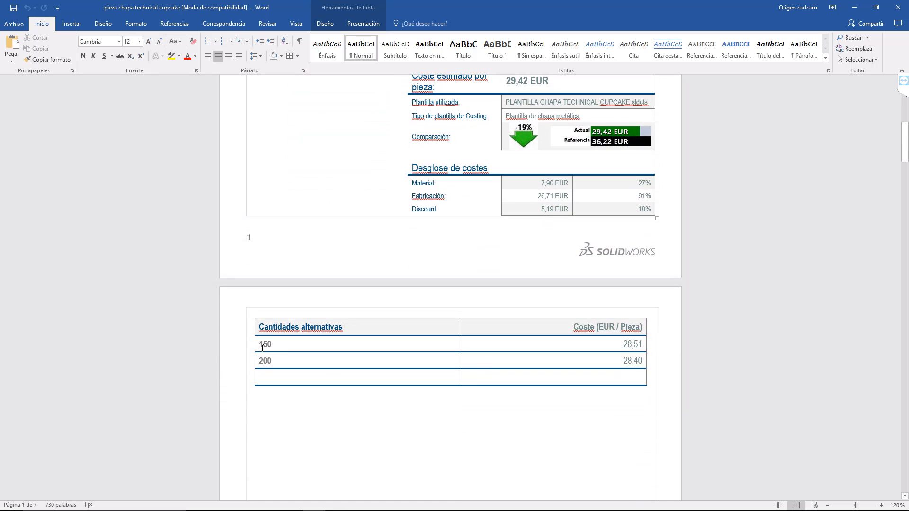
{"action": "double_click", "coordinate": [624, 349]}
{"action": "left_click_drag", "start_coordinate": [625, 363], "coordinate": [643, 361]}
{"action": "left_click", "coordinate": [551, 423]}
Step: Examine the report's manufacturing cost breakdown, covering setups, cut contours, bends, punch operations and custom operations
{"action": "scroll", "coordinate": [555, 426], "scroll_direction": "down", "scroll_amount": 1}
{"action": "scroll", "coordinate": [555, 425], "scroll_direction": "down", "scroll_amount": 10}
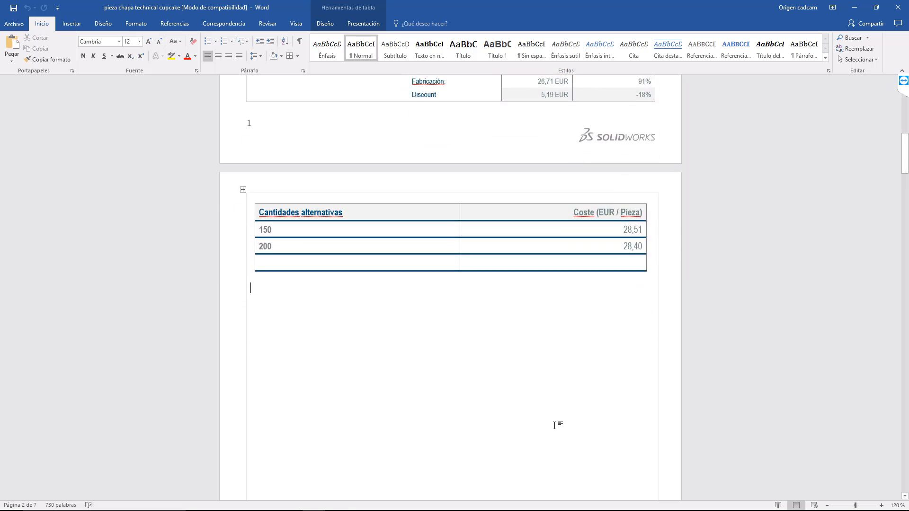
{"action": "scroll", "coordinate": [556, 425], "scroll_direction": "down", "scroll_amount": 5}
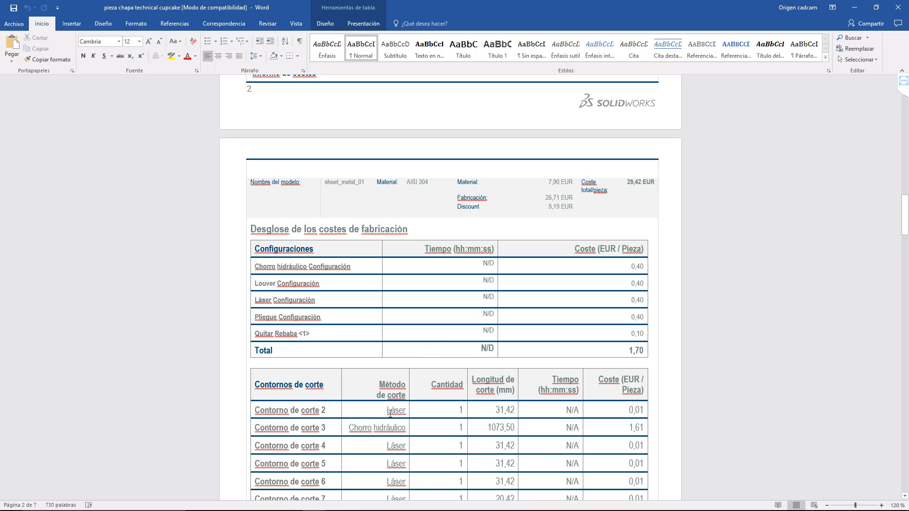
{"action": "scroll", "coordinate": [300, 417], "scroll_direction": "down", "scroll_amount": 2}
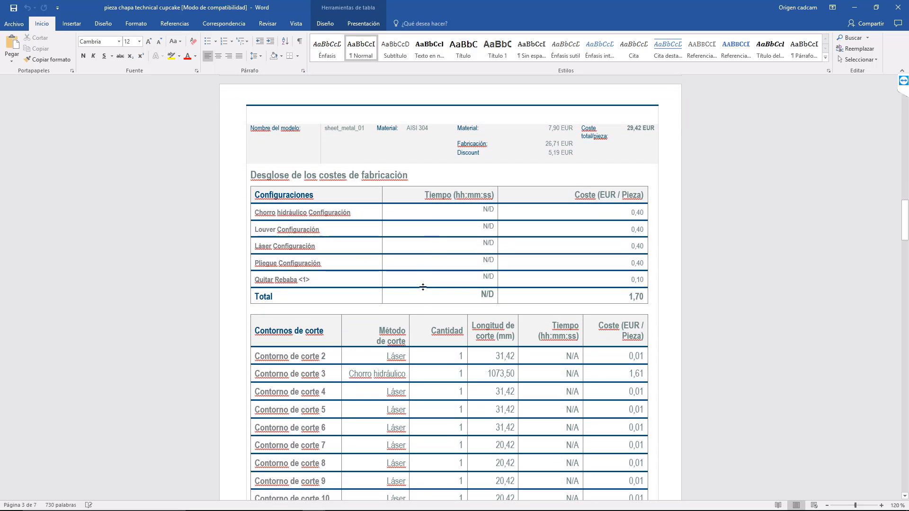
{"action": "scroll", "coordinate": [423, 287], "scroll_direction": "down", "scroll_amount": 10}
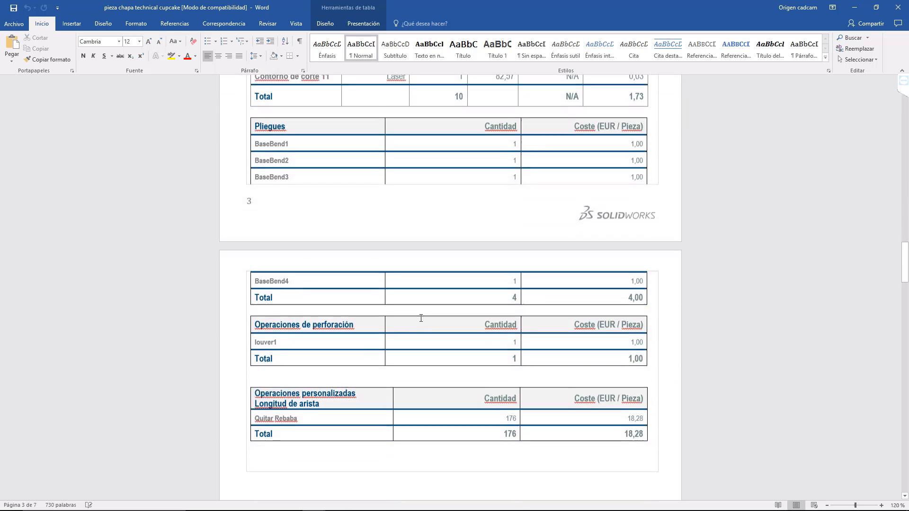
{"action": "scroll", "coordinate": [421, 319], "scroll_direction": "down", "scroll_amount": 1}
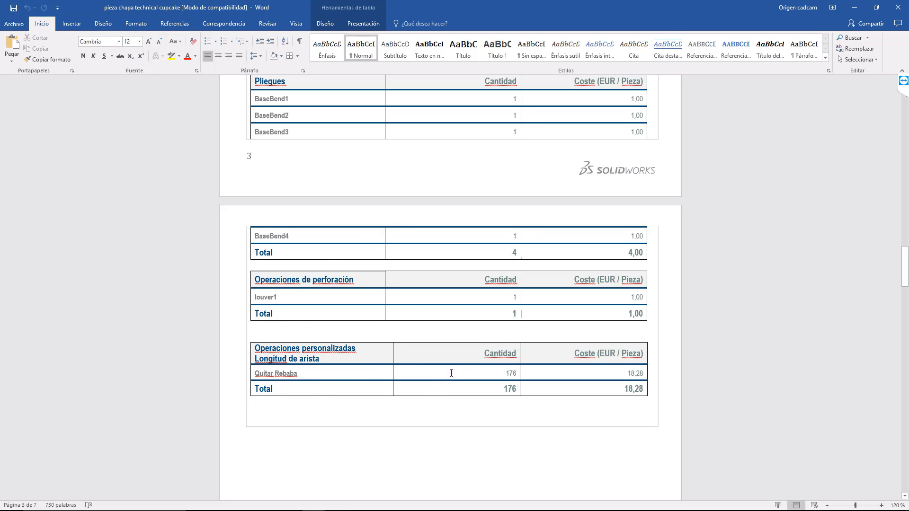
{"action": "scroll", "coordinate": [586, 389], "scroll_direction": "down", "scroll_amount": 14}
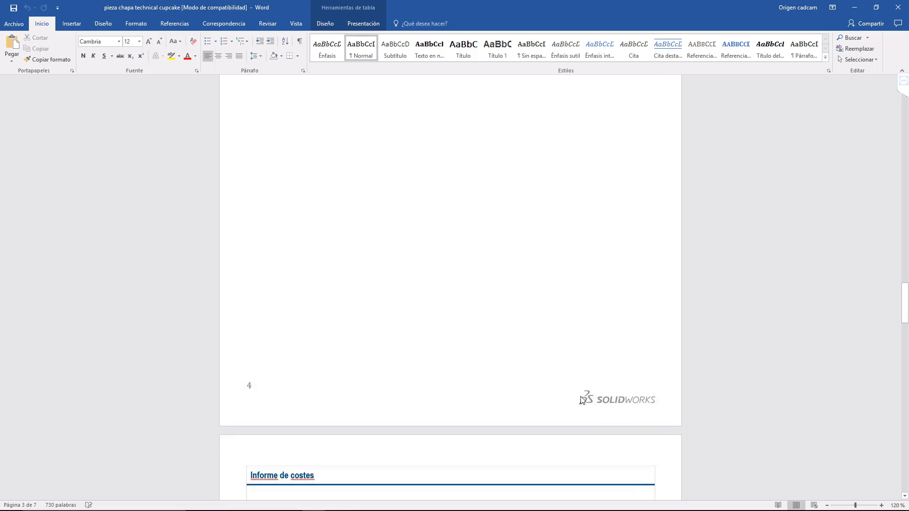
Step: Examine the report's reference parameters and the reference manufacturing cost breakdown, including the Pintura and Quitar Rebaba custom operations
{"action": "scroll", "coordinate": [470, 346], "scroll_direction": "down", "scroll_amount": 3}
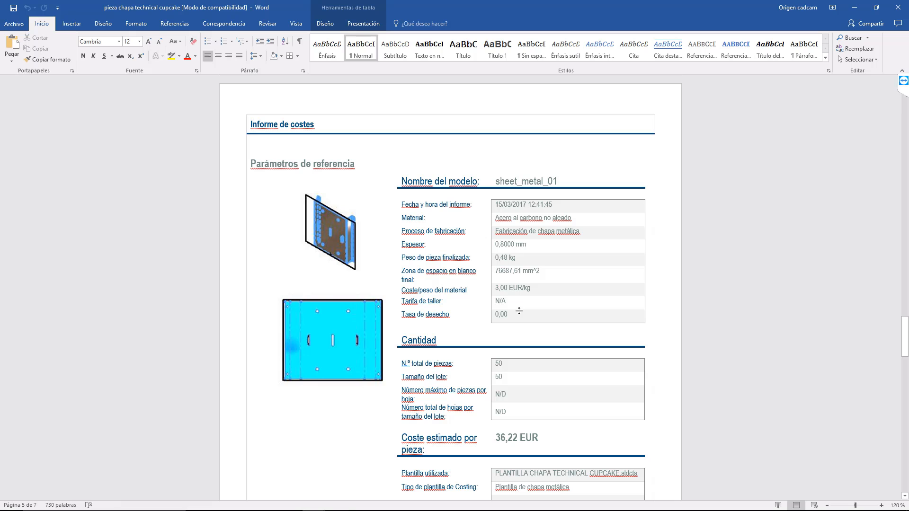
{"action": "scroll", "coordinate": [519, 310], "scroll_direction": "down", "scroll_amount": 3}
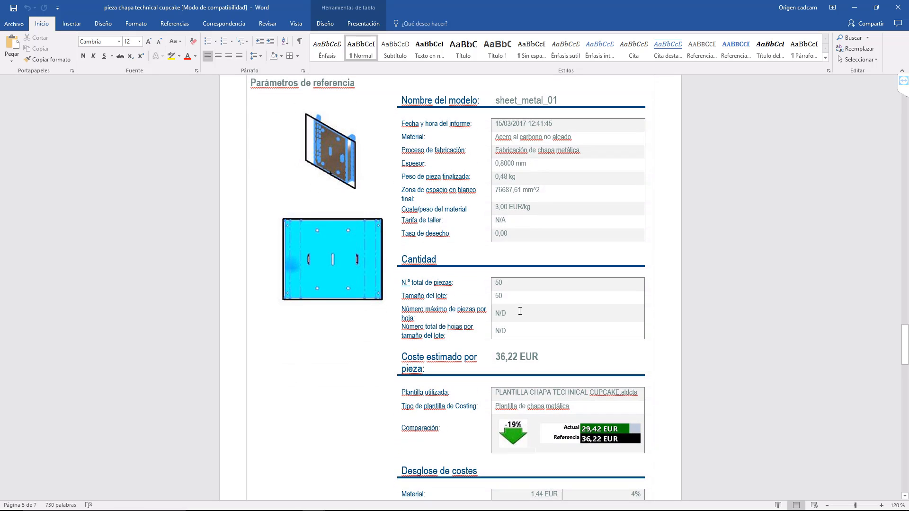
{"action": "scroll", "coordinate": [520, 311], "scroll_direction": "down", "scroll_amount": 10}
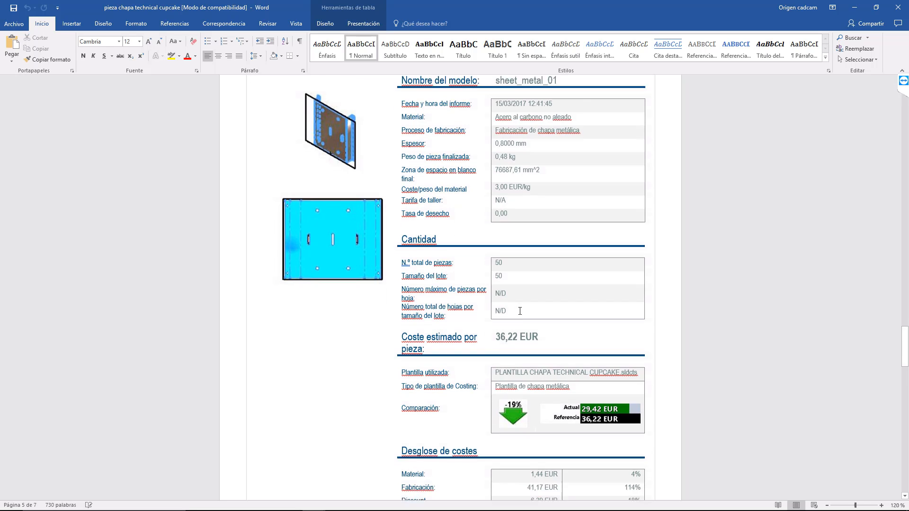
{"action": "scroll", "coordinate": [520, 311], "scroll_direction": "down", "scroll_amount": 11}
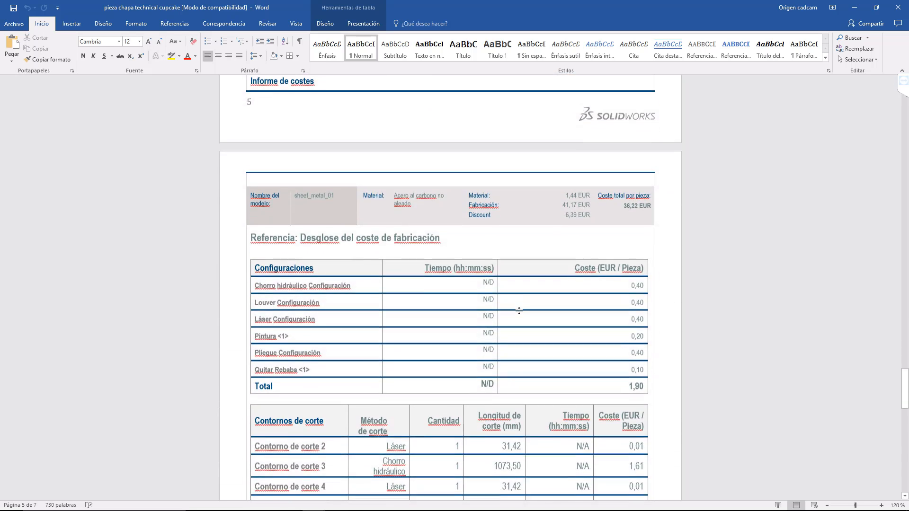
{"action": "scroll", "coordinate": [520, 311], "scroll_direction": "down", "scroll_amount": 2}
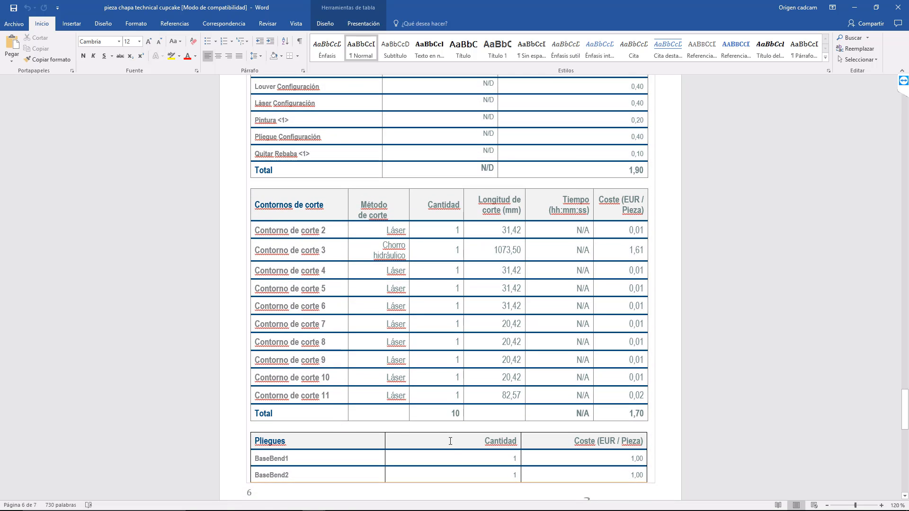
{"action": "scroll", "coordinate": [451, 442], "scroll_direction": "down", "scroll_amount": 11}
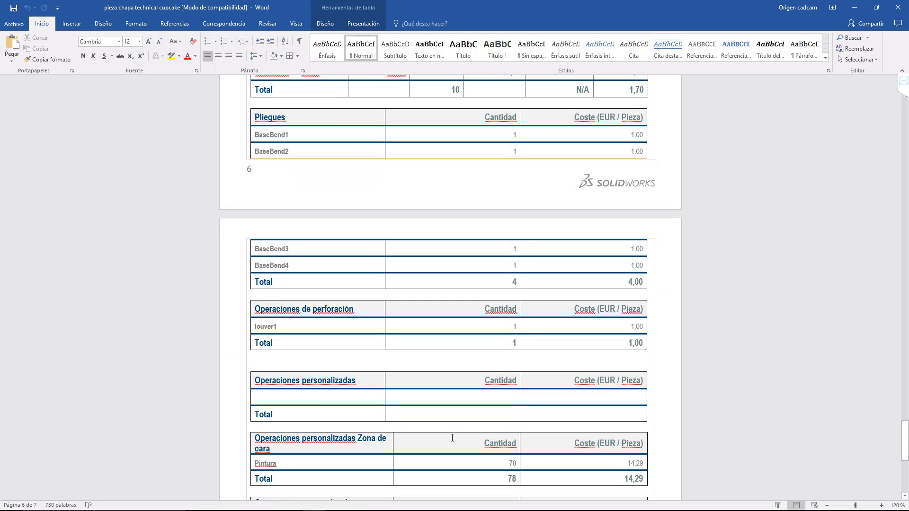
{"action": "scroll", "coordinate": [452, 438], "scroll_direction": "down", "scroll_amount": 11}
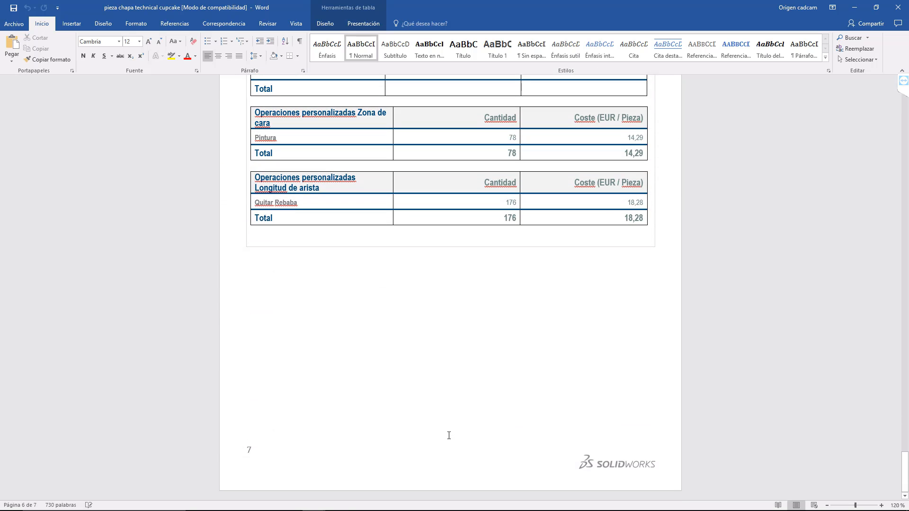
{"action": "scroll", "coordinate": [449, 436], "scroll_direction": "up", "scroll_amount": 7}
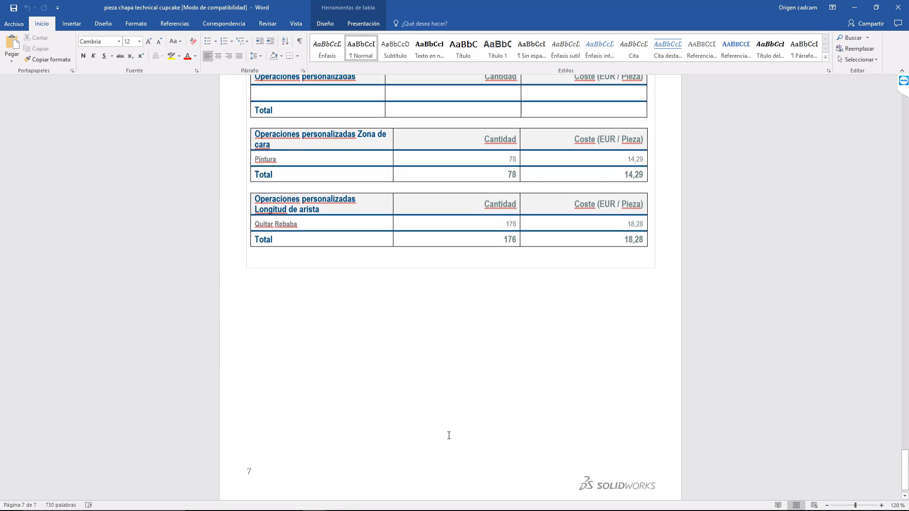
{"action": "scroll", "coordinate": [449, 435], "scroll_direction": "up", "scroll_amount": 6}
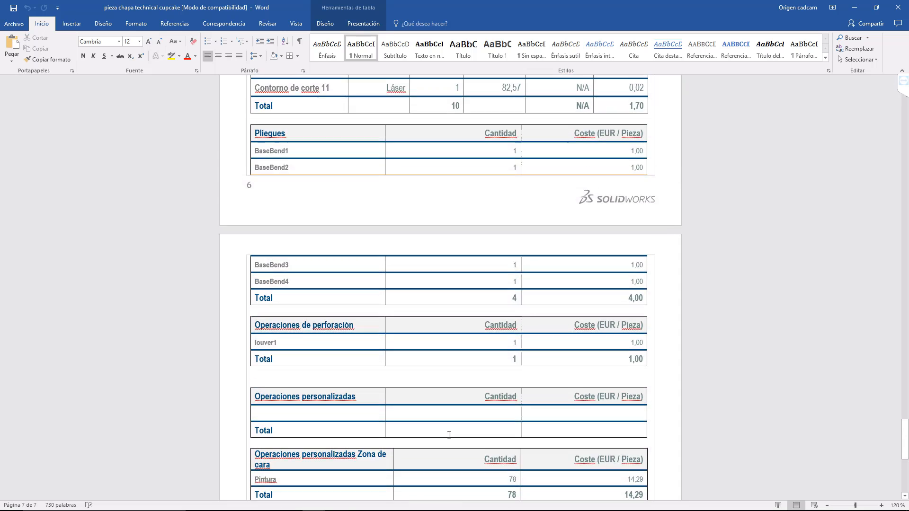
Step: Switch to SOLIDWORKS, open the machined_05 part from the SWW_IntroCost folder and fit it to the view
{"action": "key", "text": "alt+Tab"}
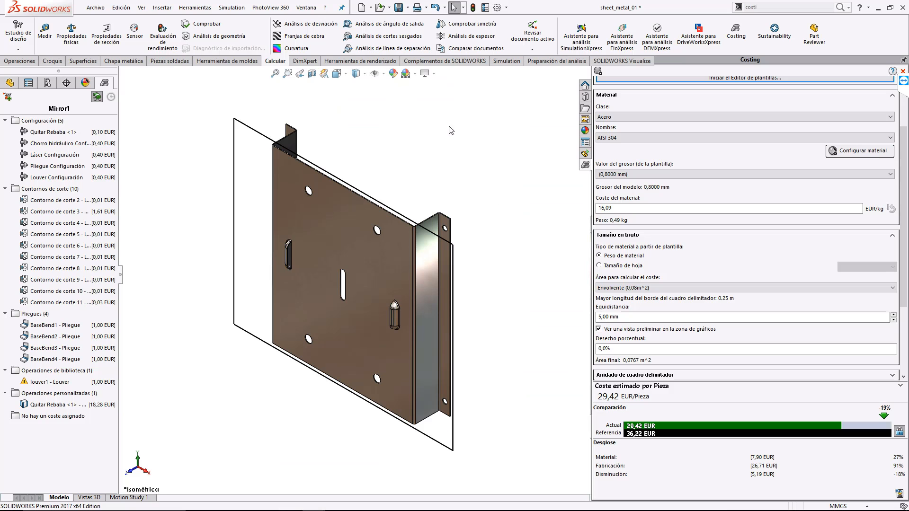
{"action": "left_click", "coordinate": [380, 8]}
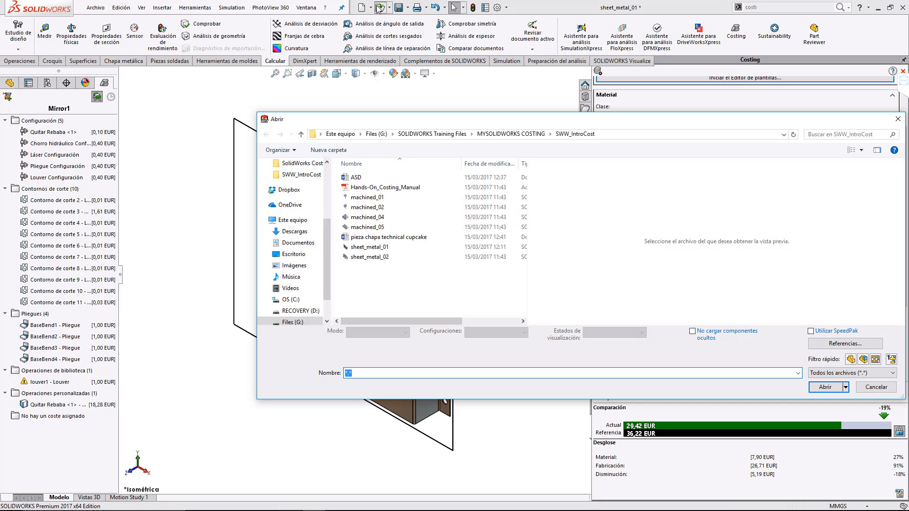
{"action": "left_click", "coordinate": [388, 229]}
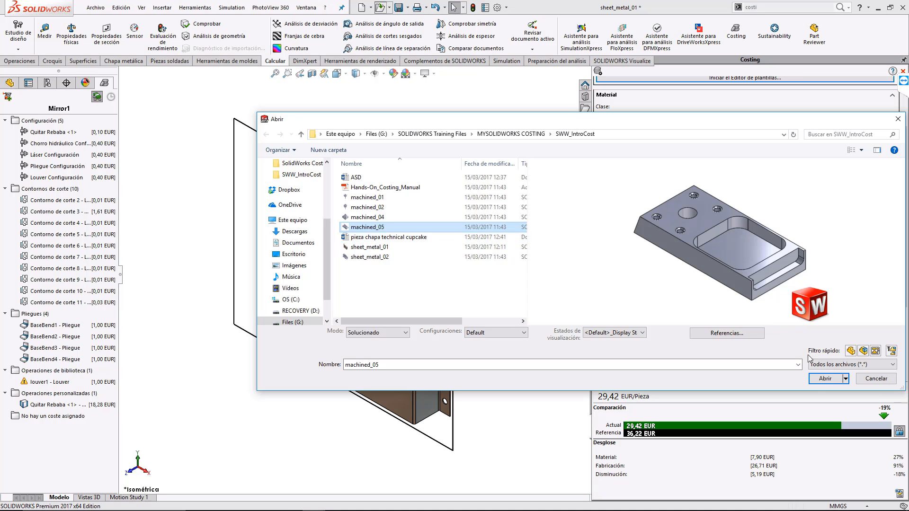
{"action": "left_click", "coordinate": [825, 379]}
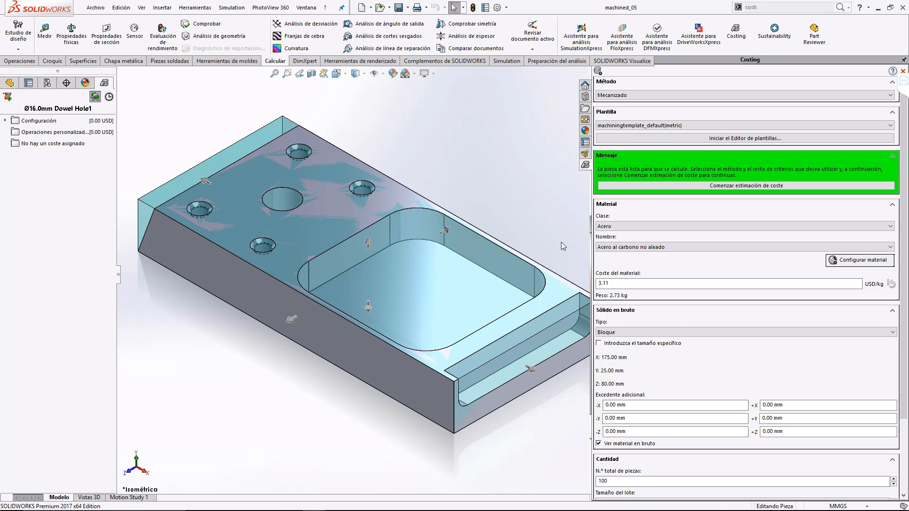
{"action": "key", "text": "f"}
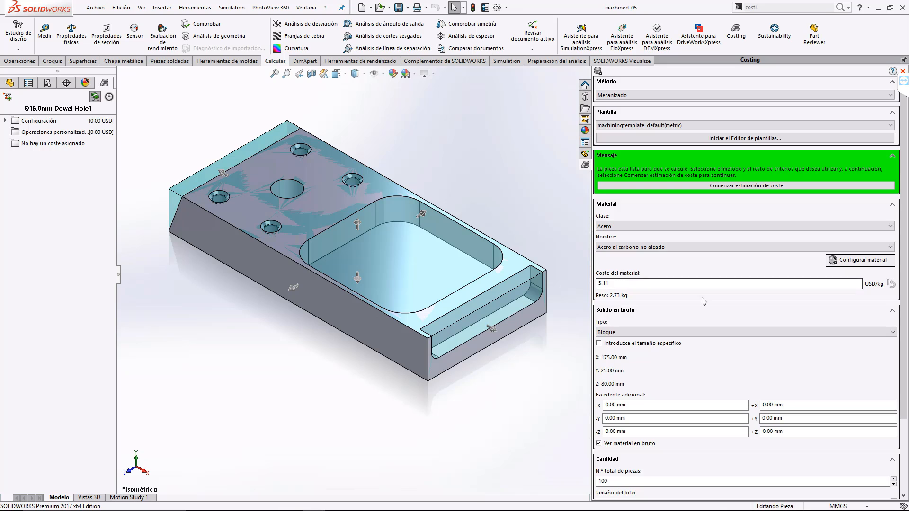
Step: Keep Mecanizado as the costing method and open the machiningtemplate_default(metric) template in the Costing template editor
{"action": "left_click", "coordinate": [630, 96]}
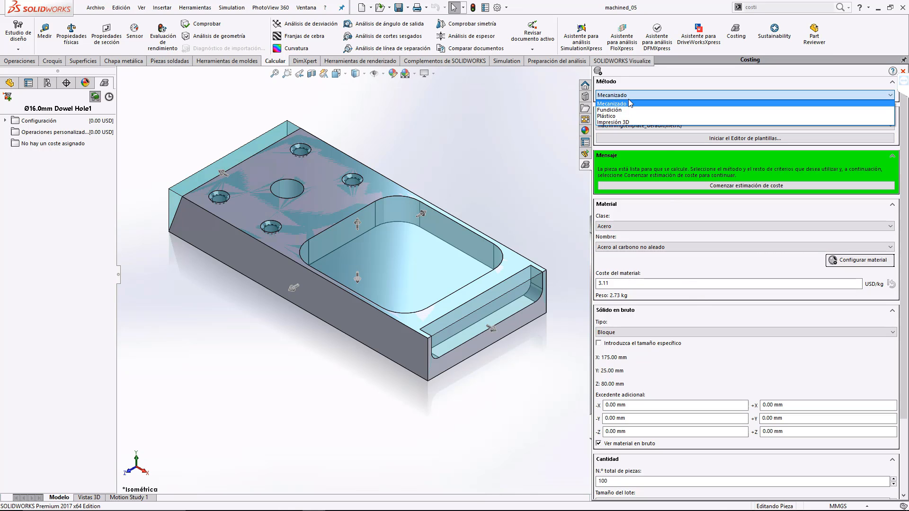
{"action": "left_click", "coordinate": [631, 103]}
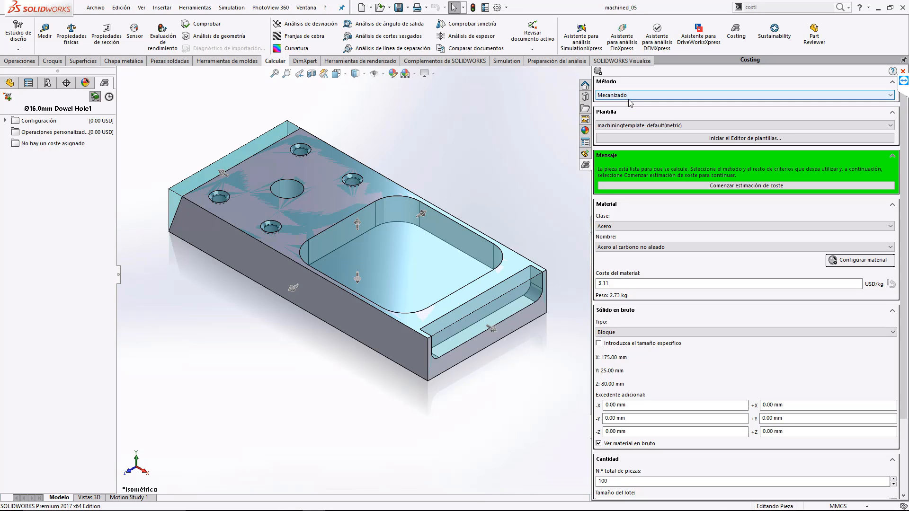
{"action": "left_click", "coordinate": [688, 125]}
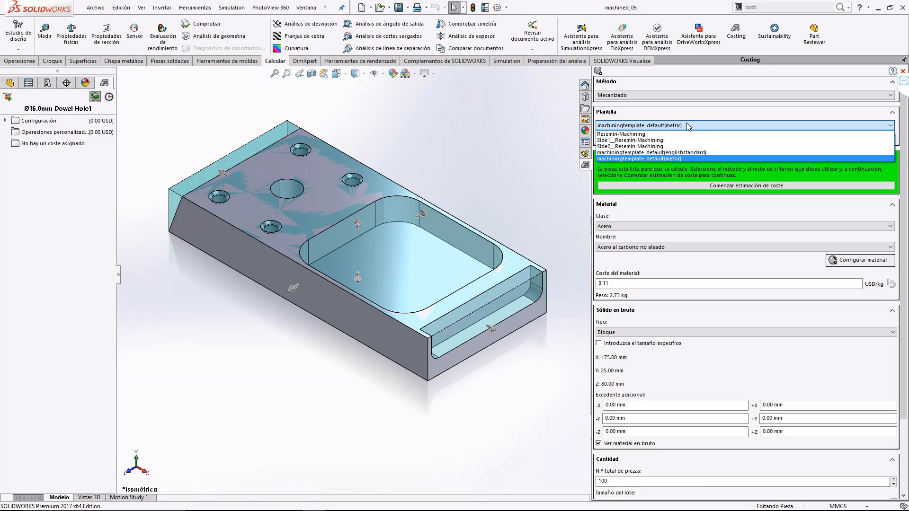
{"action": "left_click", "coordinate": [688, 126]}
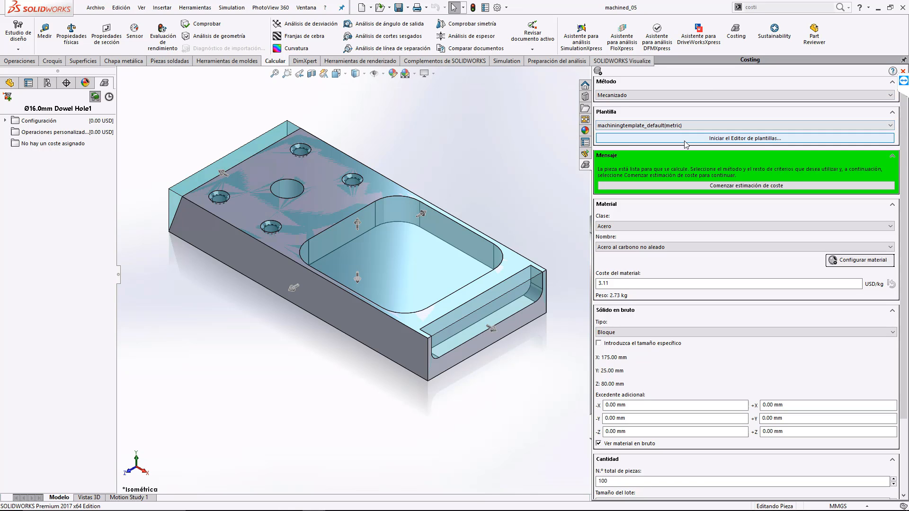
{"action": "left_click", "coordinate": [686, 142]}
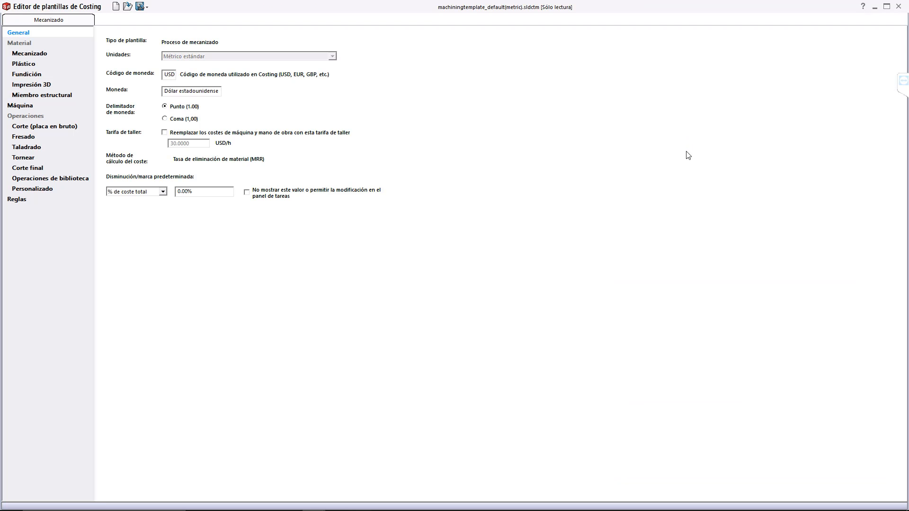
Step: Set the machining template's currency code to EUR, its currency name to Euro and its currency delimiter to Coma (1,00)
{"action": "double_click", "coordinate": [172, 74]}
{"action": "type", "text": "EUR"}
{"action": "double_click", "coordinate": [189, 93]}
{"action": "left_click", "coordinate": [190, 92]}
{"action": "left_click_drag", "start_coordinate": [167, 92], "coordinate": [315, 94]}
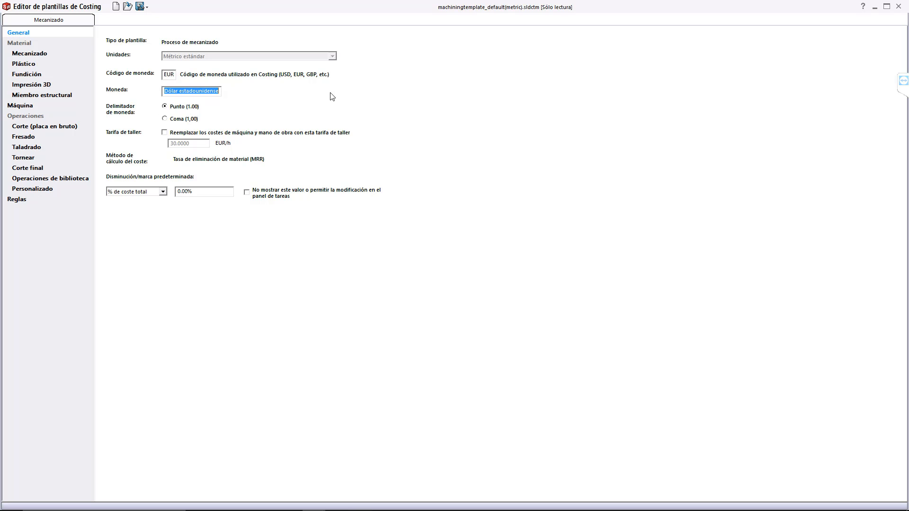
{"action": "type", "text": "Euro"}
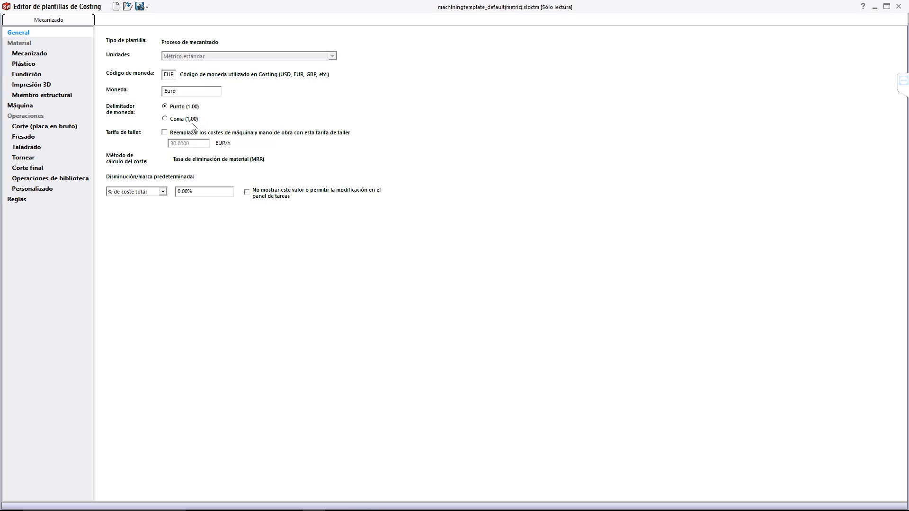
{"action": "left_click", "coordinate": [165, 118]}
{"action": "key", "text": "alt"}
Step: Examine the template's machining materials, 3D printing materials and machine cost tables
{"action": "left_click", "coordinate": [26, 56]}
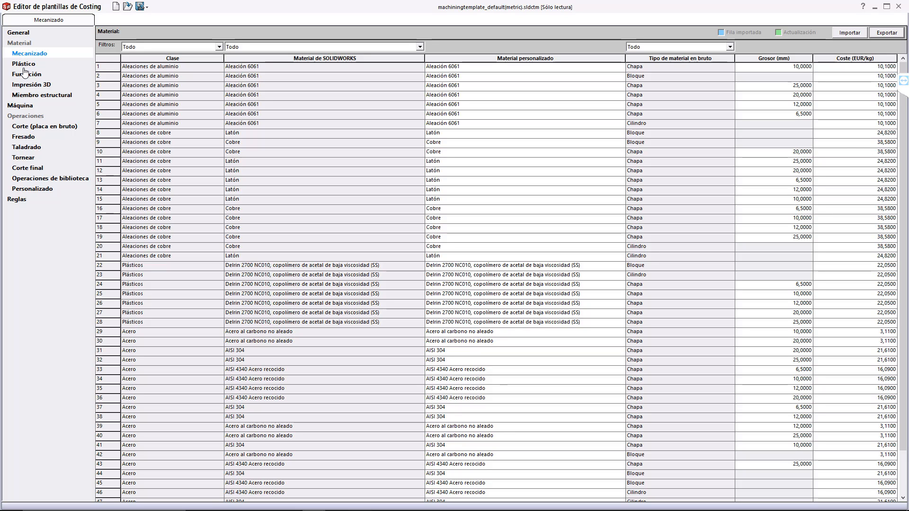
{"action": "left_click", "coordinate": [31, 88]}
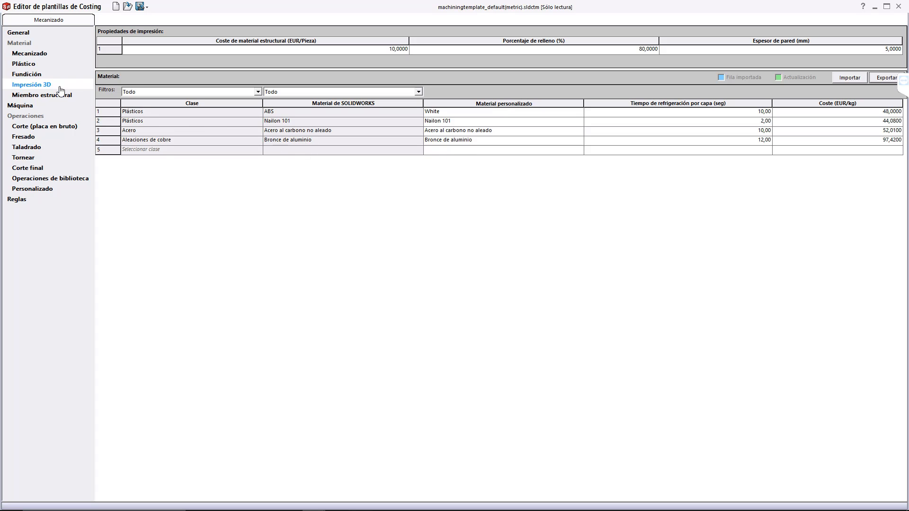
{"action": "left_click", "coordinate": [21, 107]}
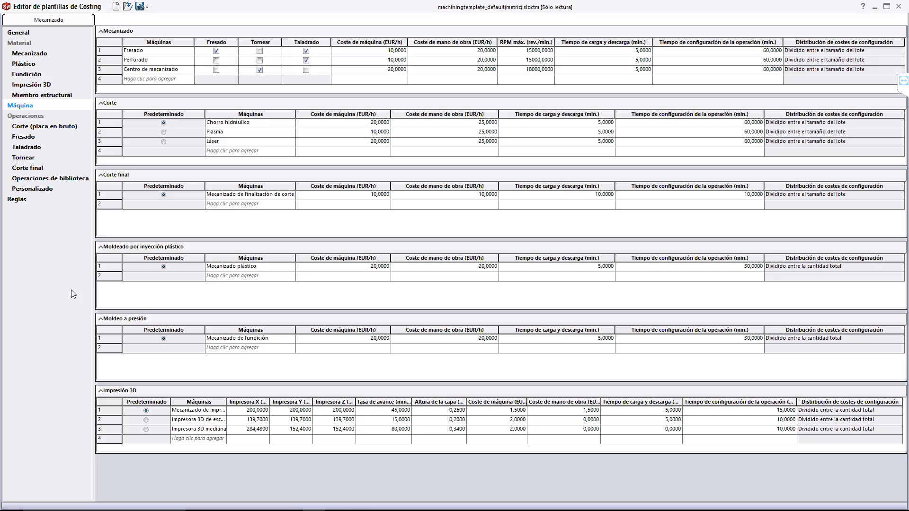
Step: Save the machining template as PLANTILLA MECANIZADO TECHNICAL CUPCAKE in the Costing templates folder and close the template editor
{"action": "left_click", "coordinate": [147, 7]}
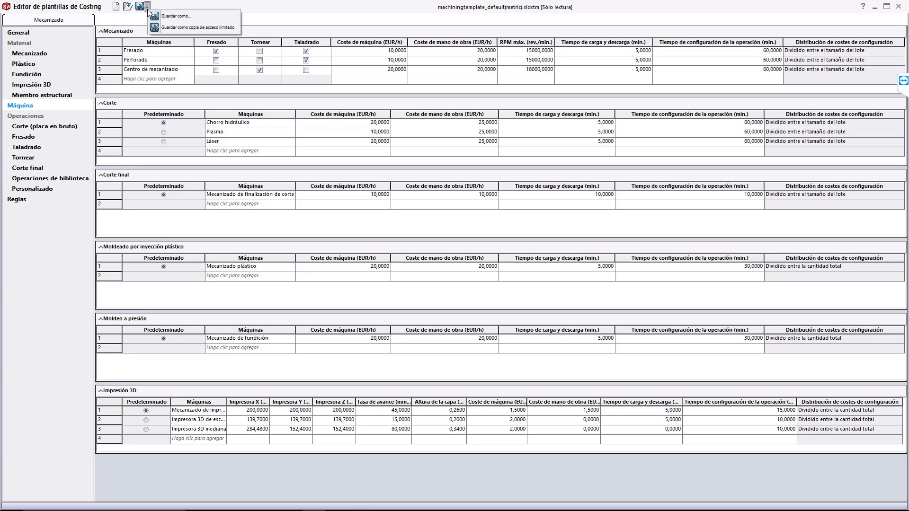
{"action": "left_click", "coordinate": [164, 18]}
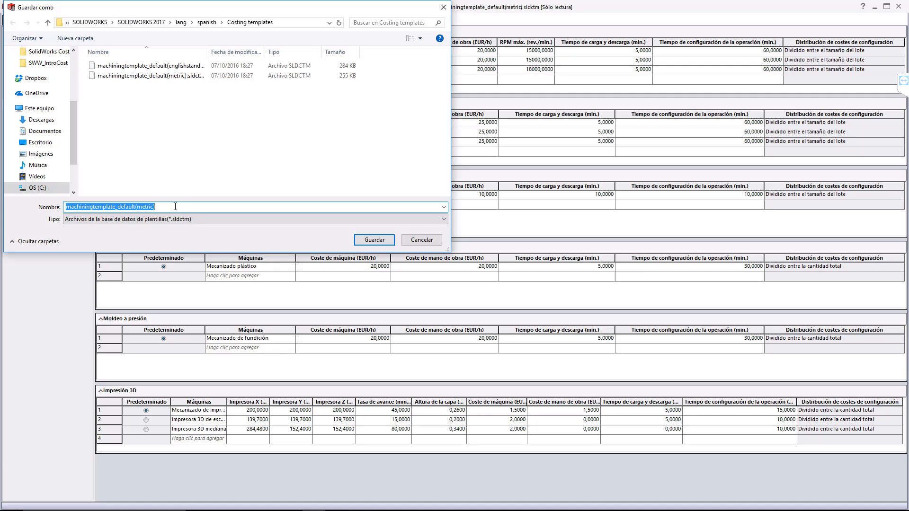
{"action": "type", "text": "P"}
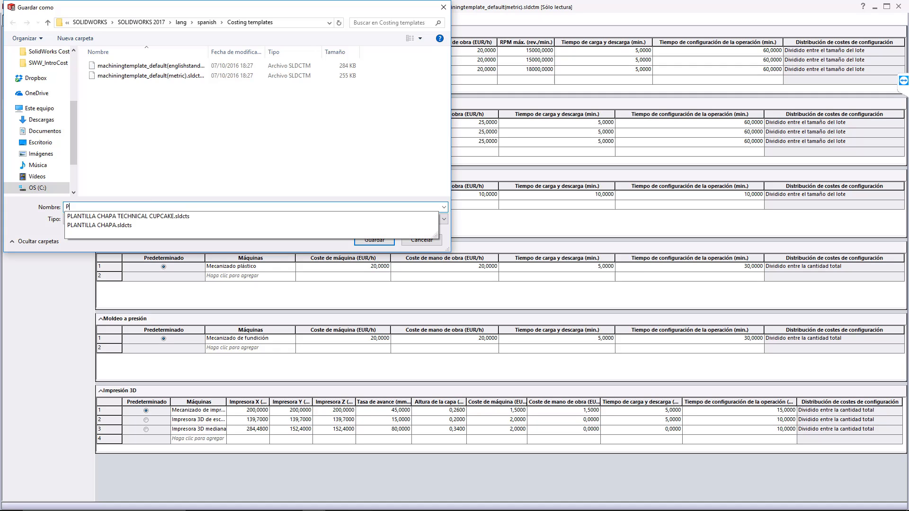
{"action": "type", "text": "LANTILLA MECA"}
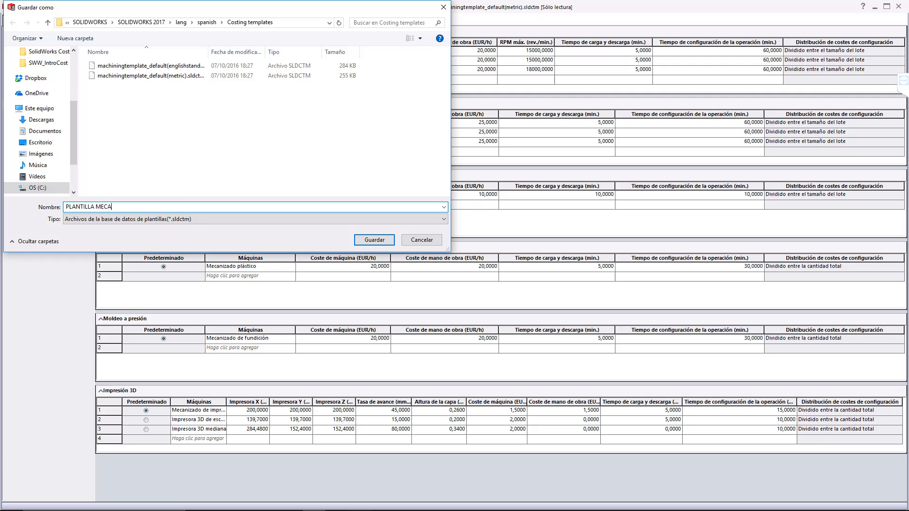
{"action": "type", "text": "NIZADO TECHNICAL CUPCAKE"}
{"action": "key", "text": "Return"}
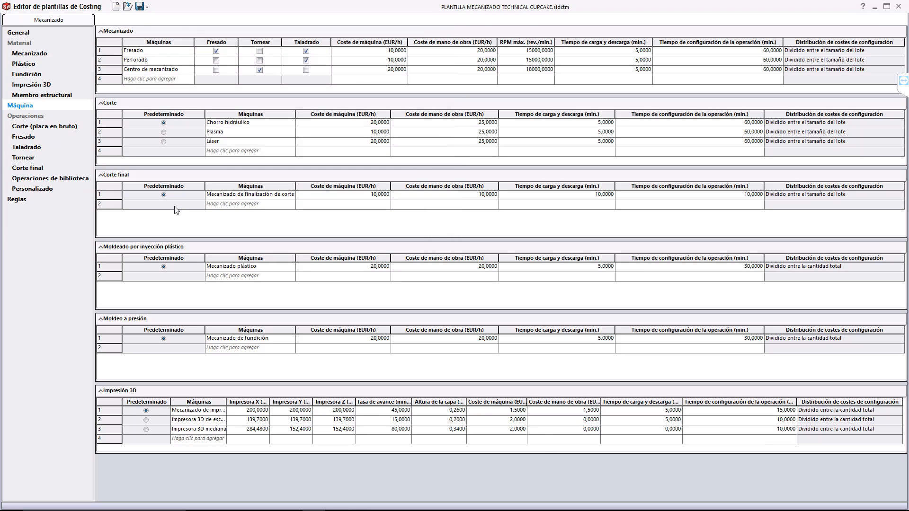
{"action": "left_click", "coordinate": [899, 6]}
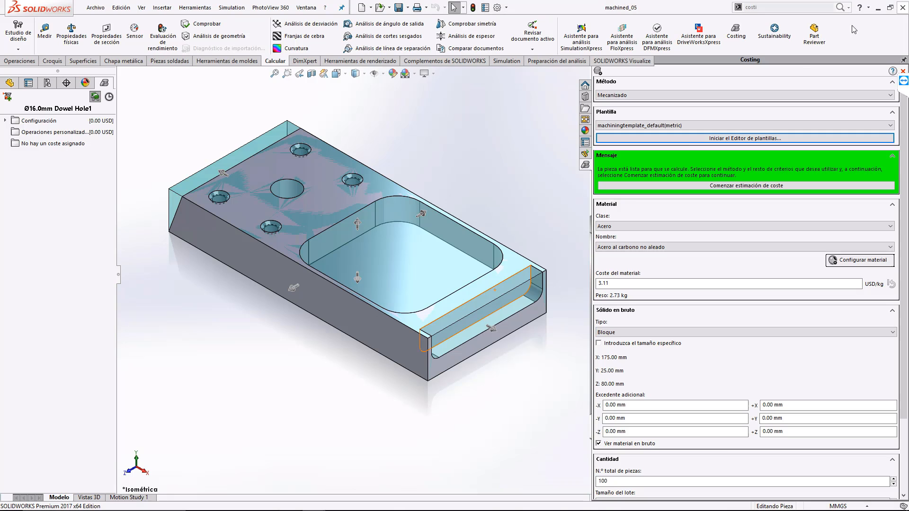
Step: Choose the PLANTILLA MECANIZADO TECHNICAL CUPCAKE template for the part and start the cost estimation
{"action": "left_click", "coordinate": [721, 127]}
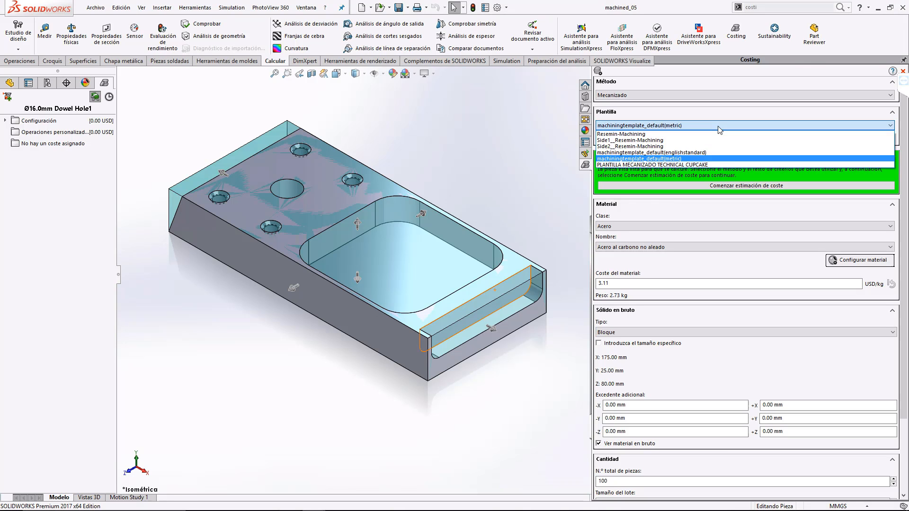
{"action": "left_click", "coordinate": [689, 165]}
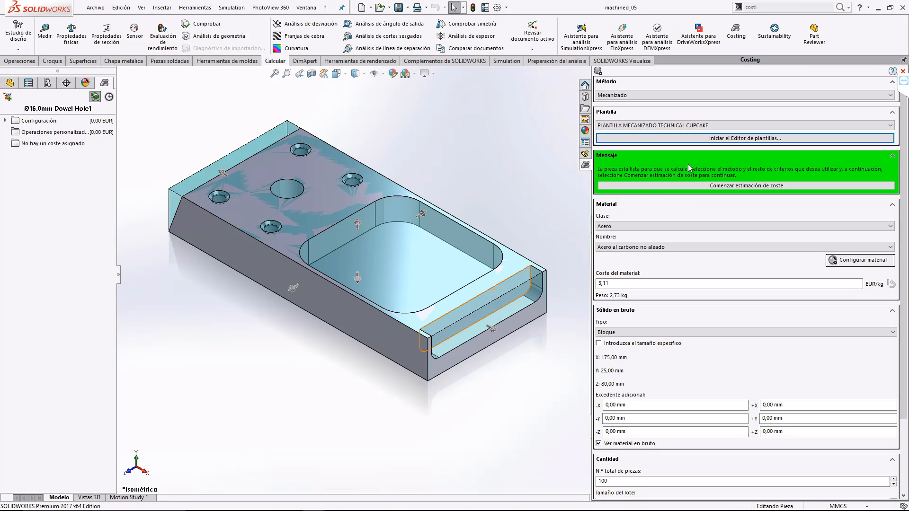
{"action": "left_click", "coordinate": [675, 185]}
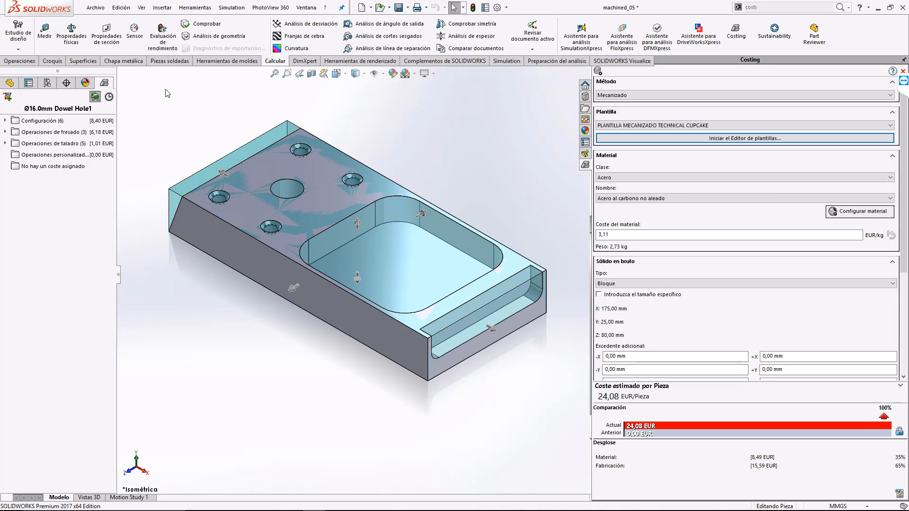
Step: Examine the cost breakdown of the setup, milling and drilling operations, widening the cost tree and highlighting Cajera 1 on the model
{"action": "left_click", "coordinate": [5, 121]}
{"action": "left_click", "coordinate": [14, 133]}
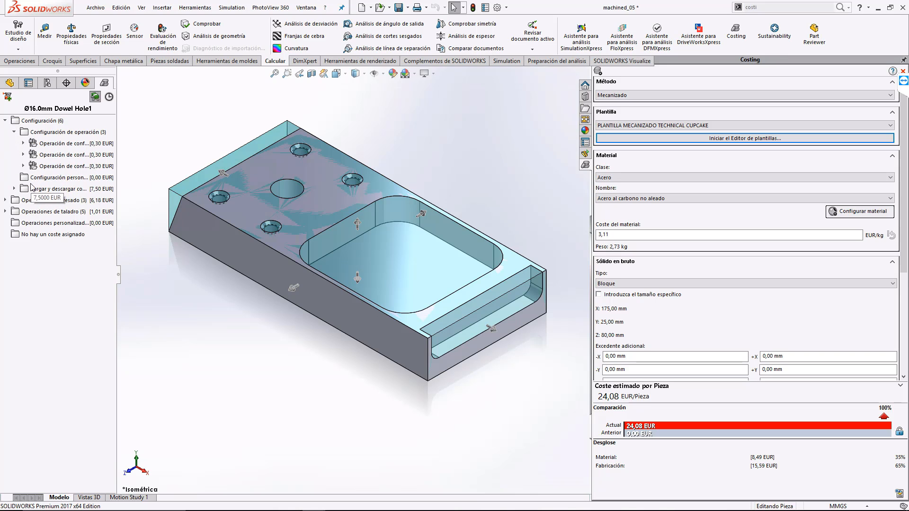
{"action": "left_click", "coordinate": [15, 188]}
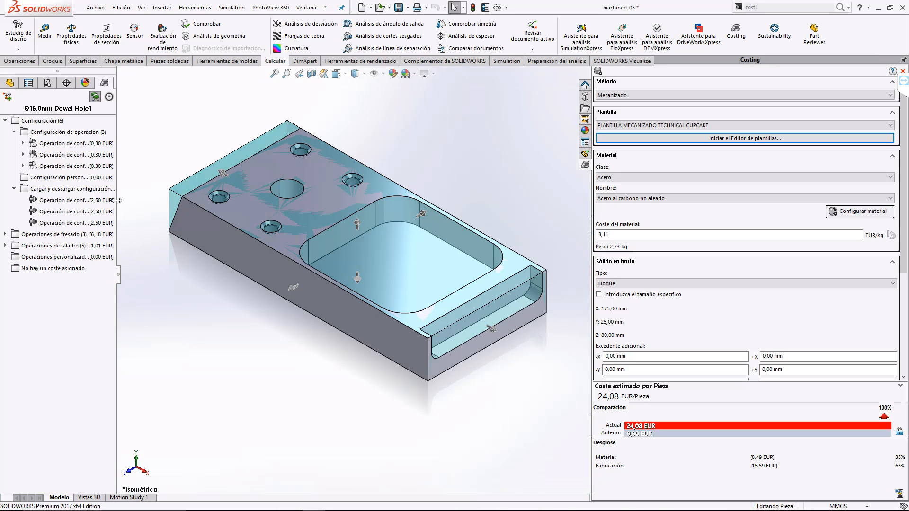
{"action": "left_click_drag", "start_coordinate": [118, 205], "coordinate": [160, 200]}
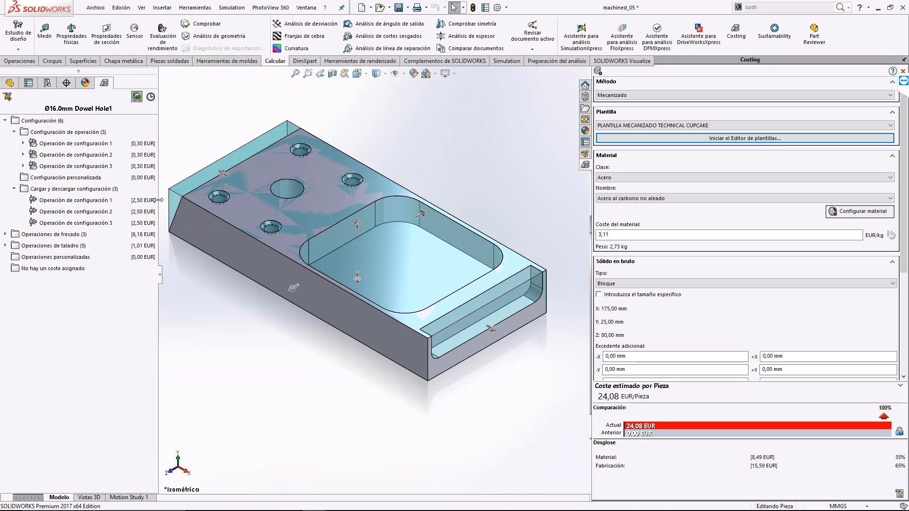
{"action": "left_click", "coordinate": [5, 234]}
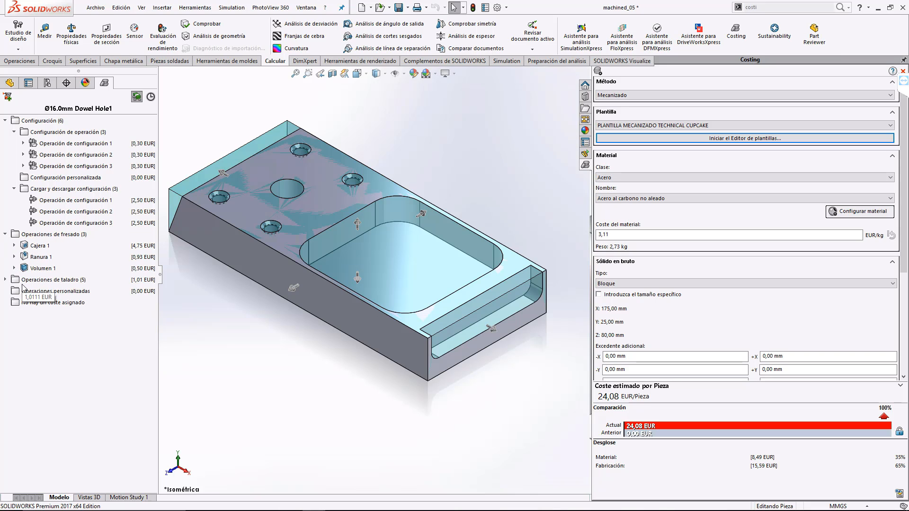
{"action": "left_click", "coordinate": [38, 247]}
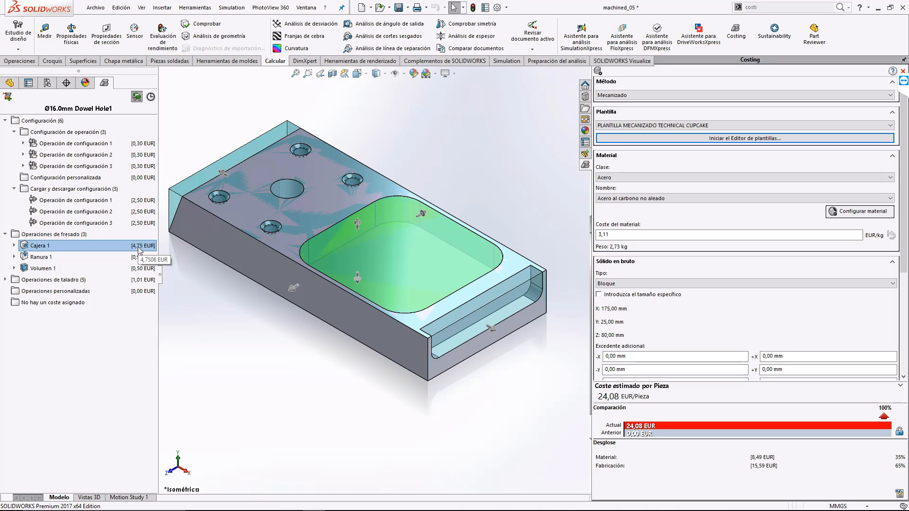
{"action": "left_click", "coordinate": [5, 280]}
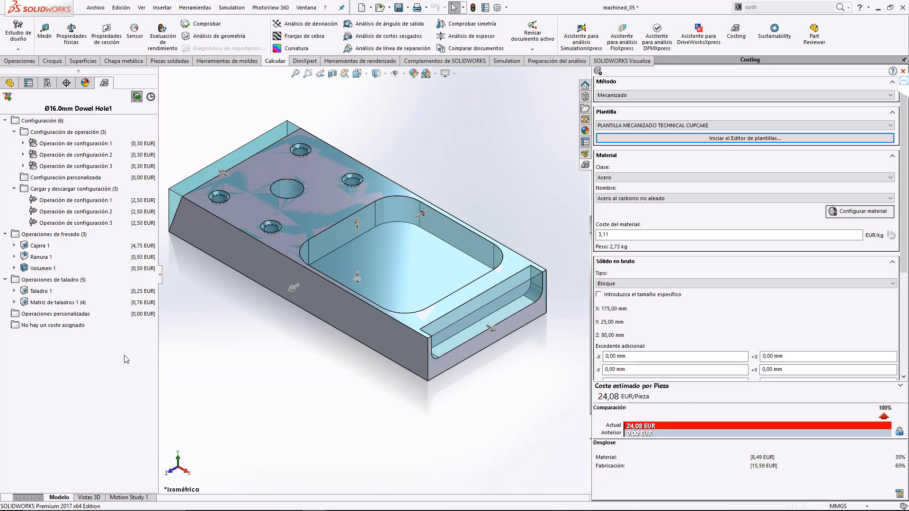
Step: Change the flat end mill that machines Cajera 1 to Ø15,00 mm
{"action": "left_click", "coordinate": [14, 246]}
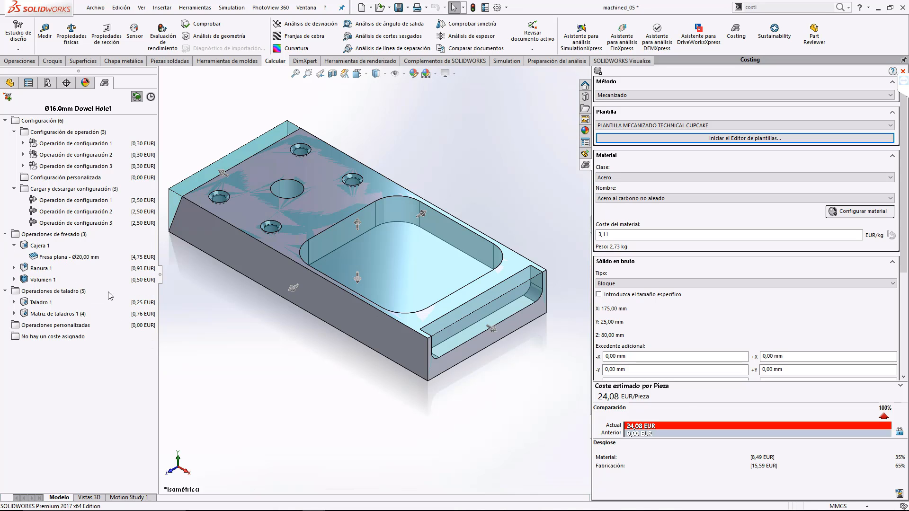
{"action": "right_click", "coordinate": [75, 260]}
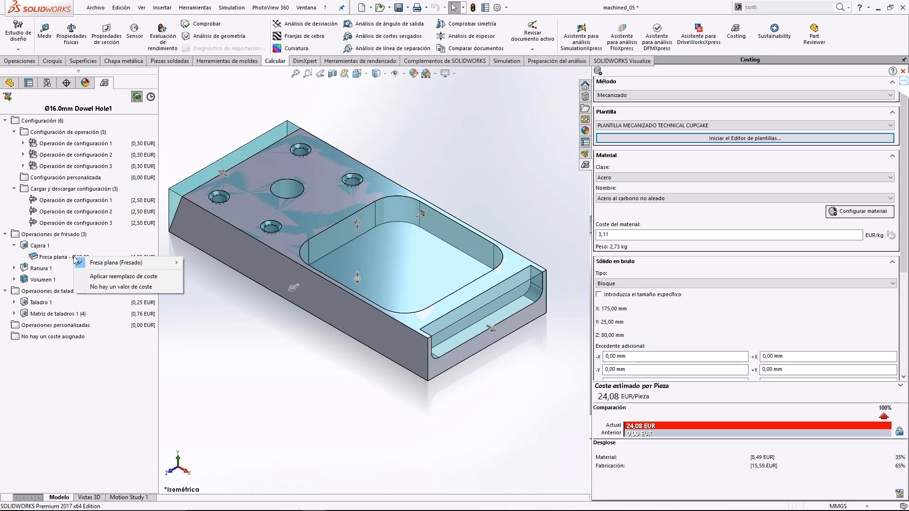
{"action": "mouse_move", "coordinate": [128, 269]}
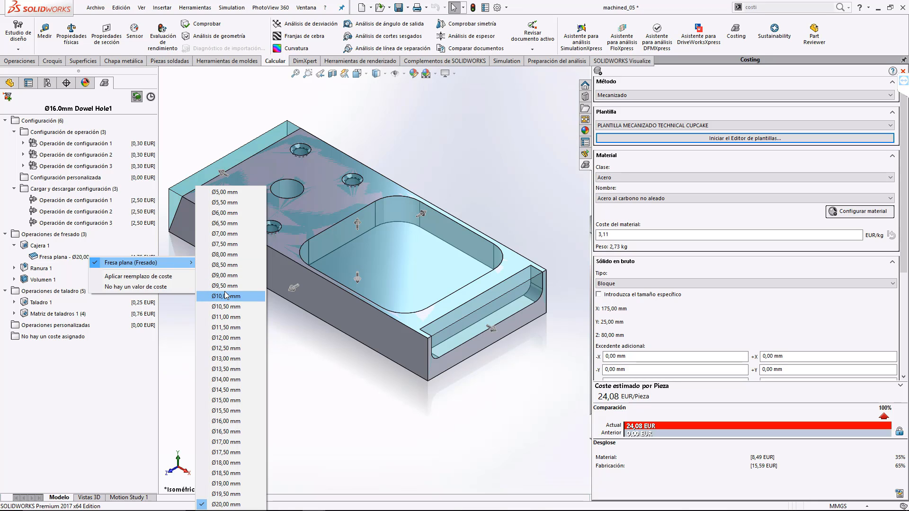
{"action": "left_click", "coordinate": [236, 402]}
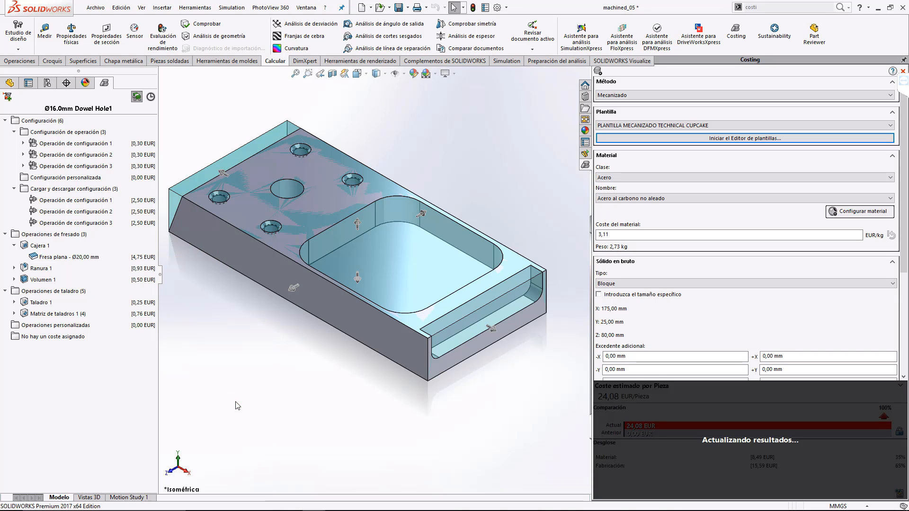
{"action": "mouse_move", "coordinate": [132, 260]}
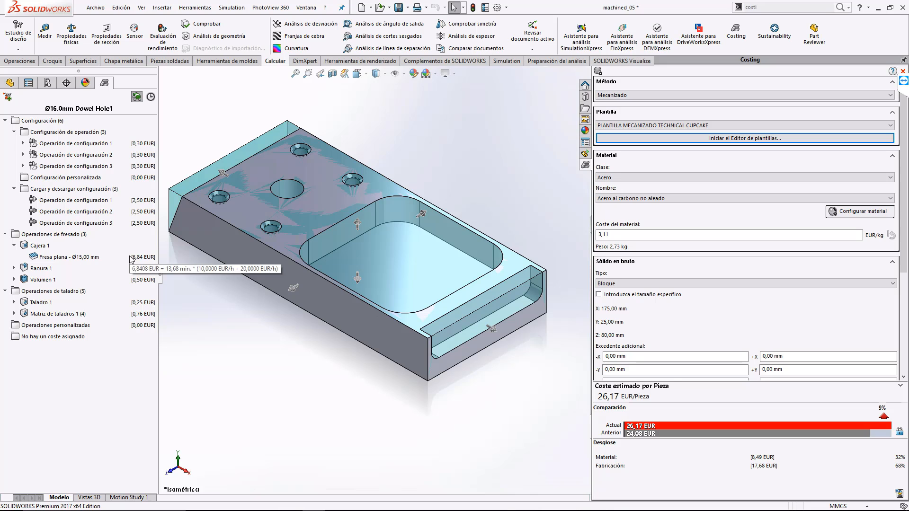
Step: Change the flat end mill that machines Ranura 1 to Ø5,00 mm
{"action": "left_click", "coordinate": [14, 268]}
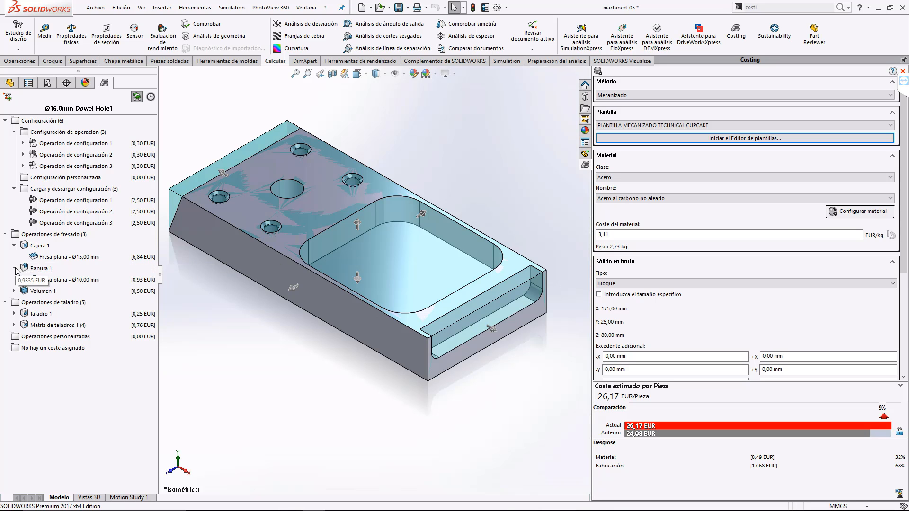
{"action": "right_click", "coordinate": [80, 283]}
{"action": "mouse_move", "coordinate": [142, 285]}
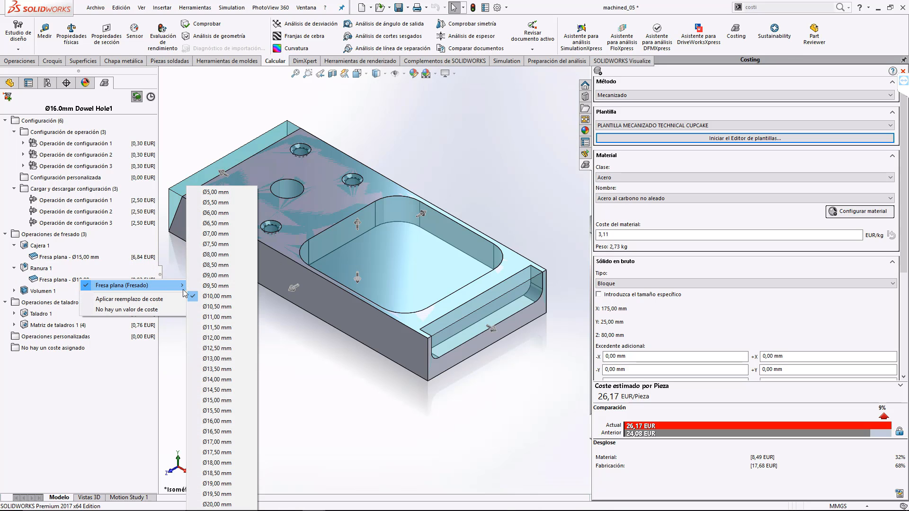
{"action": "left_click", "coordinate": [216, 193]}
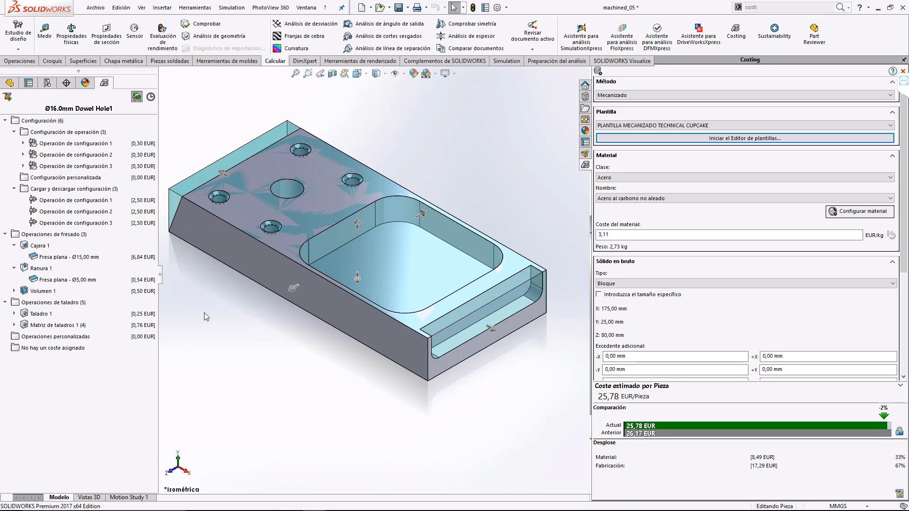
Step: Set the width dimension of the large rectangular pocket to 60 mm
{"action": "left_click", "coordinate": [430, 257]}
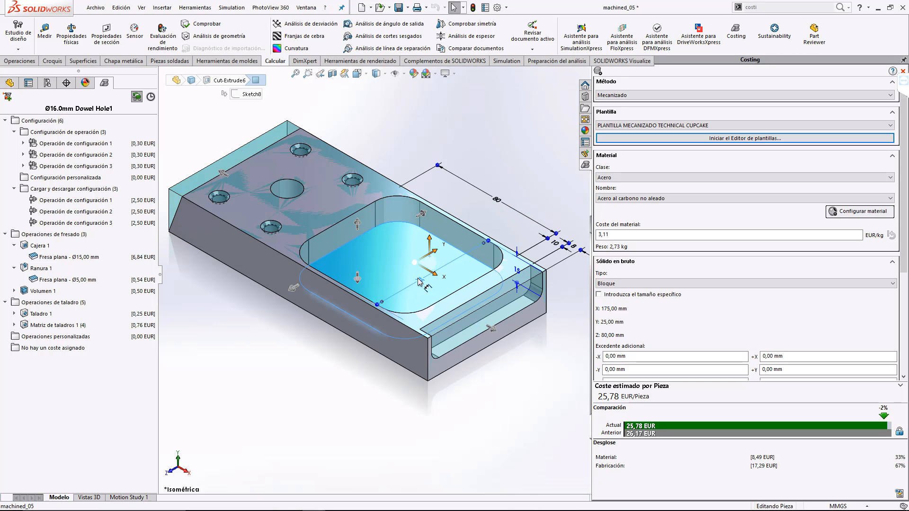
{"action": "double_click", "coordinate": [419, 279]}
{"action": "type", "text": "60"}
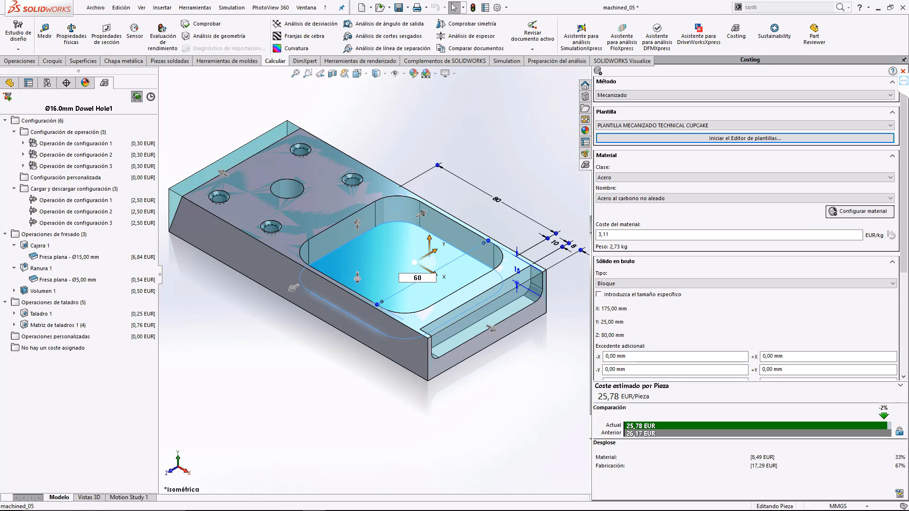
{"action": "key", "text": "Return"}
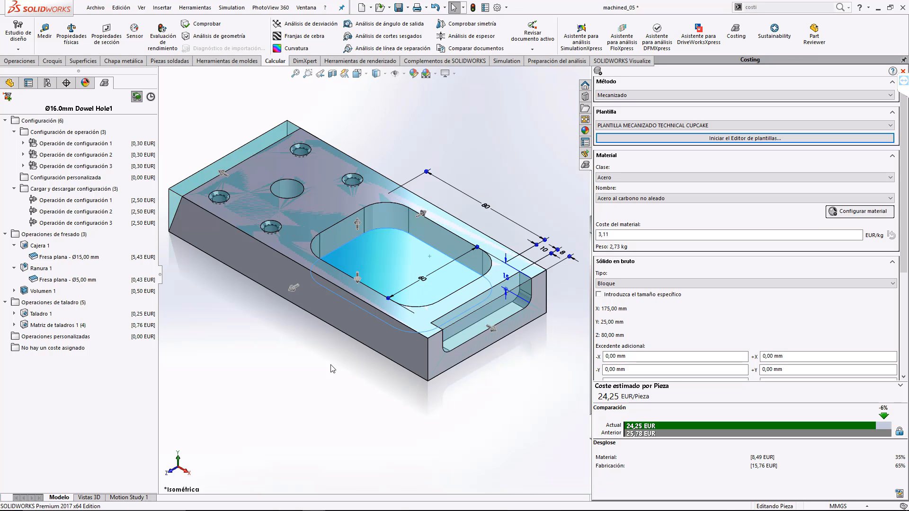
Step: Extend the stock block beyond the part's long front face to a Z size of about 96 mm and update the cost
{"action": "left_click_drag", "start_coordinate": [294, 290], "coordinate": [275, 303]}
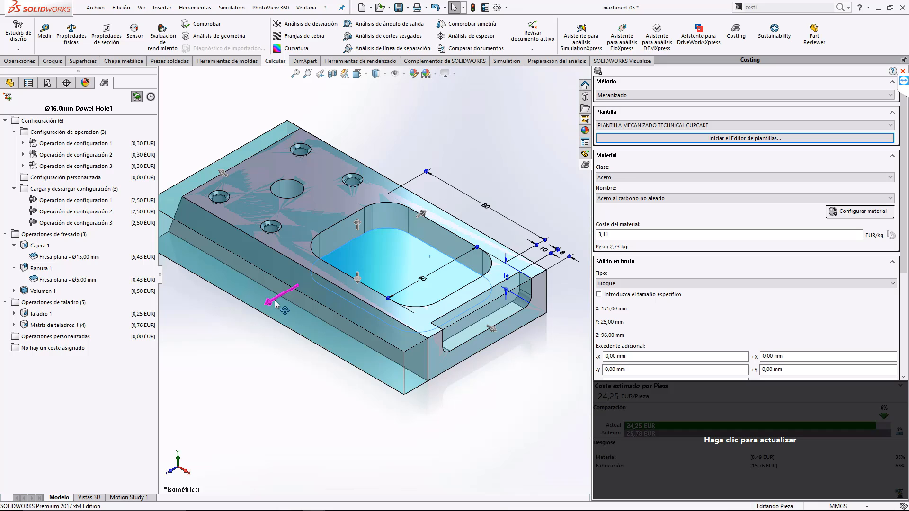
{"action": "left_click", "coordinate": [296, 394]}
{"action": "left_click", "coordinate": [679, 425]}
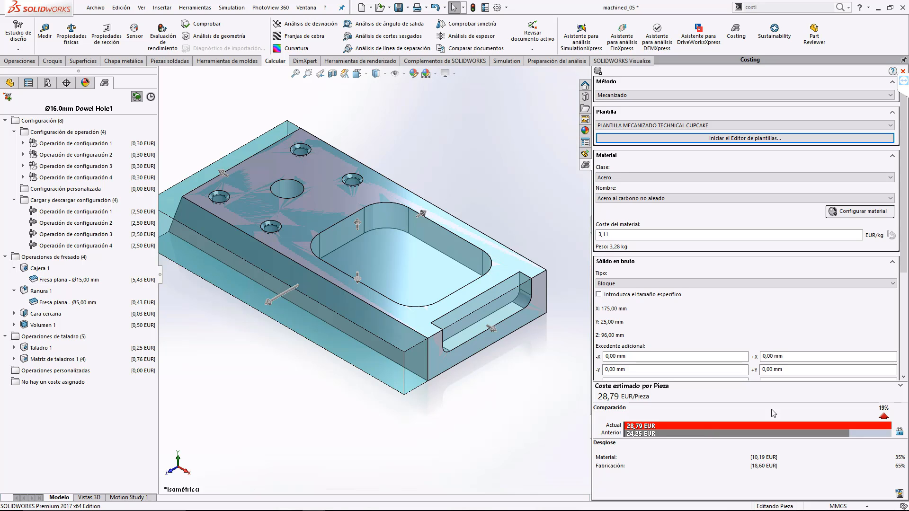
Step: Set the stock block's additional +Z allowance to 25 mm and update the cost estimate
{"action": "left_click_drag", "start_coordinate": [902, 259], "coordinate": [892, 307]}
{"action": "left_click_drag", "start_coordinate": [816, 307], "coordinate": [706, 306]}
{"action": "type", "text": "25"}
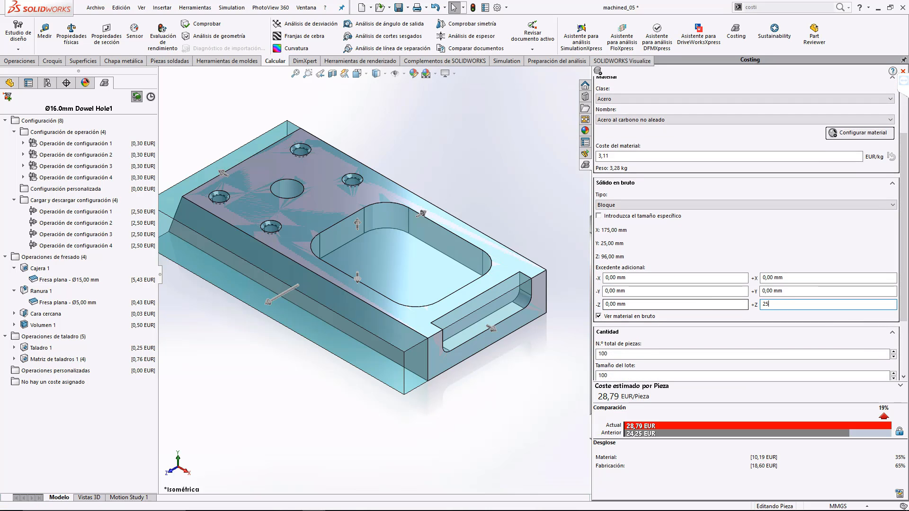
{"action": "key", "text": "Return"}
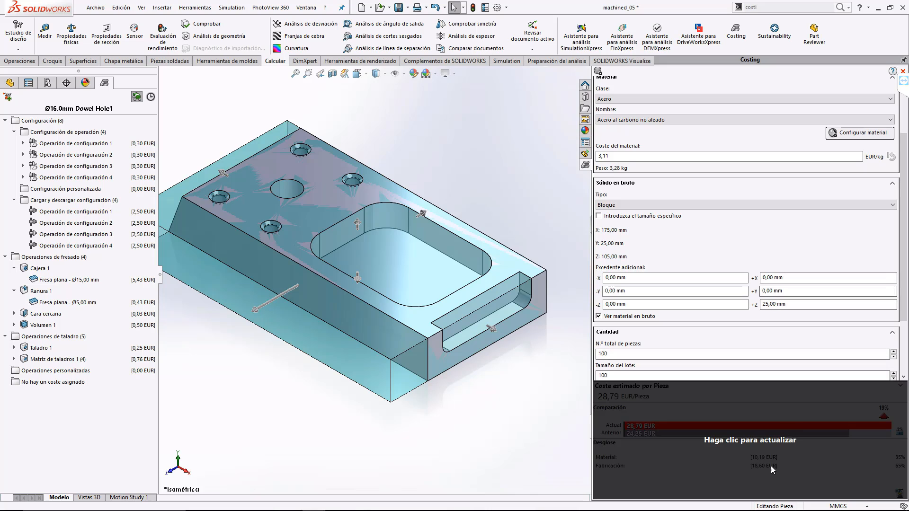
{"action": "left_click", "coordinate": [771, 466]}
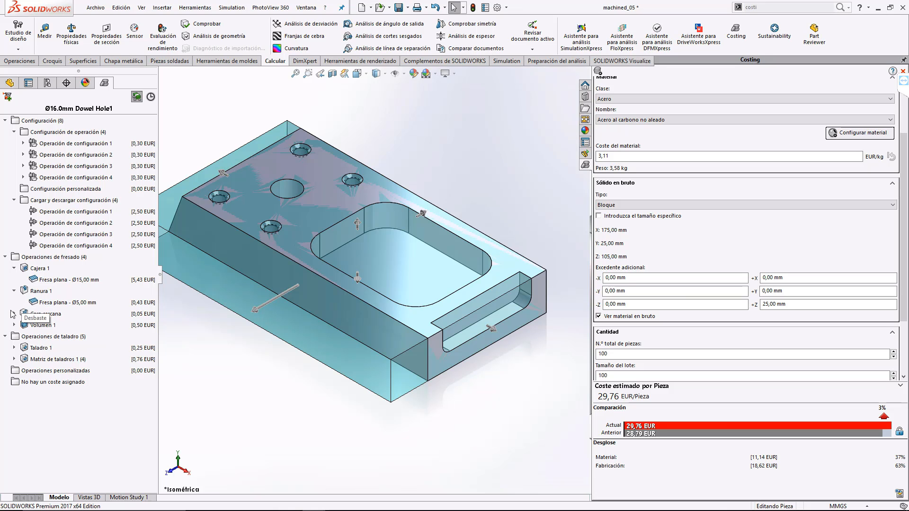
Step: Add an Acabado operation to the Cara cercana milling feature
{"action": "mouse_move", "coordinate": [23, 317]}
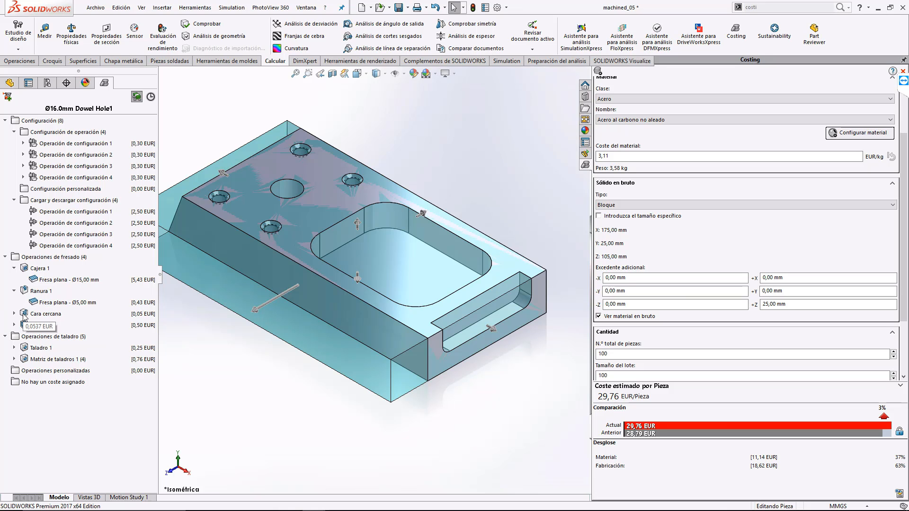
{"action": "right_click", "coordinate": [24, 316]}
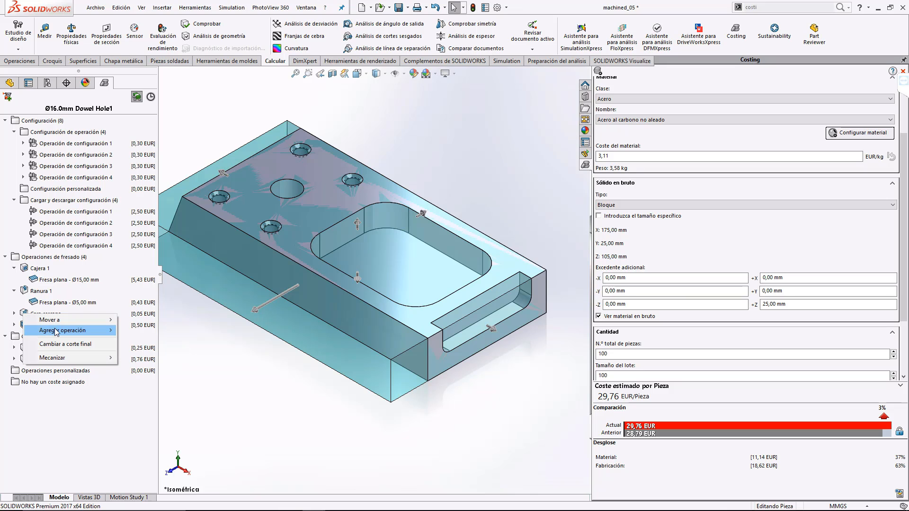
{"action": "mouse_move", "coordinate": [58, 333]}
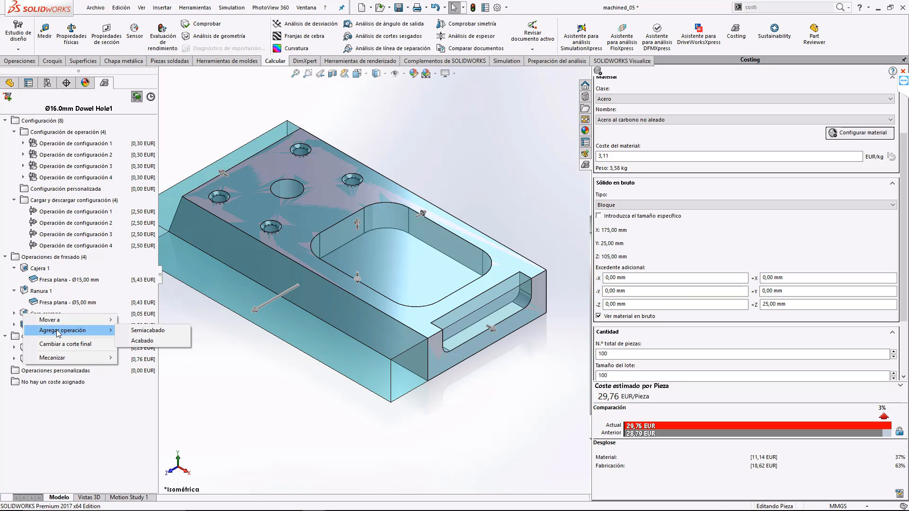
{"action": "left_click", "coordinate": [137, 341]}
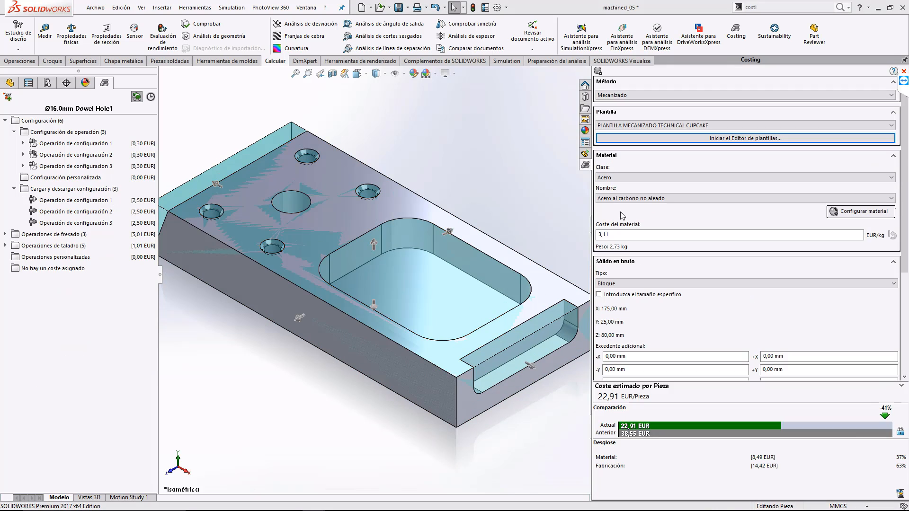
Step: Open the machining template for editing and review its Corte, Fresado, Taladrado, Tornear, Corte final, Operaciones de biblioteca and Personalizado operation tables
{"action": "left_click", "coordinate": [692, 141]}
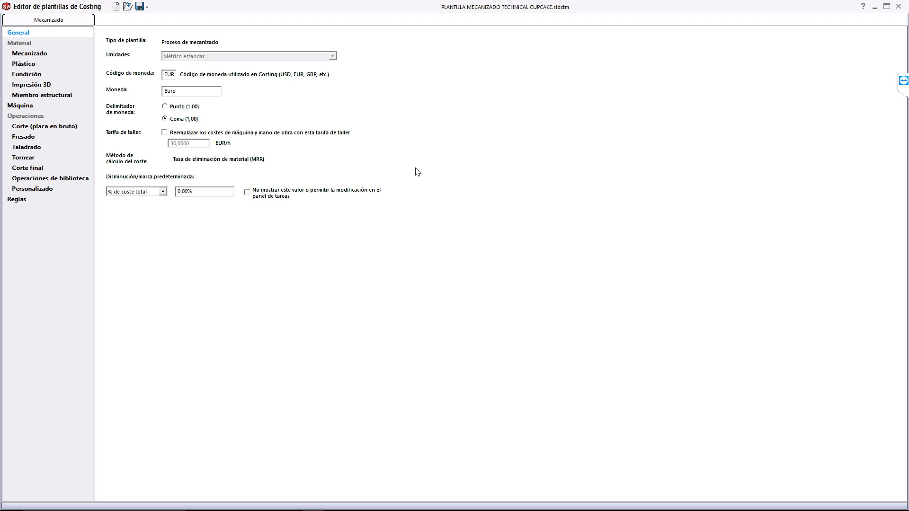
{"action": "left_click", "coordinate": [40, 128]}
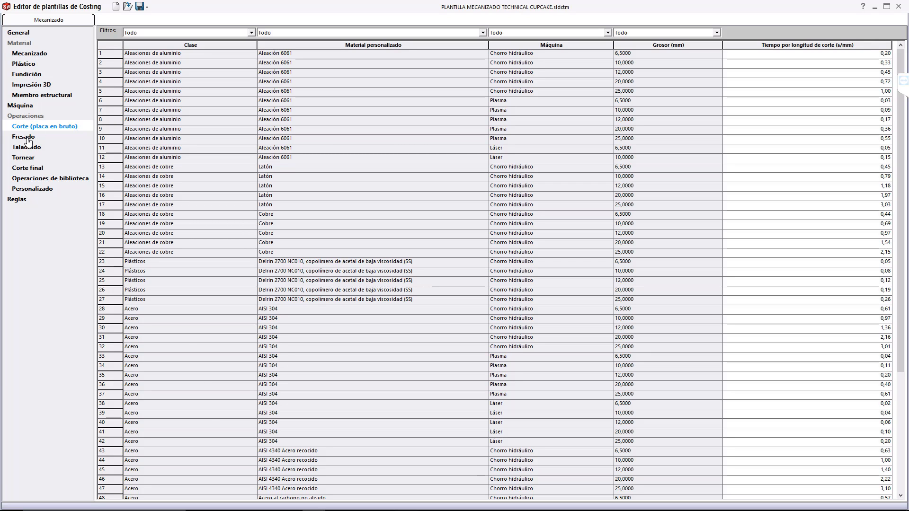
{"action": "left_click", "coordinate": [24, 137]}
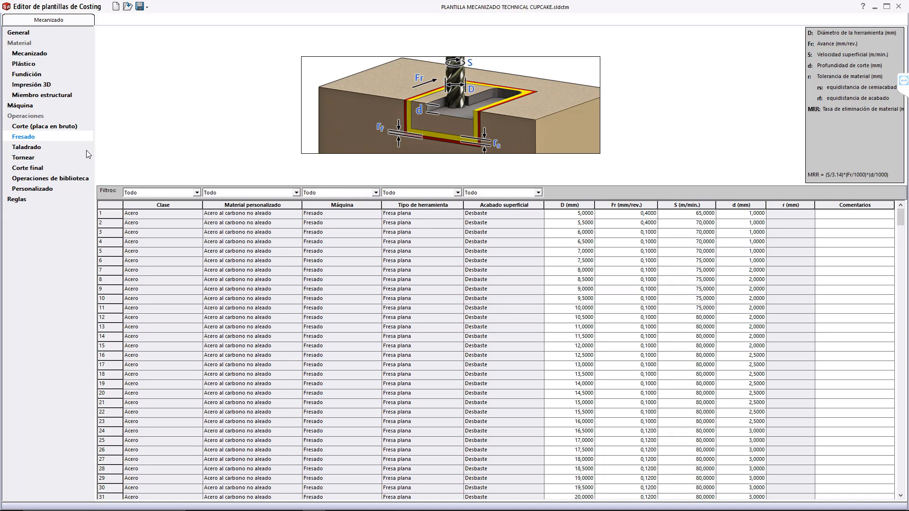
{"action": "left_click", "coordinate": [26, 149]}
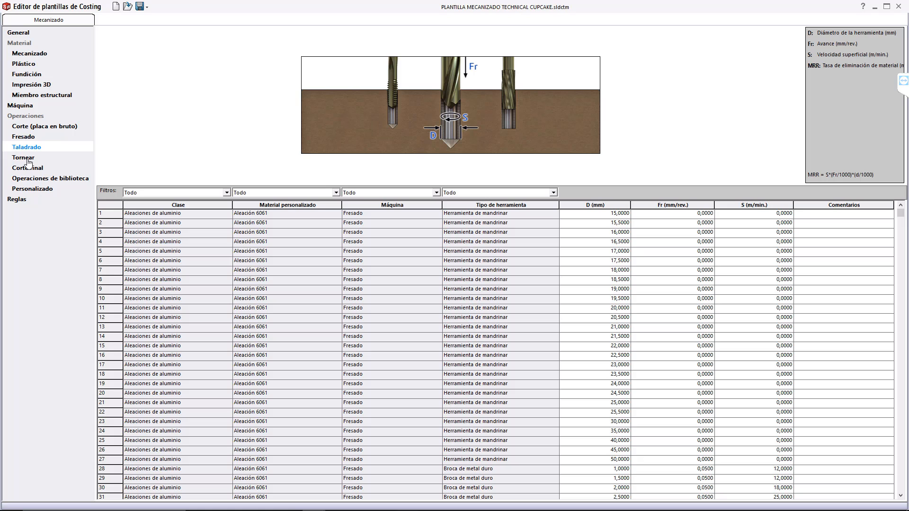
{"action": "left_click", "coordinate": [24, 158]}
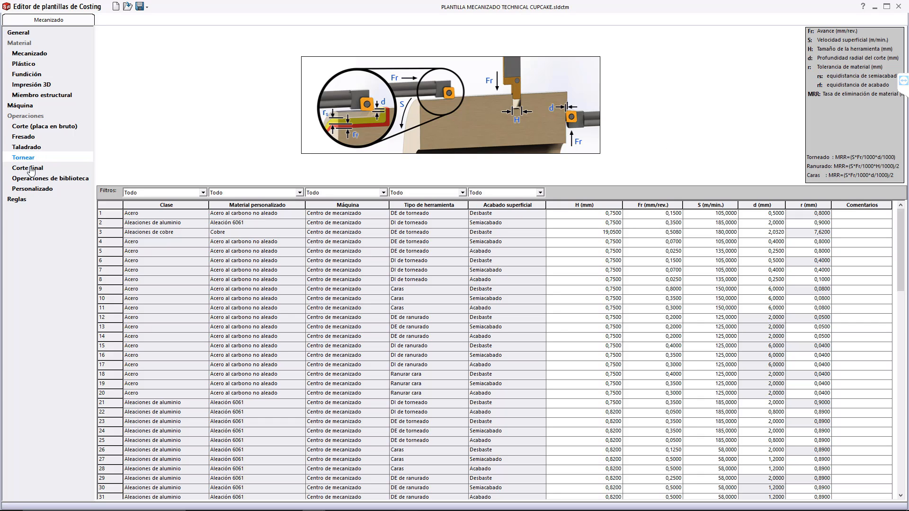
{"action": "left_click", "coordinate": [28, 168]}
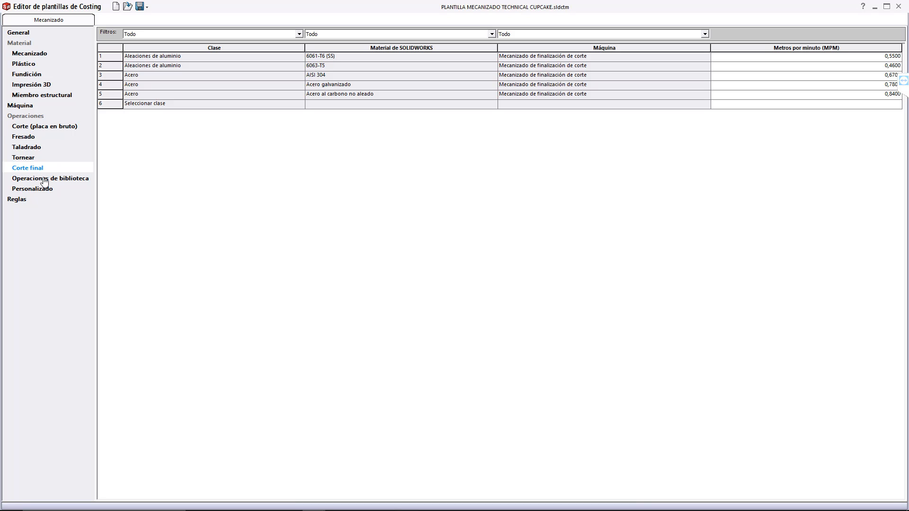
{"action": "left_click", "coordinate": [44, 179]}
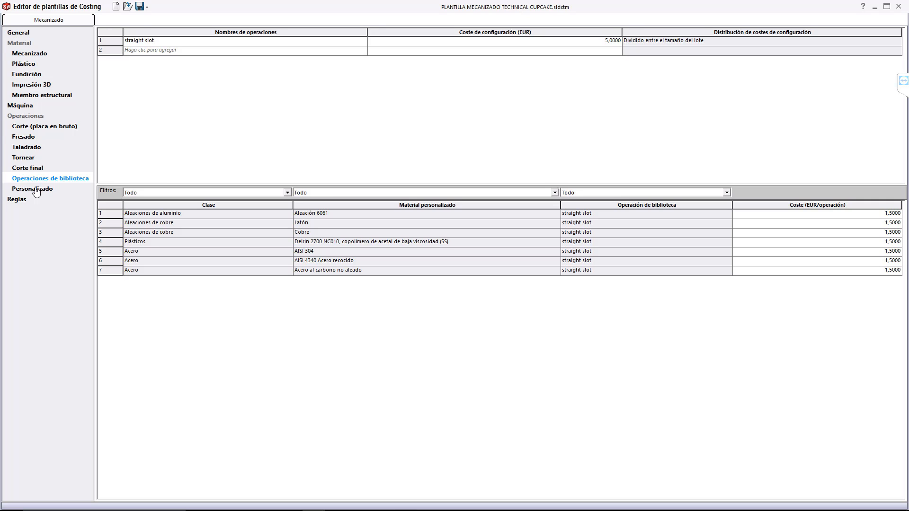
{"action": "left_click", "coordinate": [36, 190]}
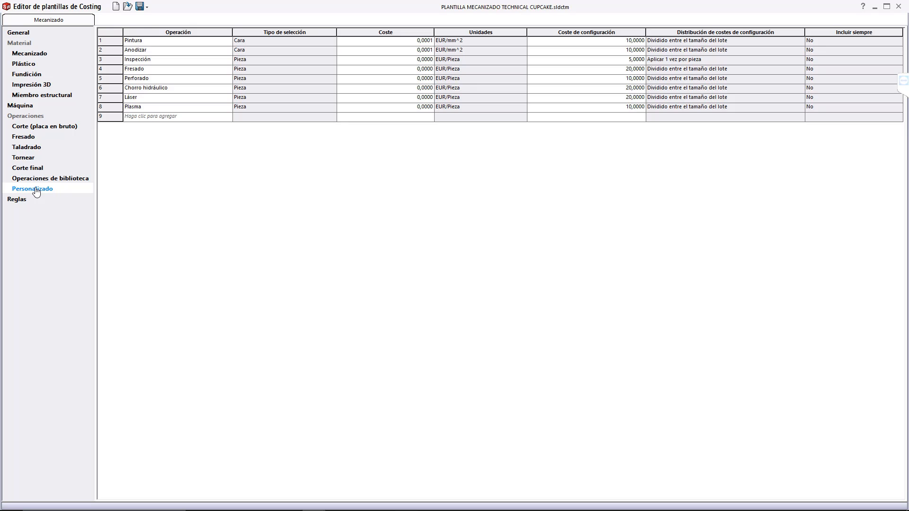
Step: Review the template's Mecanizado, Plástico, Fundición, Impresión 3D and Miembro estructural material tables, and close the template editor
{"action": "left_click", "coordinate": [30, 54]}
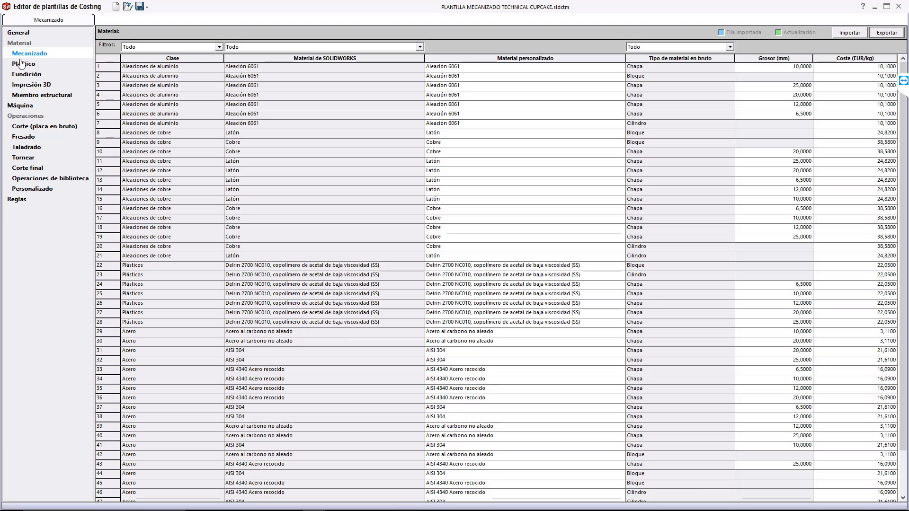
{"action": "left_click", "coordinate": [23, 64]}
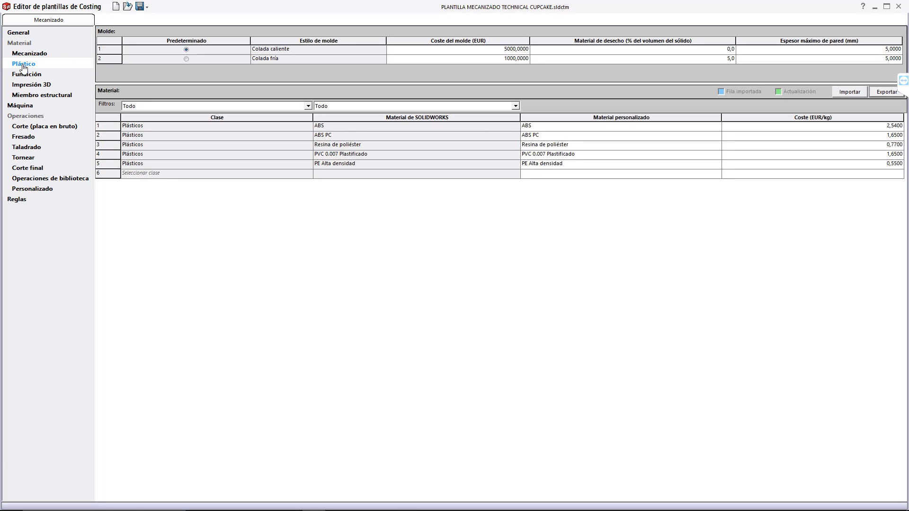
{"action": "left_click", "coordinate": [36, 77]}
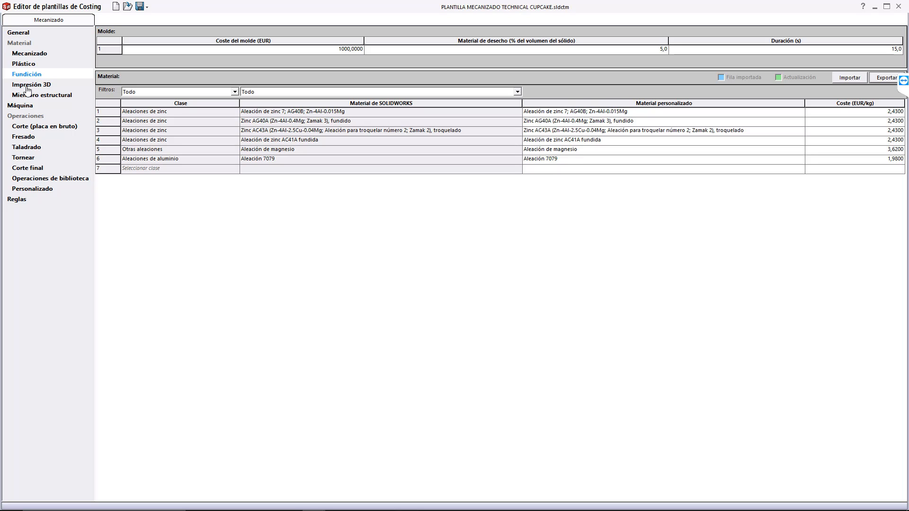
{"action": "left_click", "coordinate": [28, 86]}
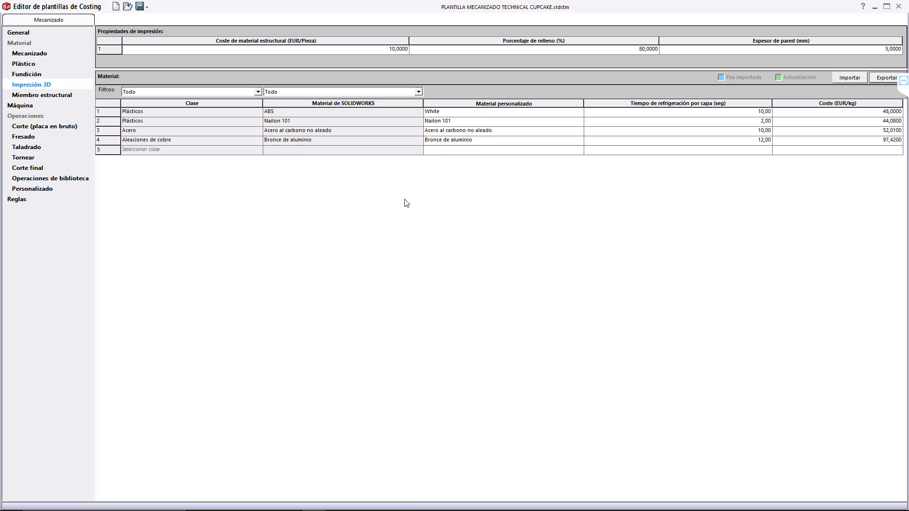
{"action": "left_click", "coordinate": [29, 96]}
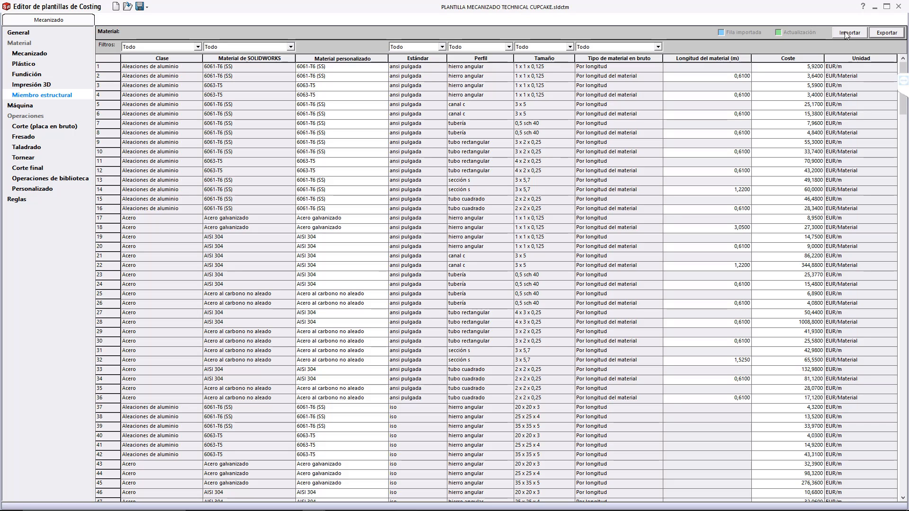
{"action": "left_click", "coordinate": [900, 8]}
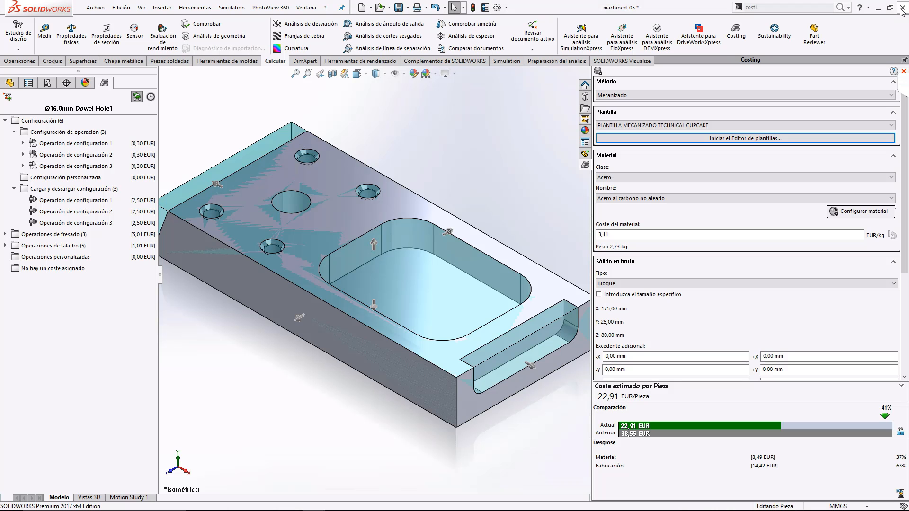
Step: Estimate the part's cost with the Fundición method and with the Plástico method
{"action": "left_click", "coordinate": [644, 97]}
{"action": "left_click", "coordinate": [628, 110]}
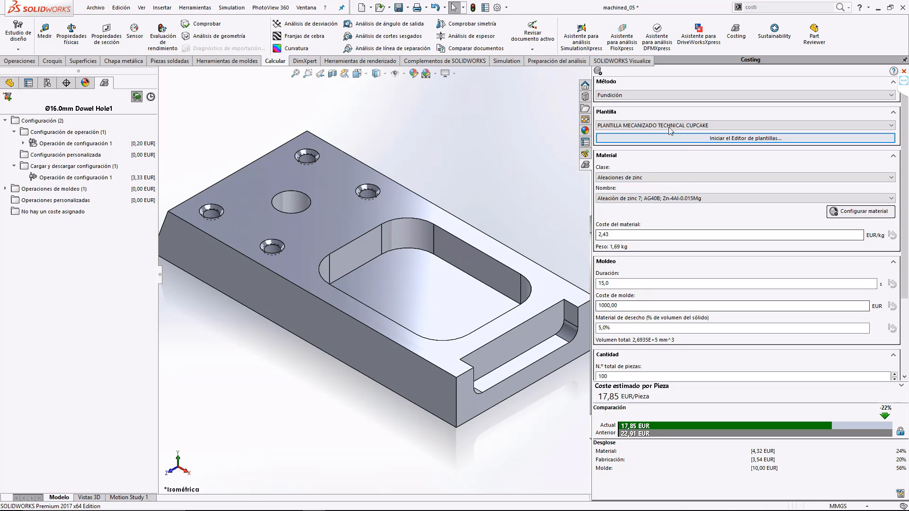
{"action": "left_click", "coordinate": [619, 97]}
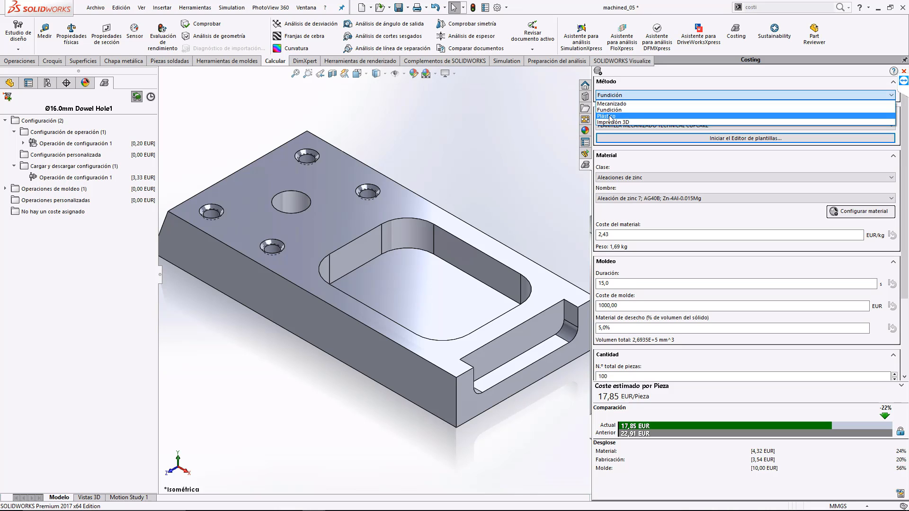
{"action": "left_click", "coordinate": [611, 117]}
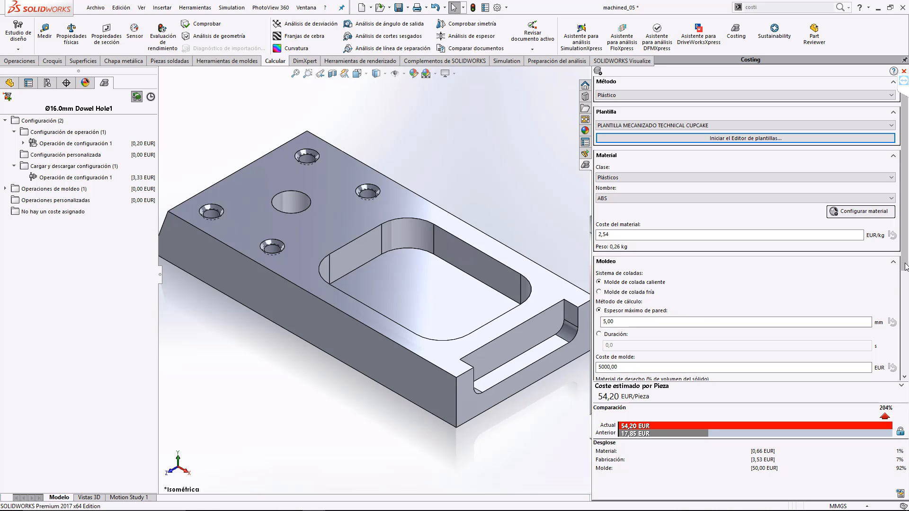
{"action": "scroll", "coordinate": [902, 296], "scroll_direction": "down", "scroll_amount": 3}
{"action": "left_click_drag", "start_coordinate": [902, 296], "coordinate": [901, 261]}
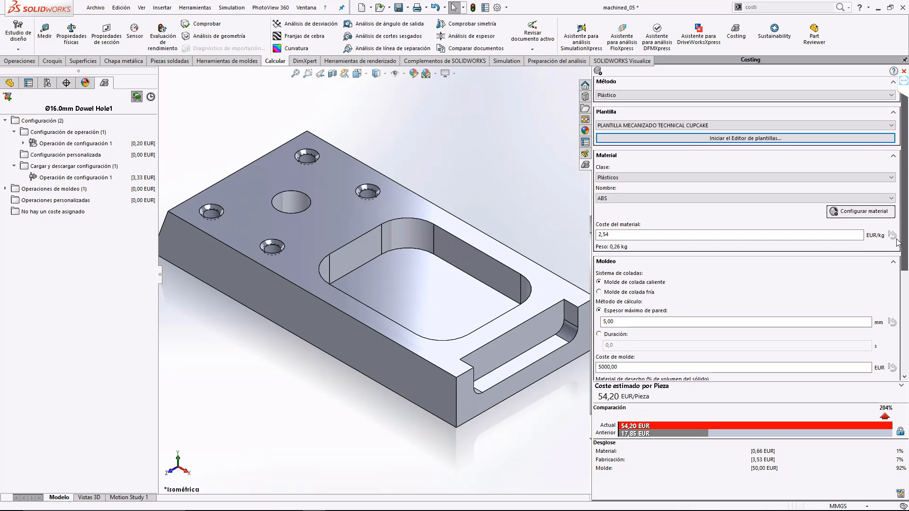
Step: Switch the costing method to Impresión 3D and fit the part and the printer's bounding box in view
{"action": "left_click", "coordinate": [659, 94]}
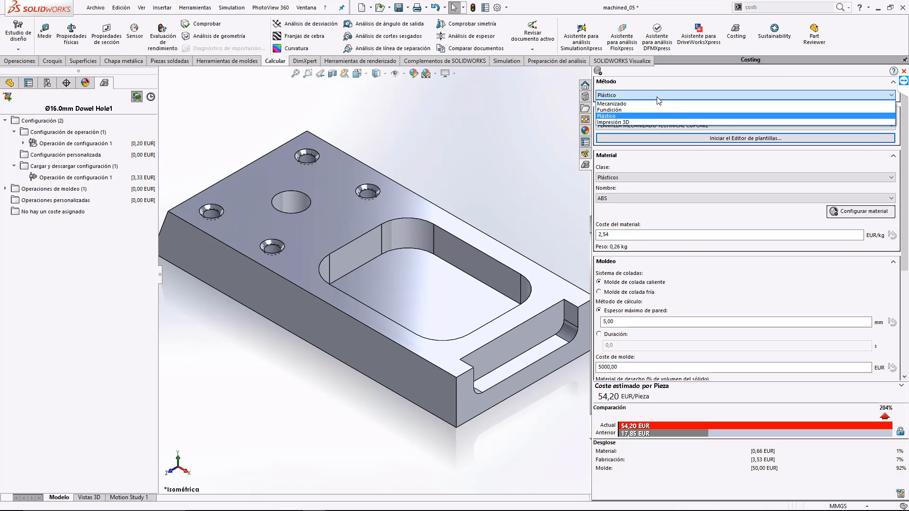
{"action": "left_click", "coordinate": [622, 122]}
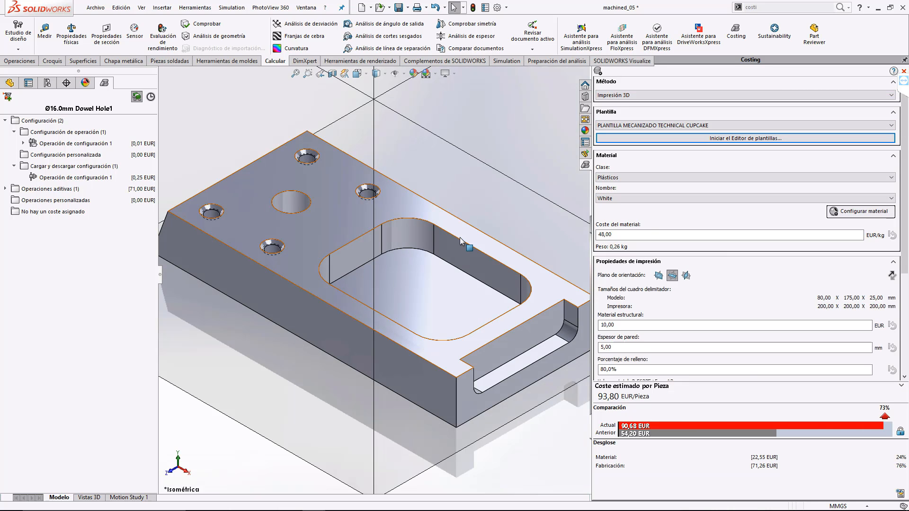
{"action": "scroll", "coordinate": [377, 166], "scroll_direction": "up", "scroll_amount": 1}
{"action": "key", "text": "f"}
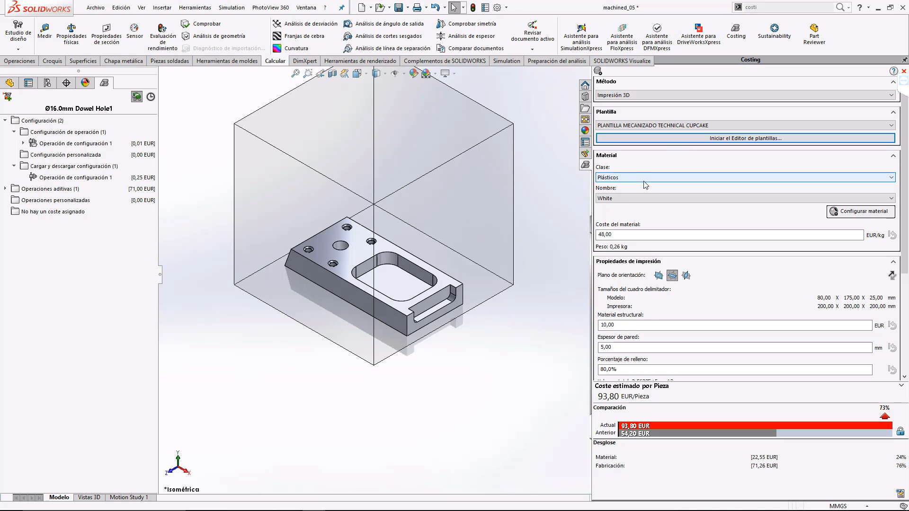
Step: Set the printing material to Nailon 101 and try the YZ orientation plane before restoring the original one
{"action": "left_click", "coordinate": [640, 198]}
{"action": "left_click", "coordinate": [611, 213]}
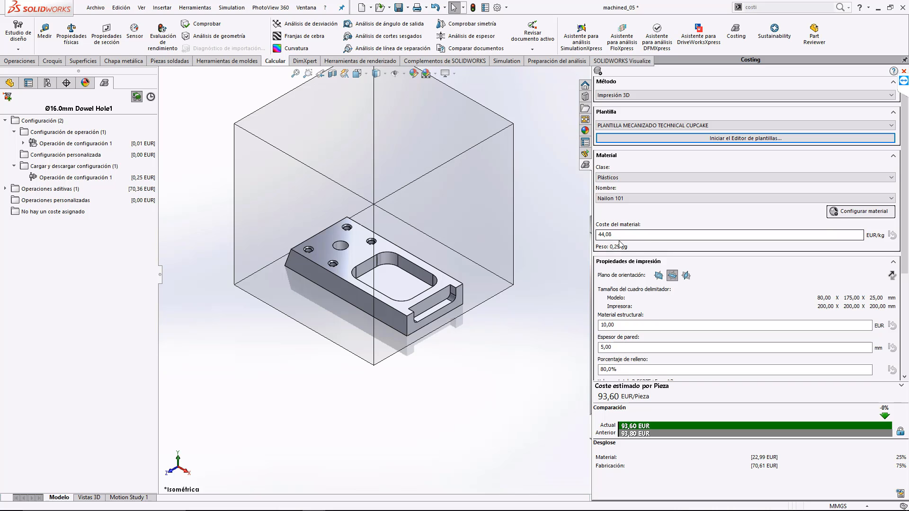
{"action": "left_click", "coordinate": [687, 276]}
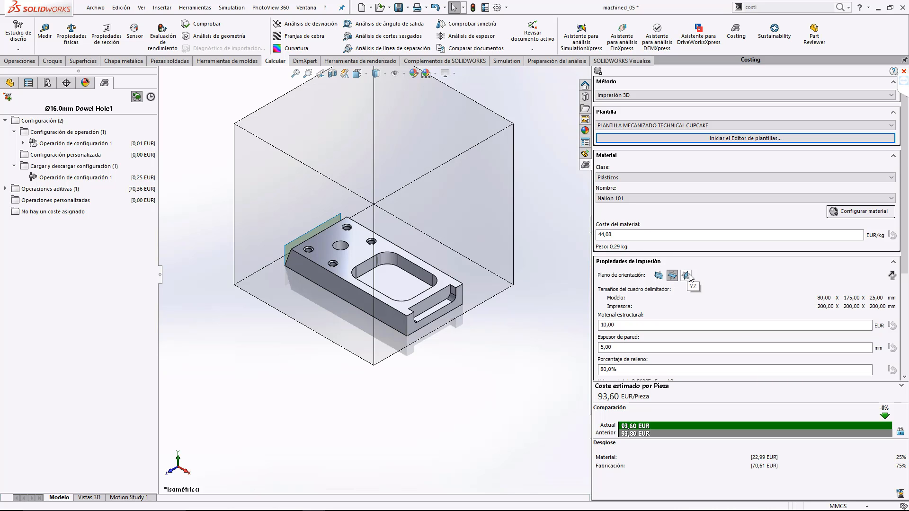
{"action": "left_click", "coordinate": [673, 276]}
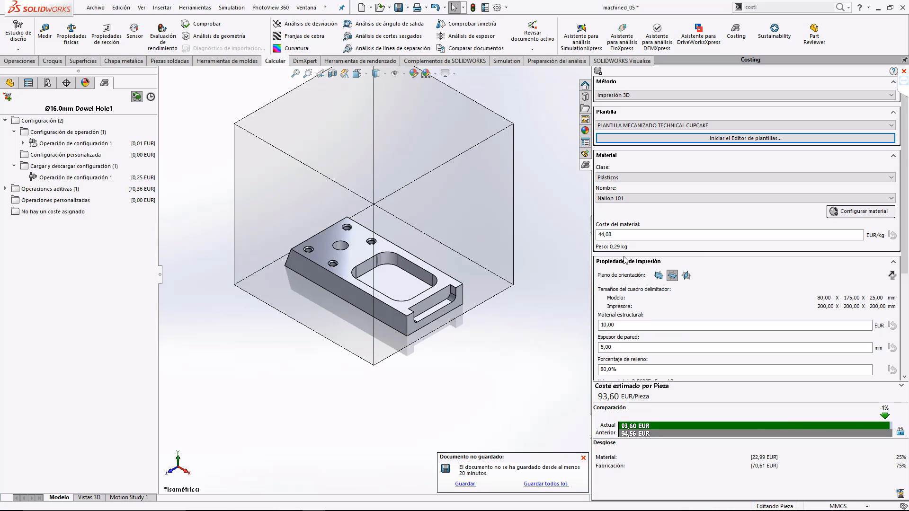
Step: Set the fill percentage of the 3D print to 20% and check the remaining quantity, shop rate and markup settings
{"action": "scroll", "coordinate": [903, 261], "scroll_direction": "down", "scroll_amount": 3}
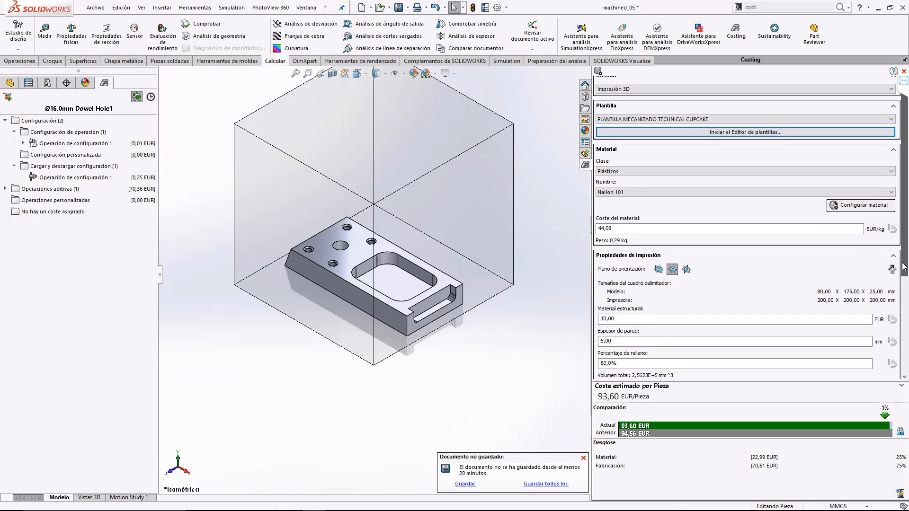
{"action": "triple_click", "coordinate": [675, 292]}
{"action": "type", "text": "20"}
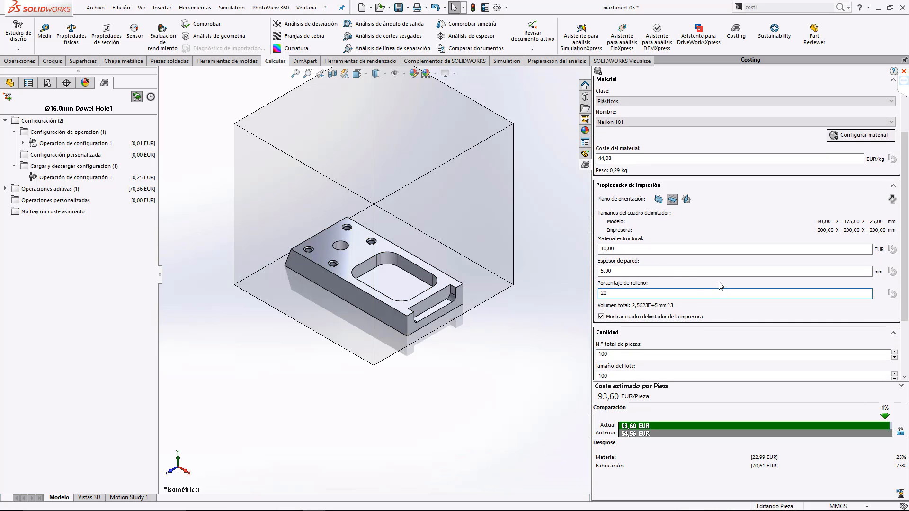
{"action": "key", "text": "Return"}
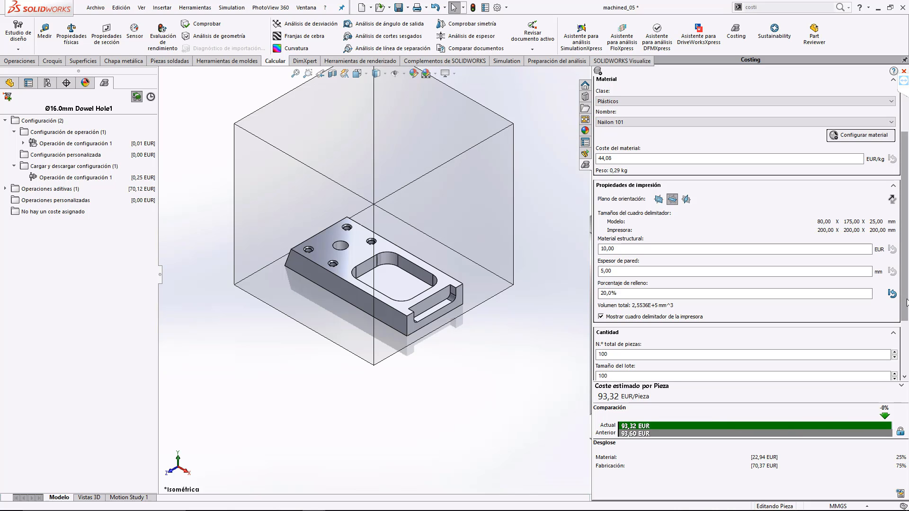
{"action": "left_click_drag", "start_coordinate": [907, 302], "coordinate": [905, 373]}
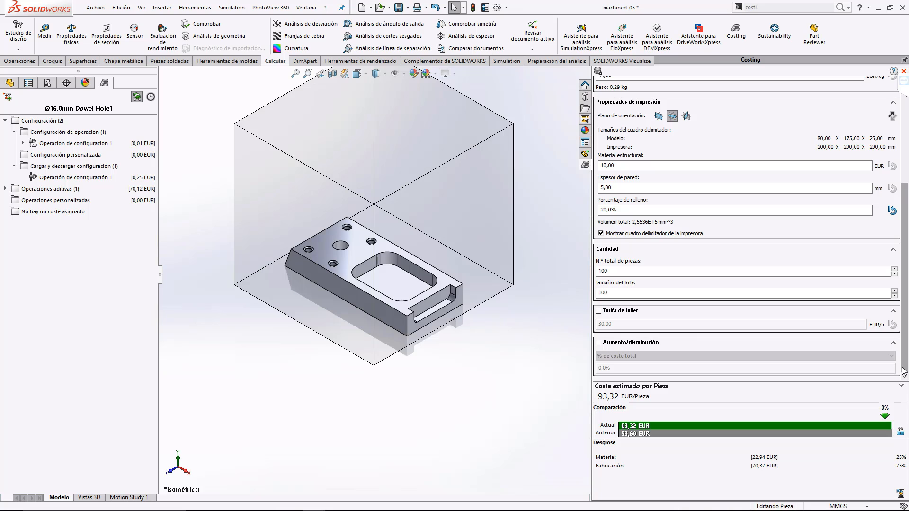